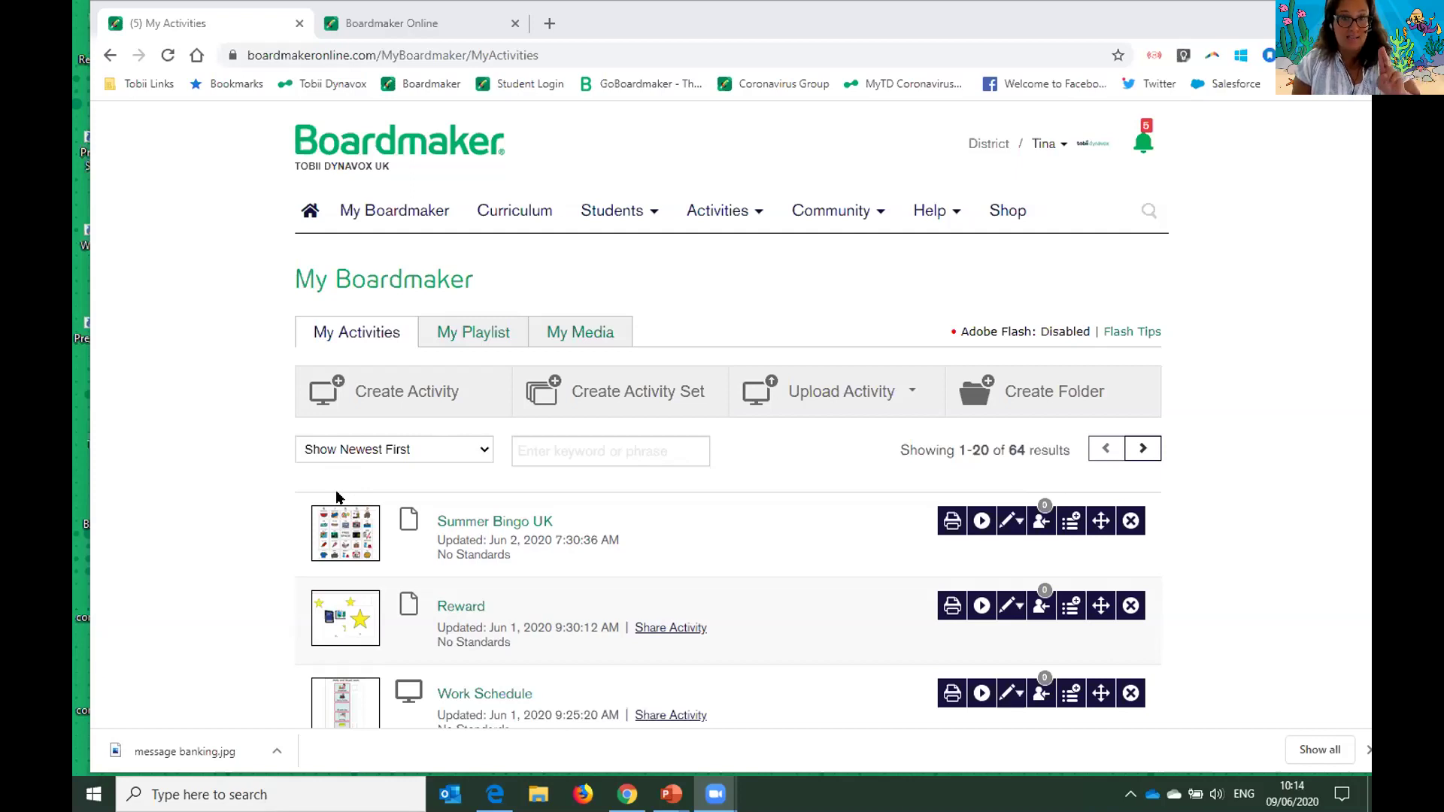
# - Open the Student Center from the Students menu, maximize it, and sign in as the Track Progress student
pyautogui.click(613, 214)
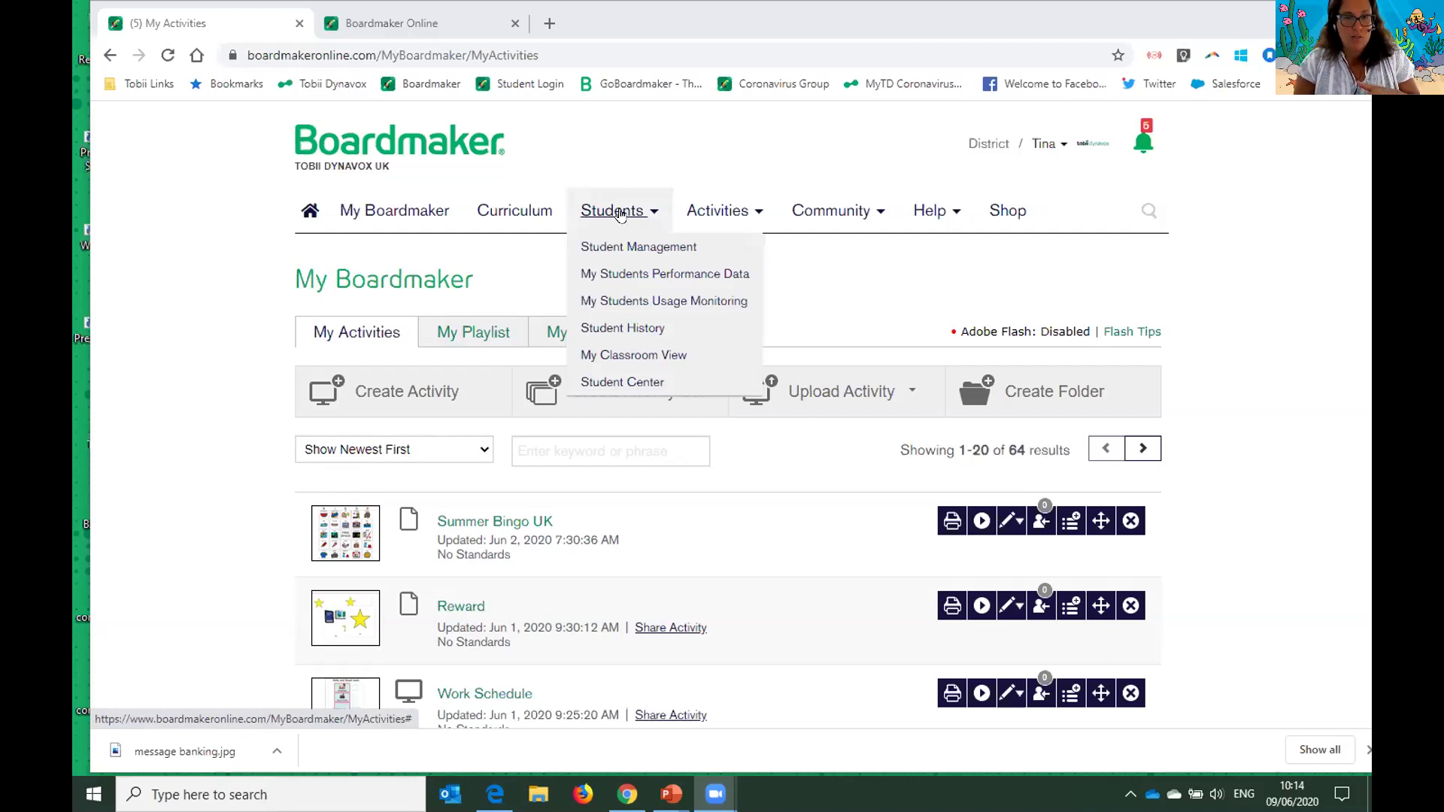
pyautogui.click(610, 384)
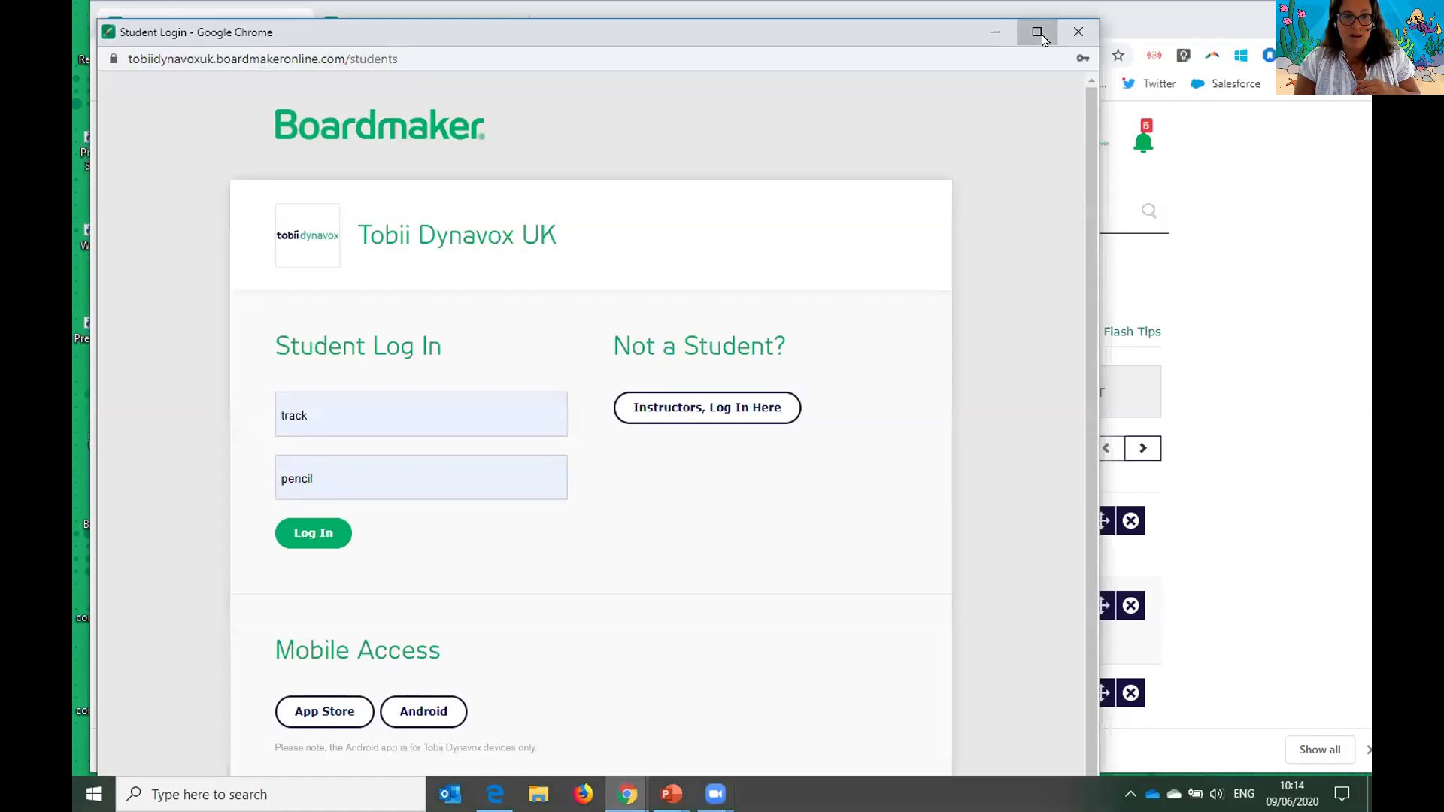
pyautogui.click(1041, 36)
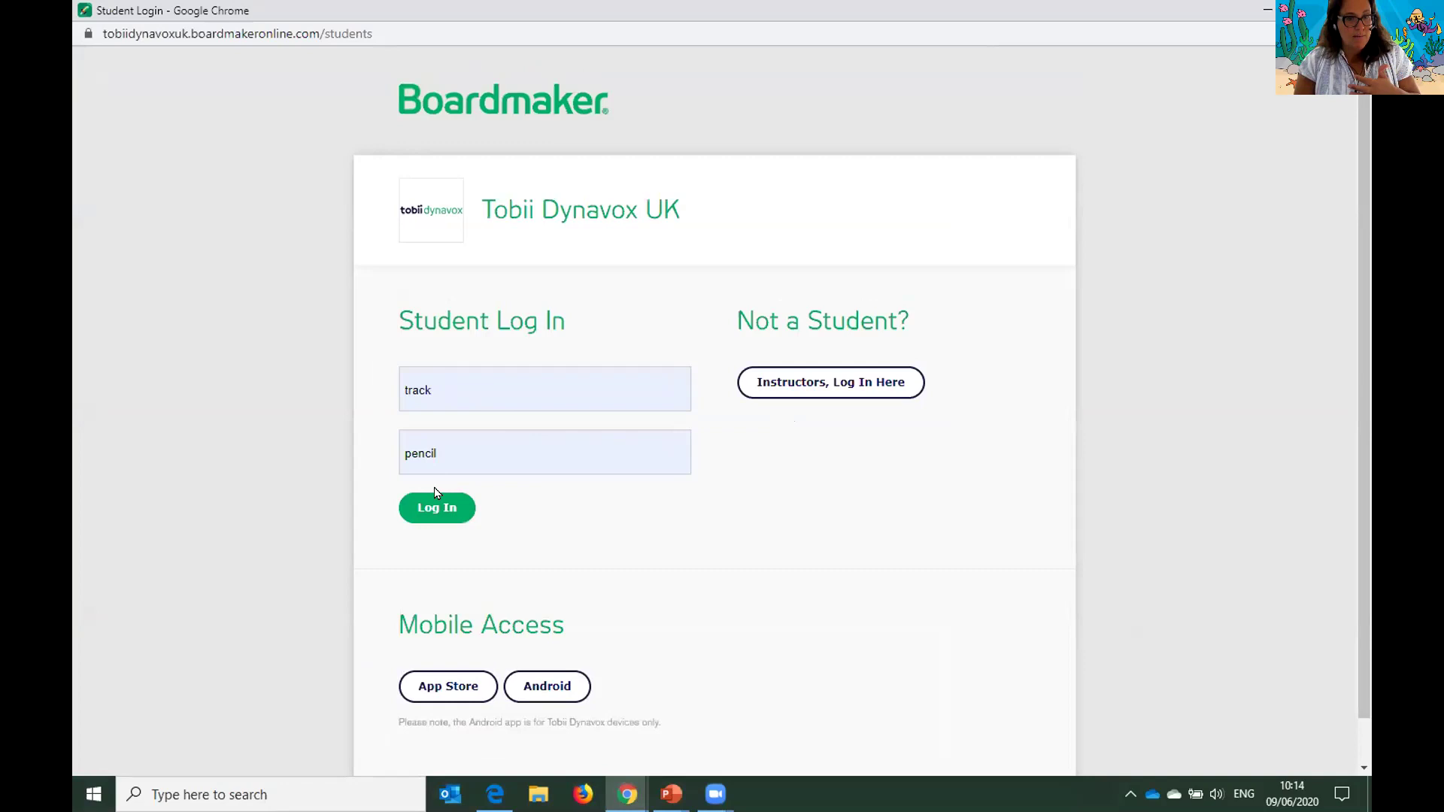
pyautogui.click(437, 512)
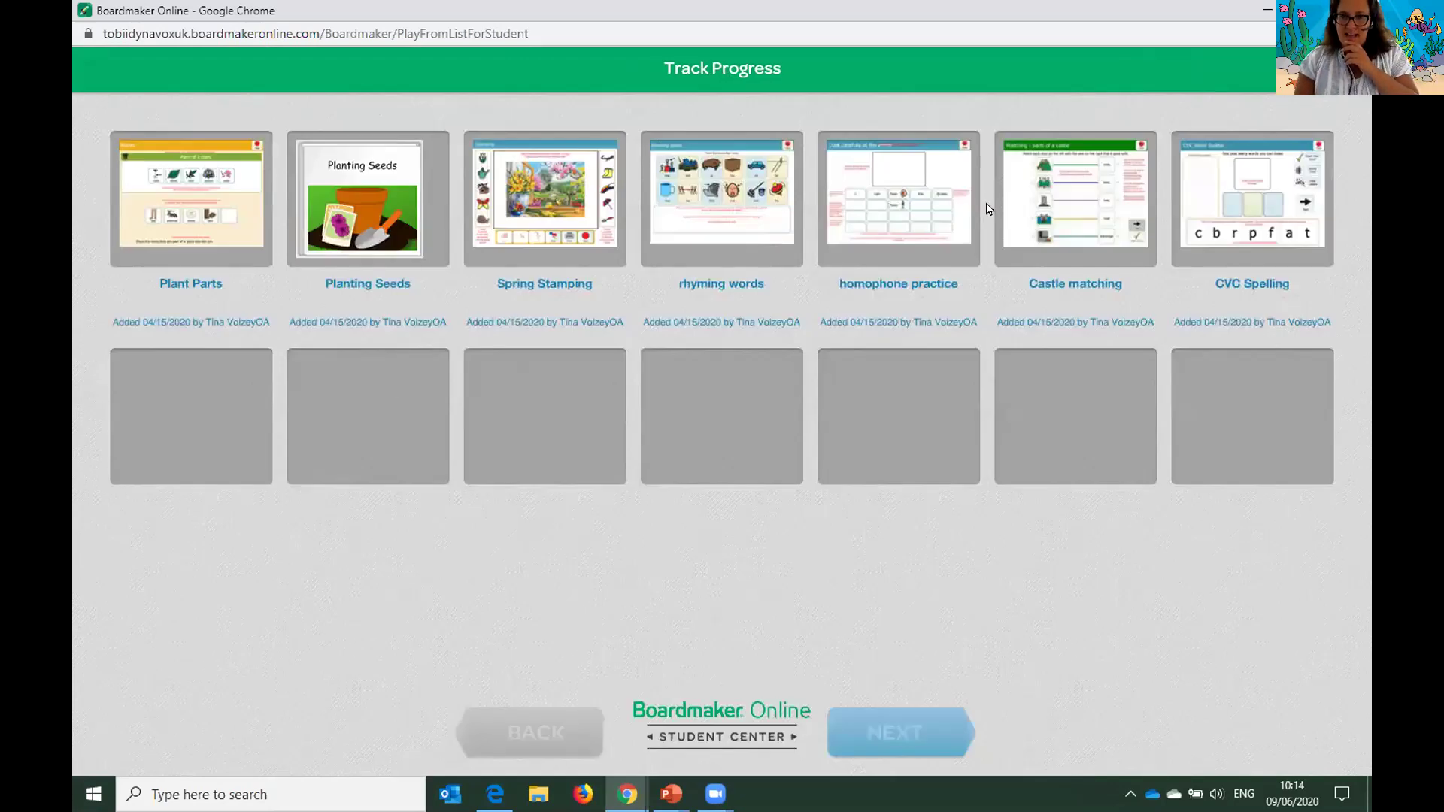
# - After reviewing the seven assignments, log the student out, confirming Yes and Leave, and close the window
pyautogui.moveTo(1335, 72)
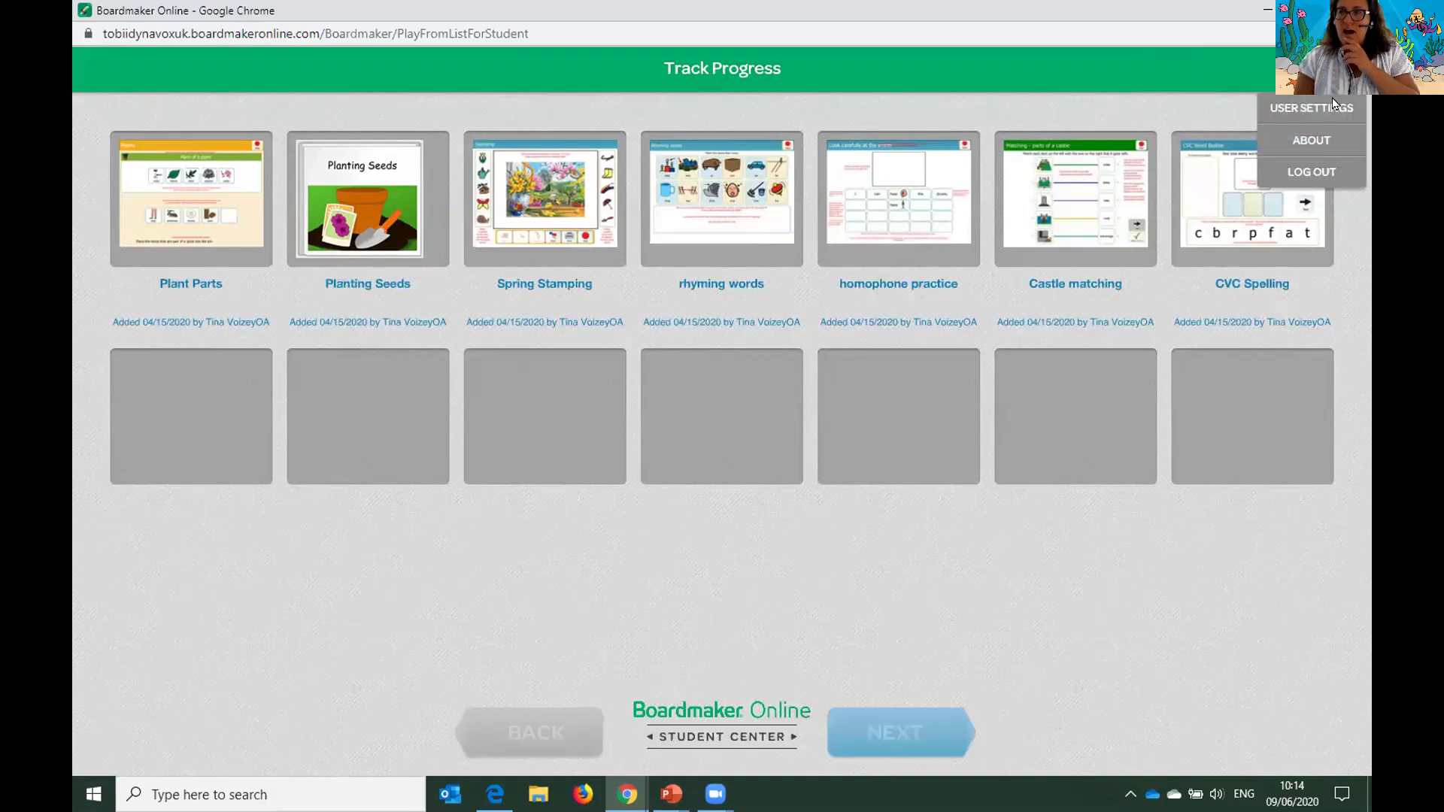
pyautogui.click(1301, 174)
pyautogui.click(634, 462)
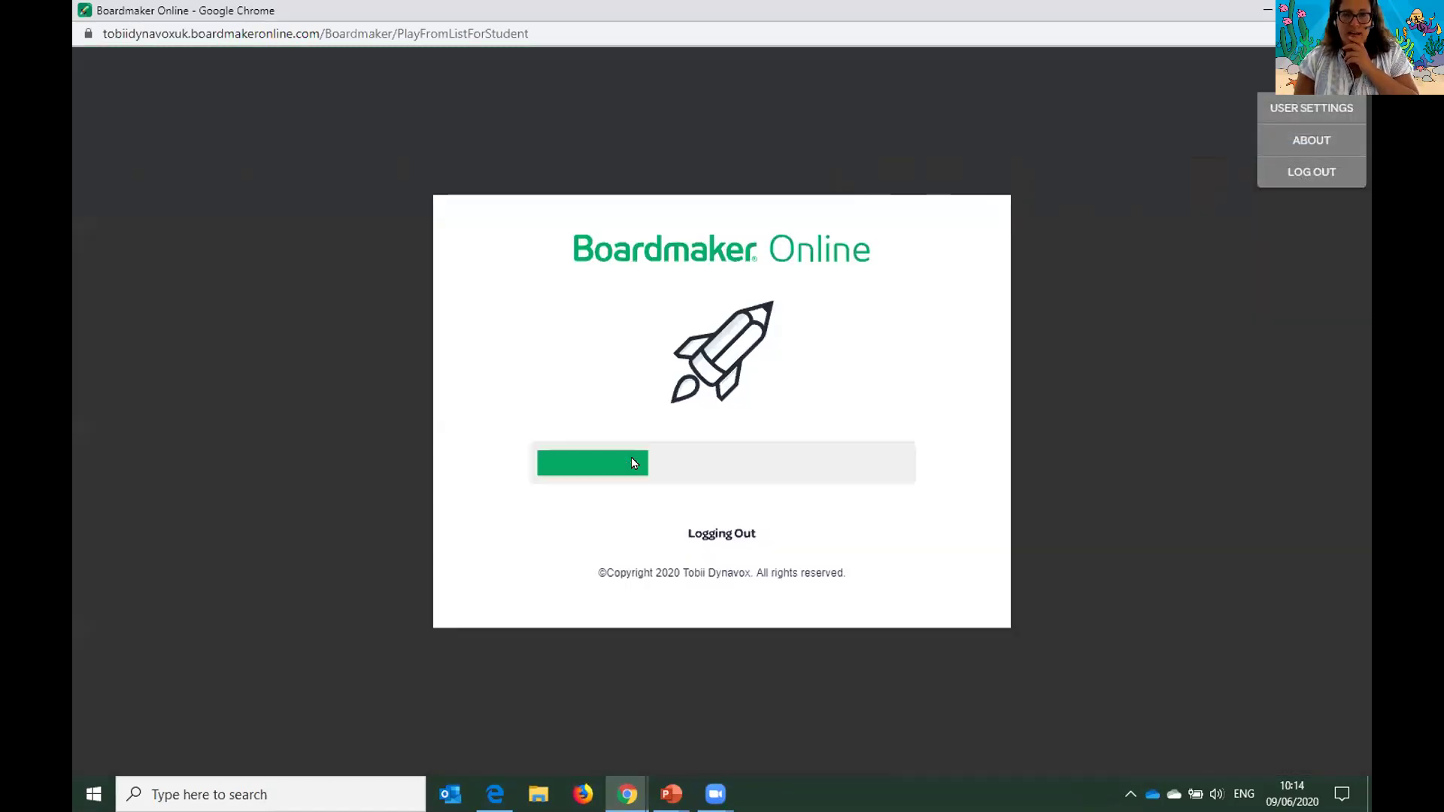
pyautogui.click(812, 130)
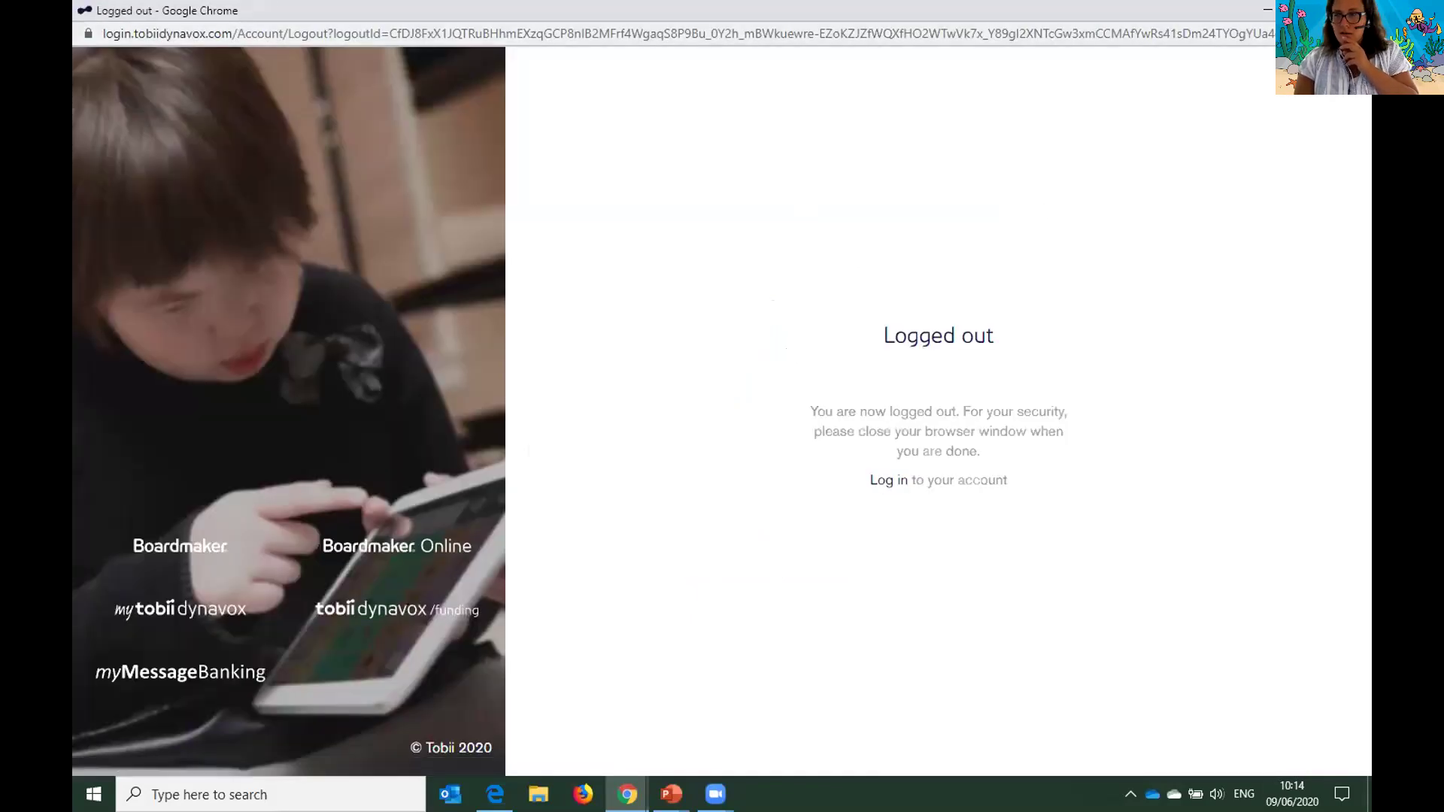
pyautogui.click(1352, 10)
pyautogui.click(605, 210)
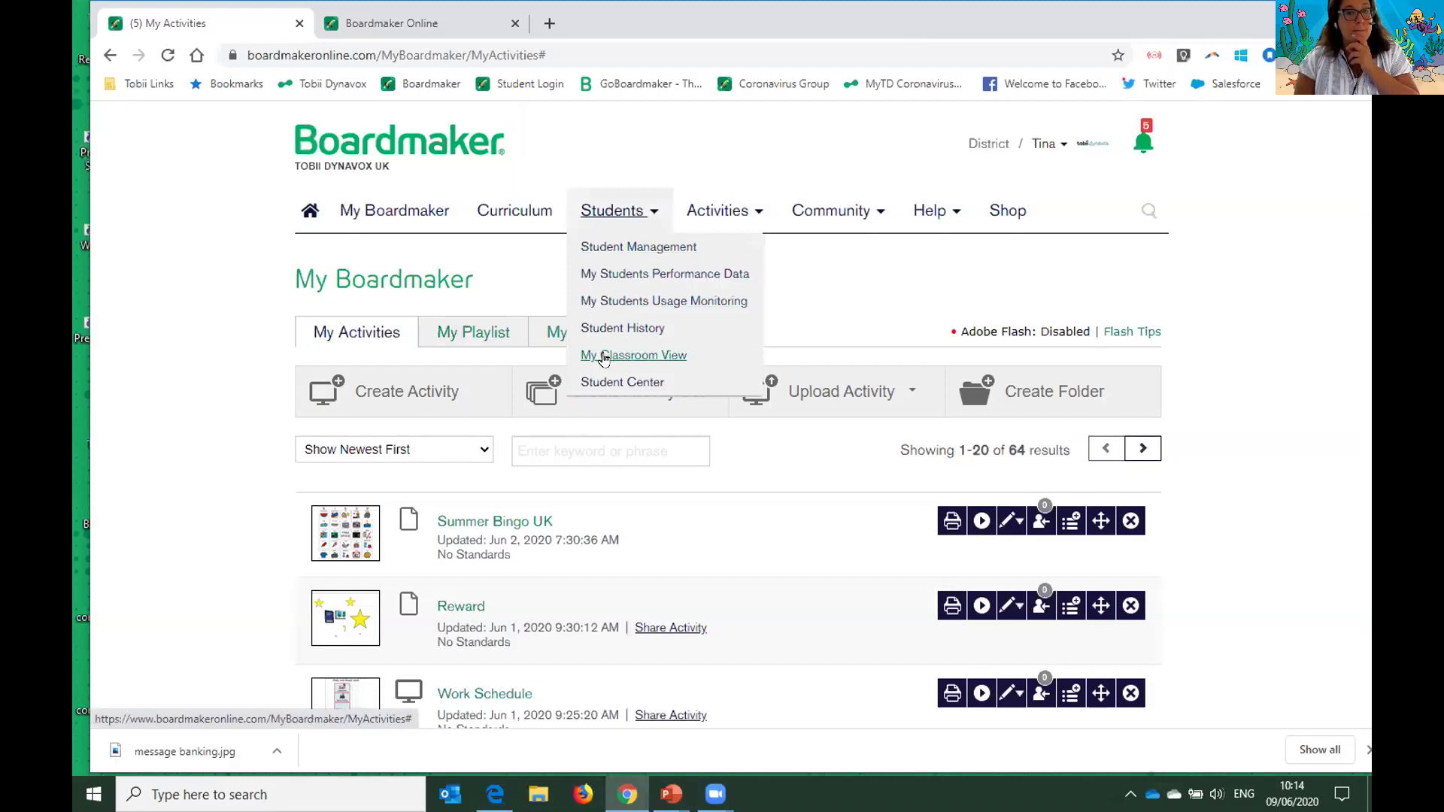
# - Open My Classroom View with Flash allowed, maximized, and show the Autism Show student's assignments
pyautogui.click(606, 356)
pyautogui.click(154, 131)
pyautogui.click(278, 205)
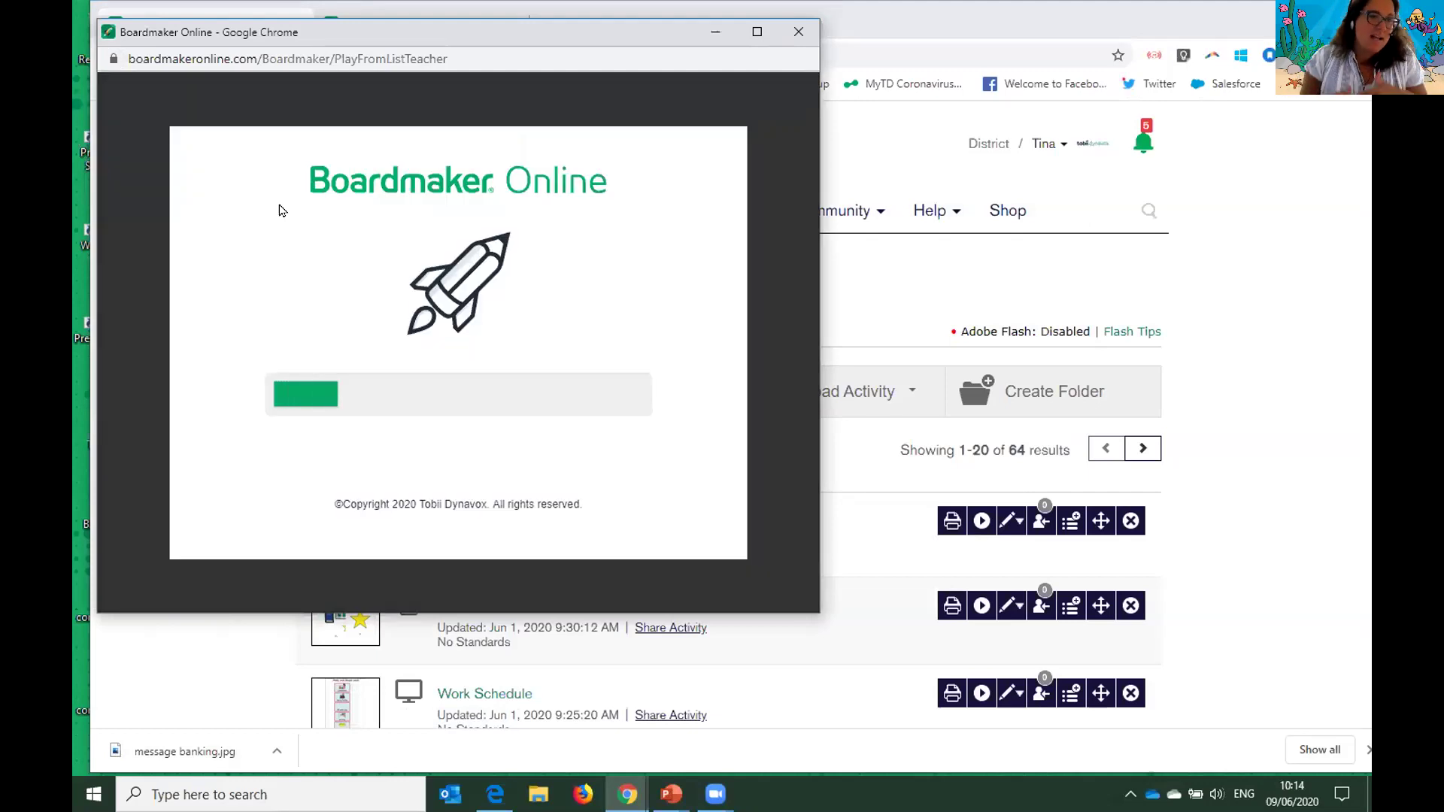
pyautogui.click(756, 31)
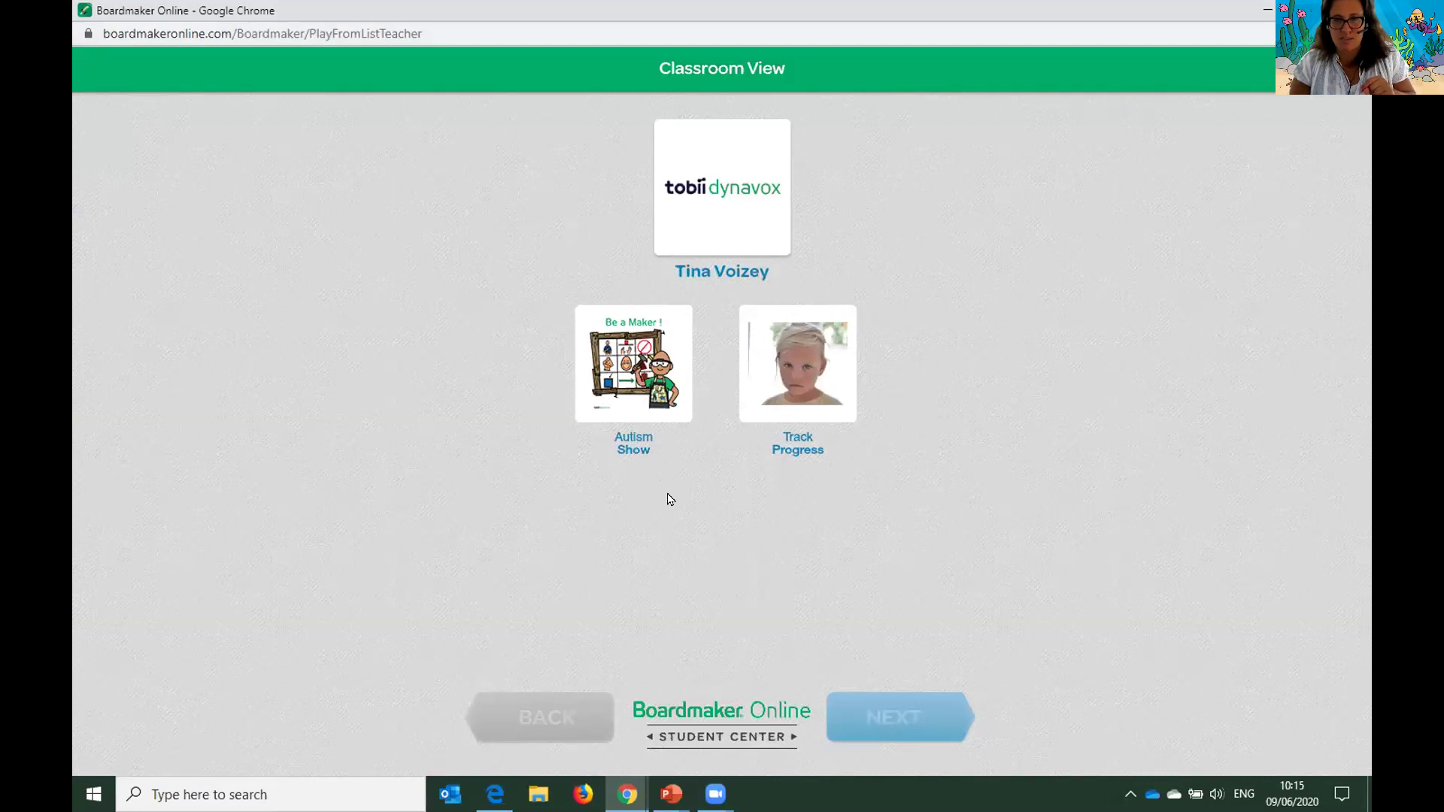
pyautogui.click(653, 399)
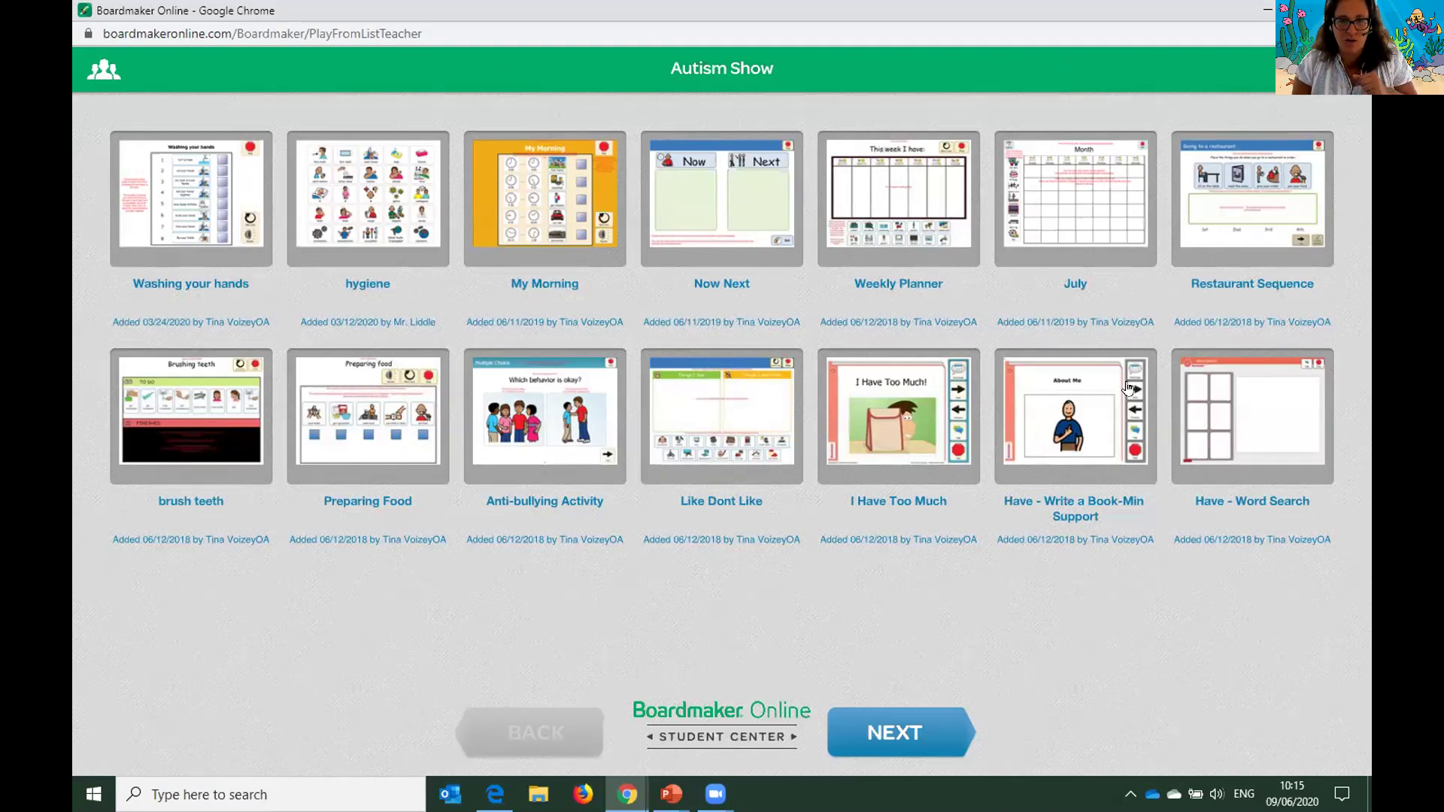
# - Return to the class of students by entering the instructor password
pyautogui.click(96, 75)
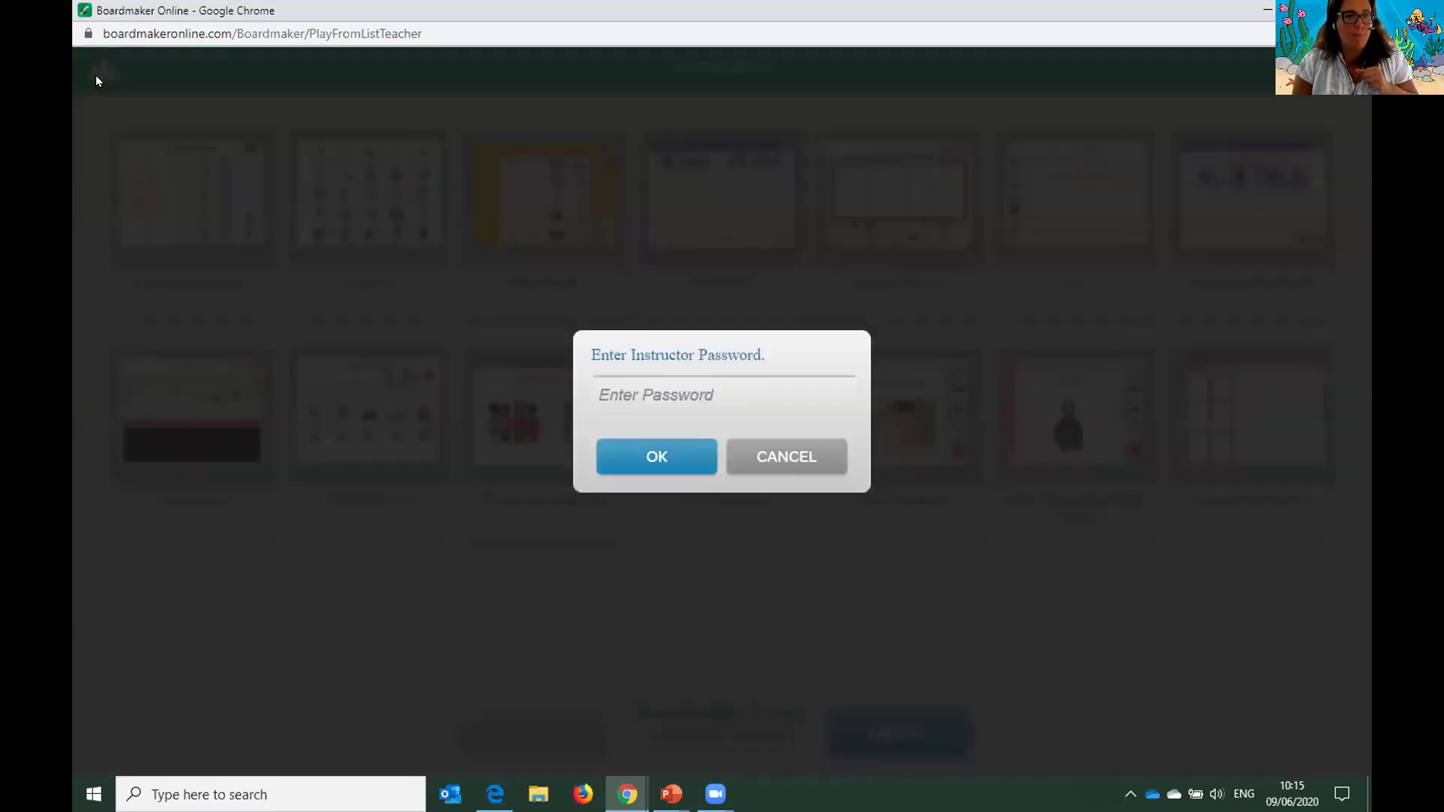
pyautogui.click(625, 391)
pyautogui.write('*********')
pyautogui.click(681, 456)
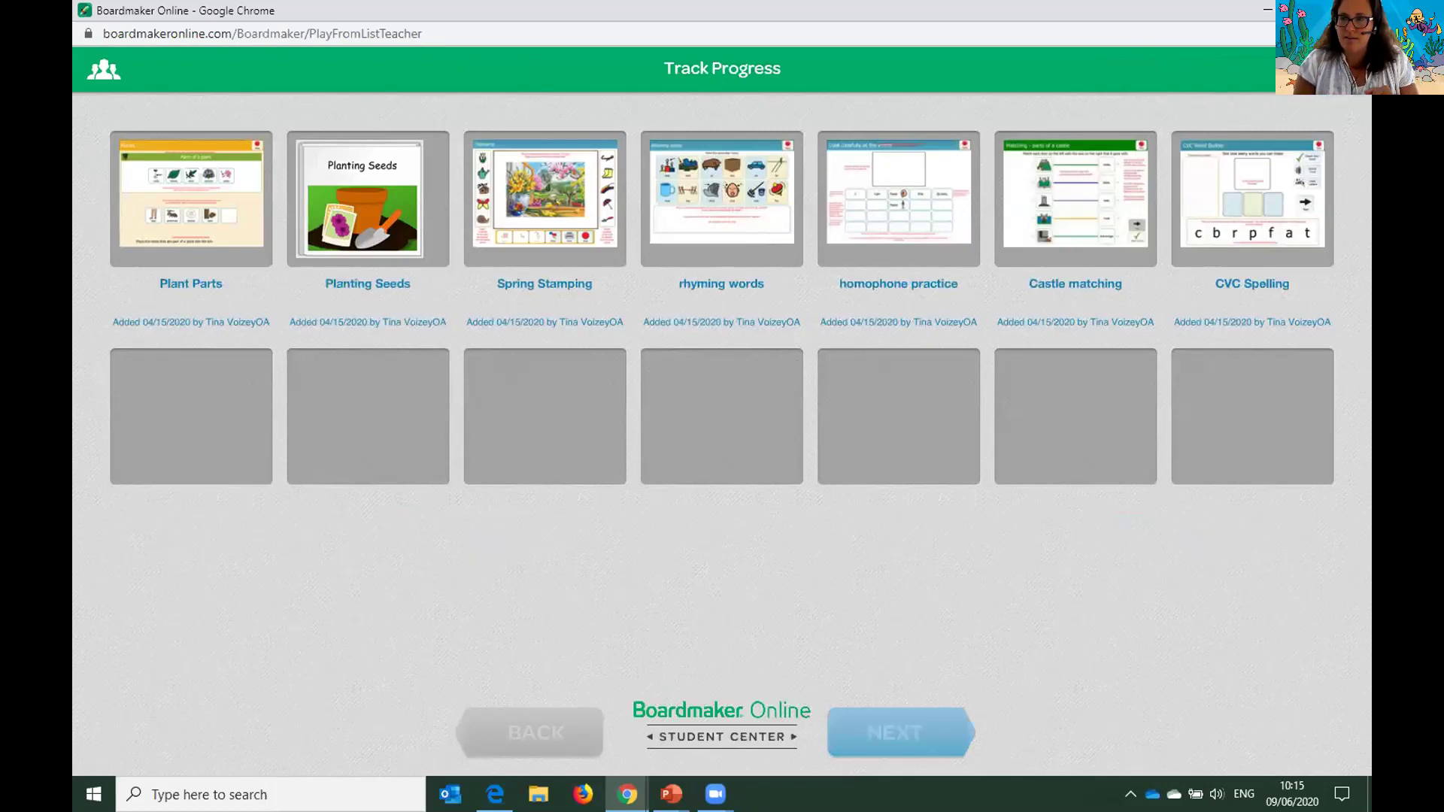
# - Close the classroom view and confirm leaving to get back to My Activities
pyautogui.hotkey('ctrl', 'w')
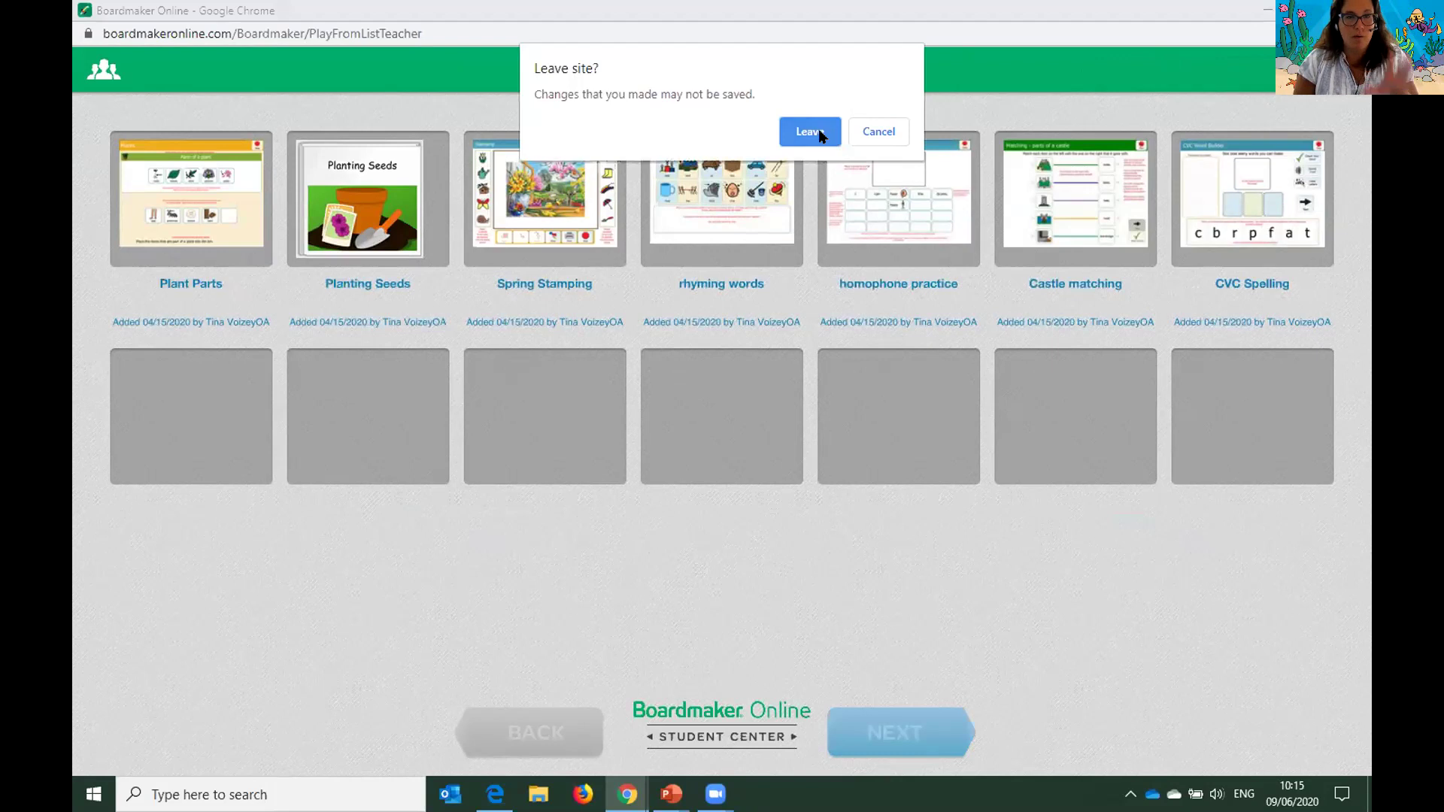
pyautogui.click(819, 129)
pyautogui.moveTo(602, 218)
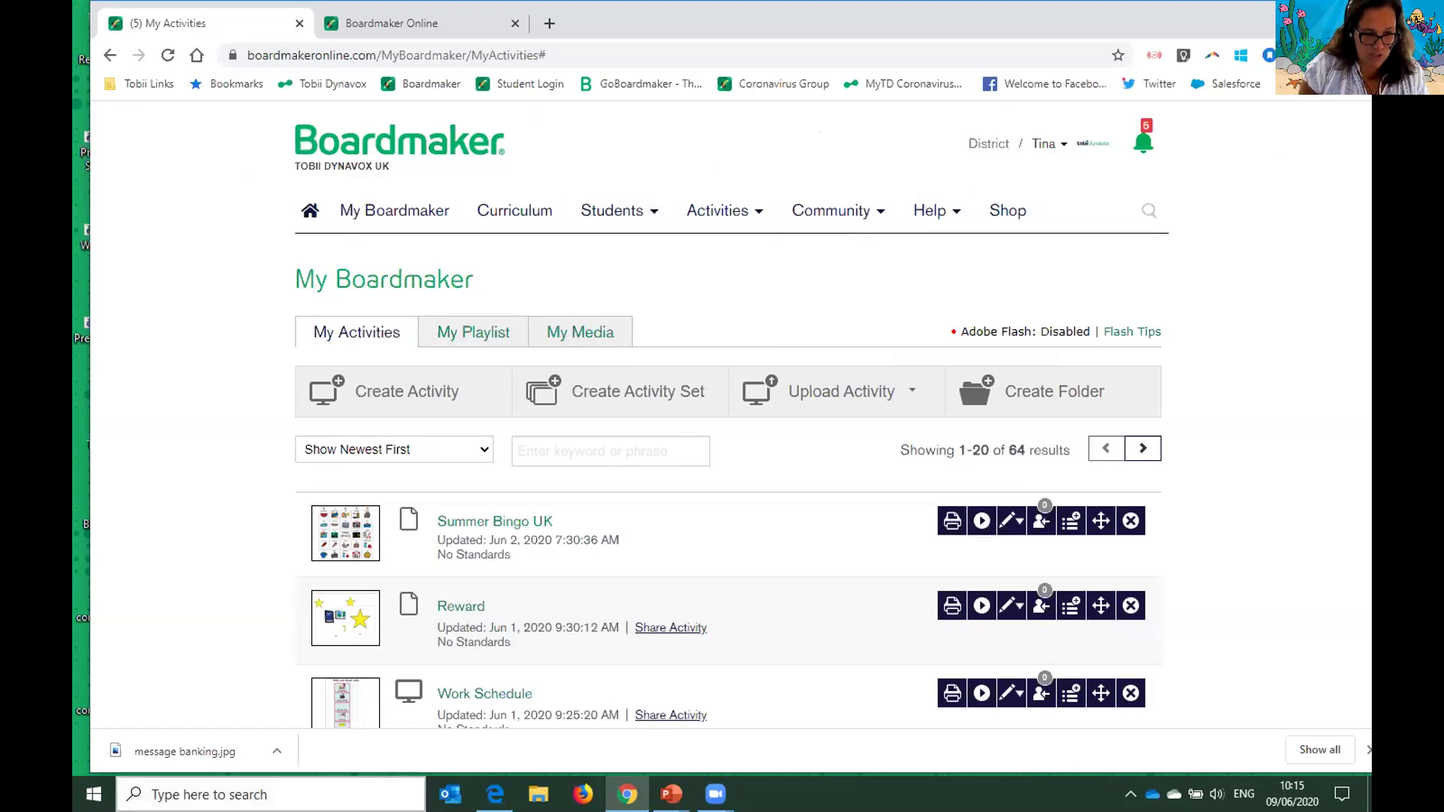
pyautogui.click(225, 795)
# - Search 'cursor', enlarge the mouse pointer to size 13 in Settings, then close Settings
pyautogui.write('cursor')
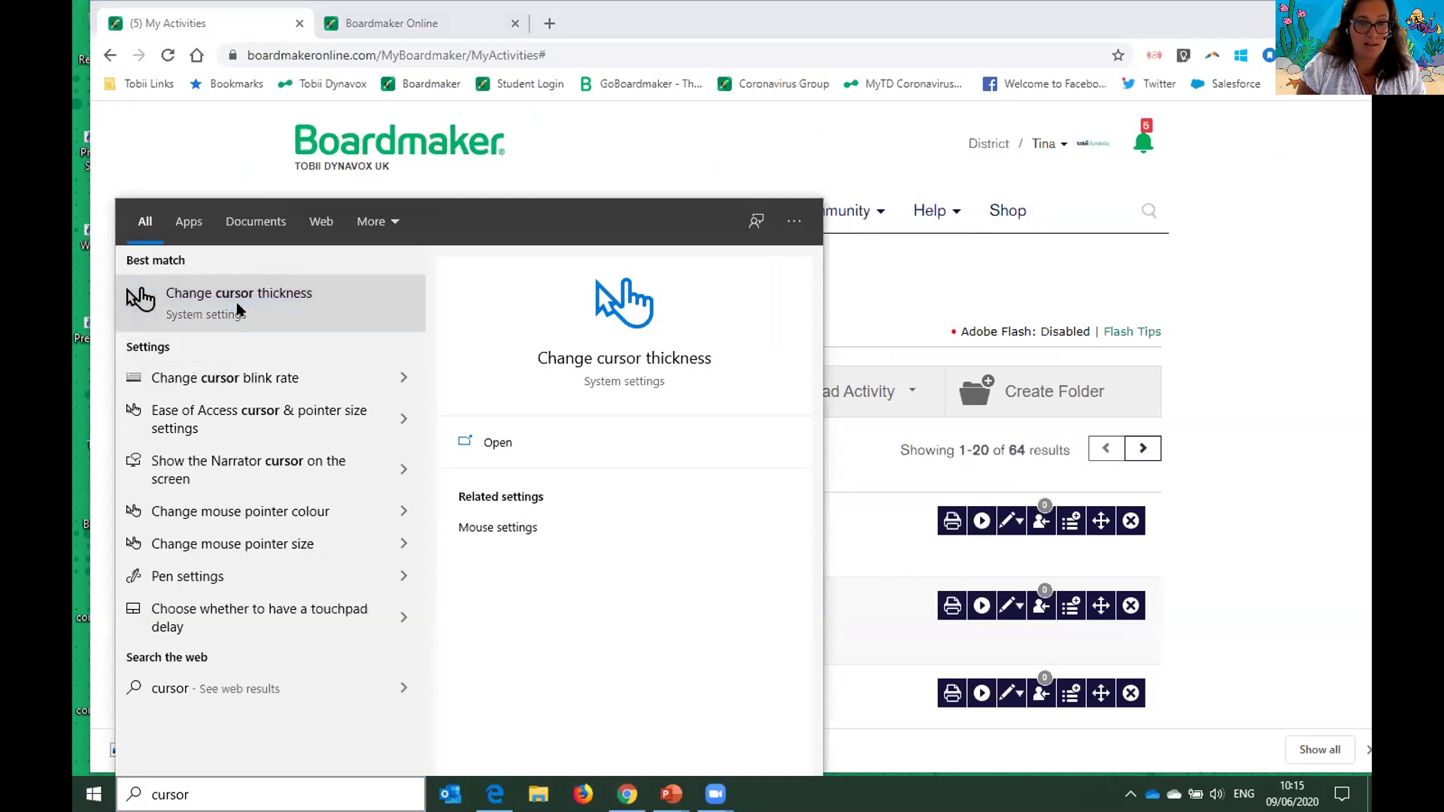
pyautogui.click(237, 317)
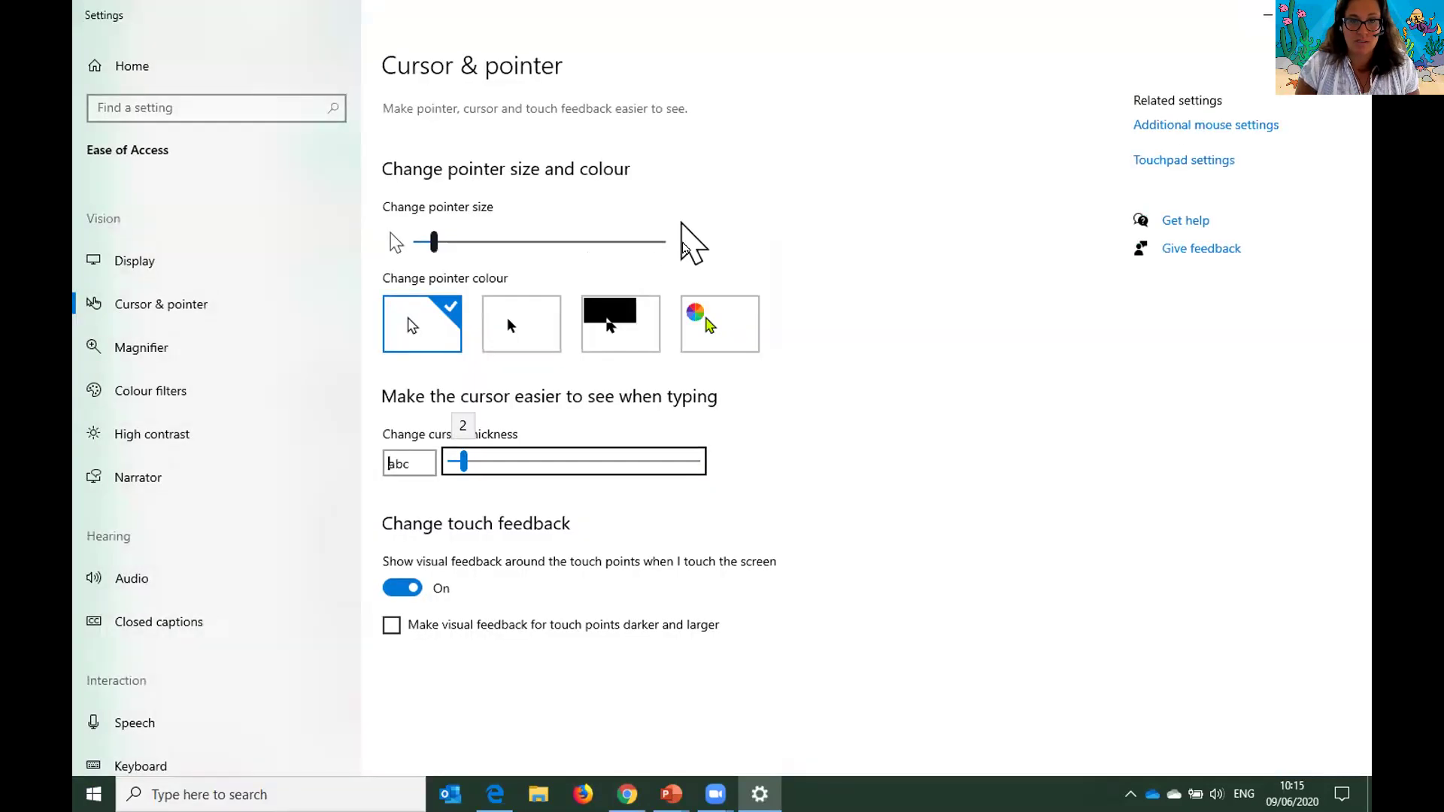
pyautogui.moveTo(434, 238); pyautogui.dragTo(592, 242)
pyautogui.click(1352, 15)
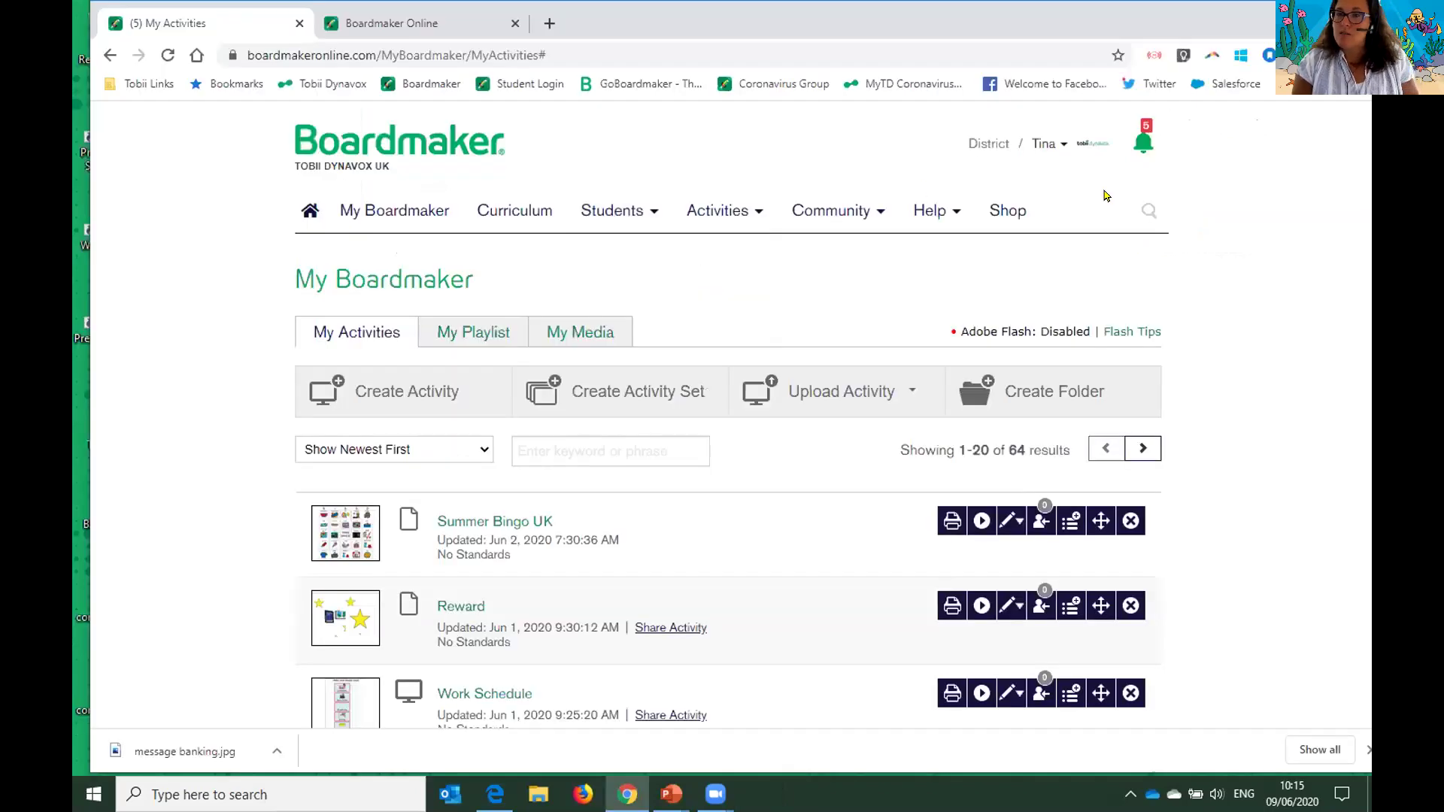
# - Go to My Account's Student Access tab and select the Custom Web Address URL
pyautogui.click(1062, 149)
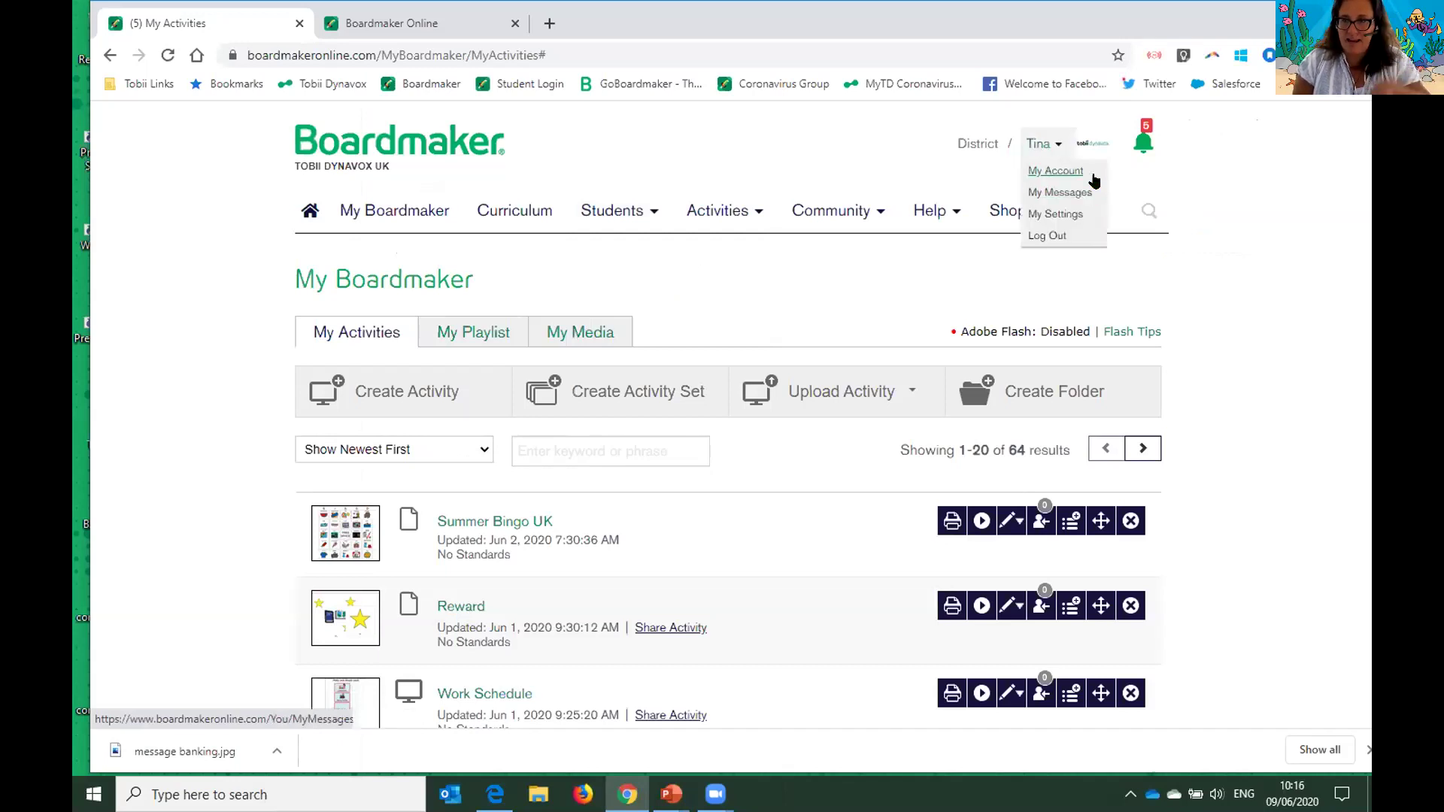
pyautogui.click(1079, 172)
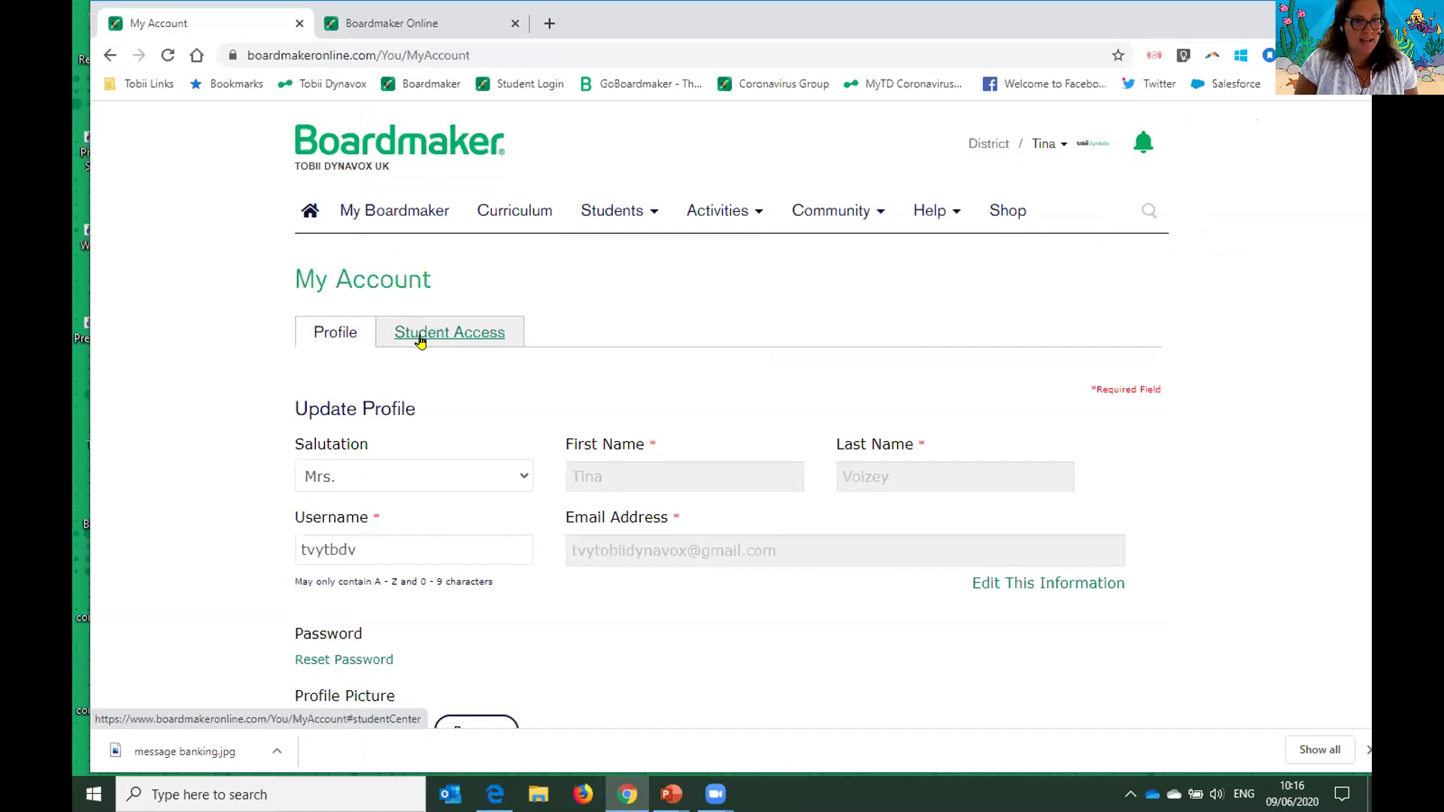
pyautogui.click(477, 342)
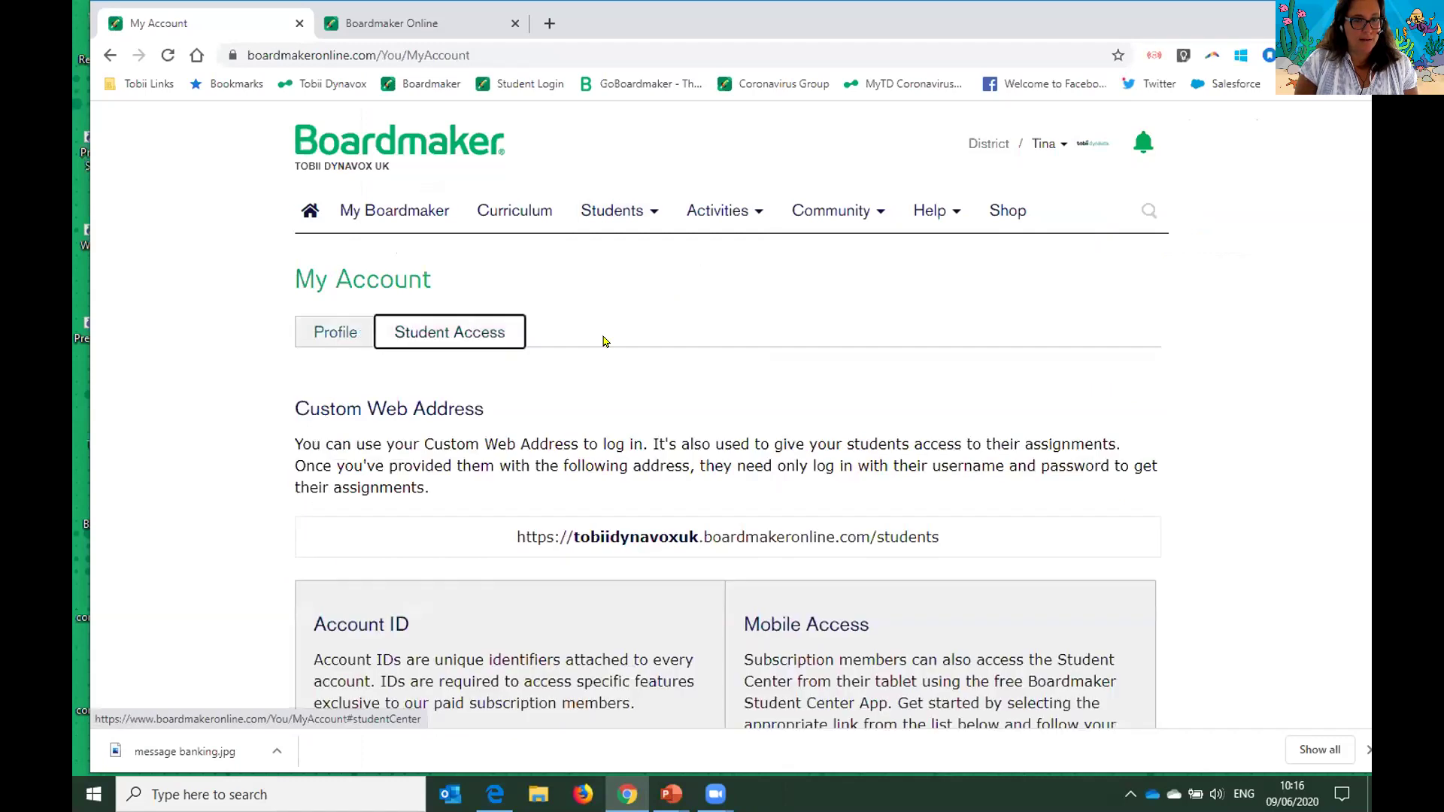
pyautogui.scroll(-3, 602, 336)
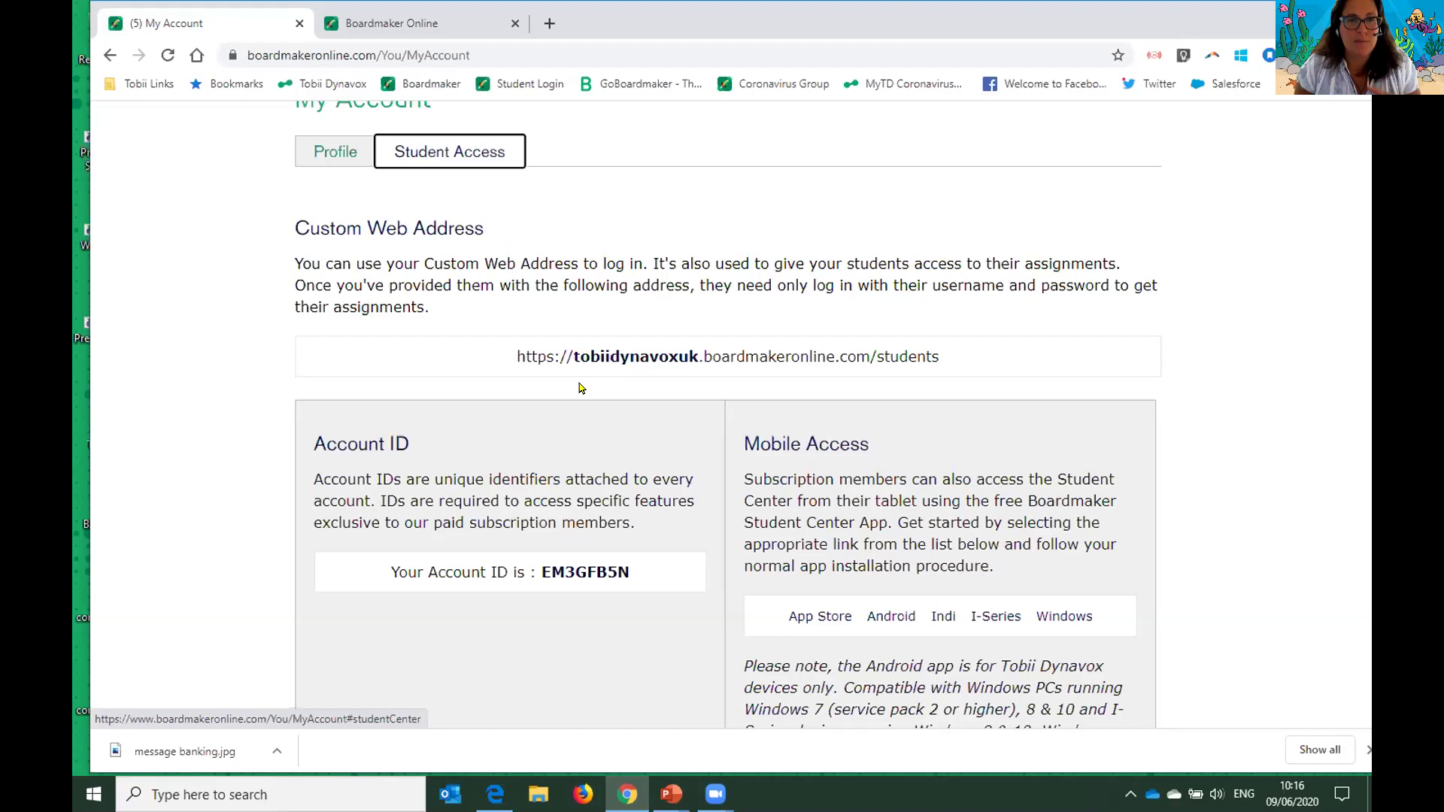
pyautogui.moveTo(940, 347); pyautogui.dragTo(485, 342)
pyautogui.hotkey('ctrl', 'c')
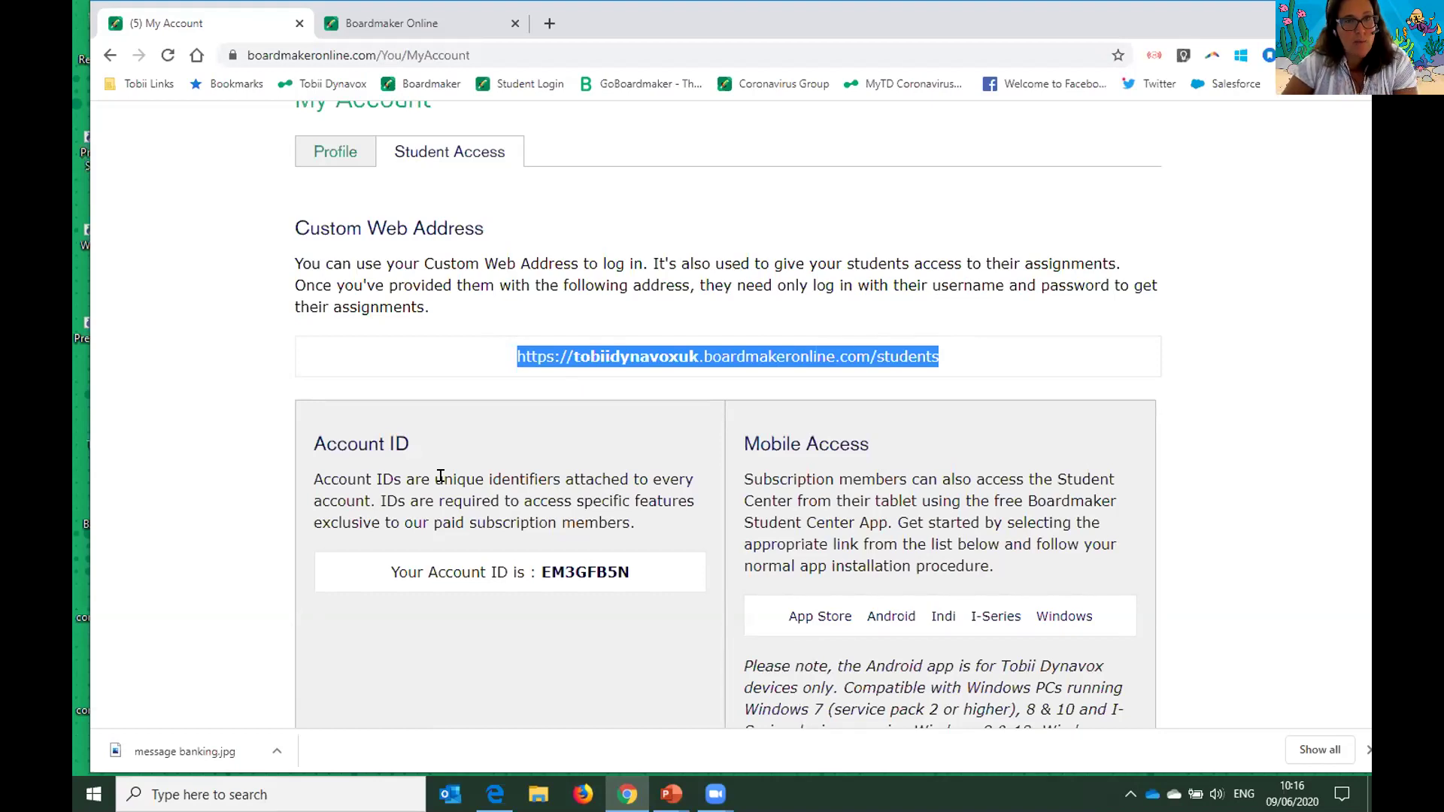
# - Paste the custom students web address into the Student Center tab's address bar and load it
pyautogui.click(450, 38)
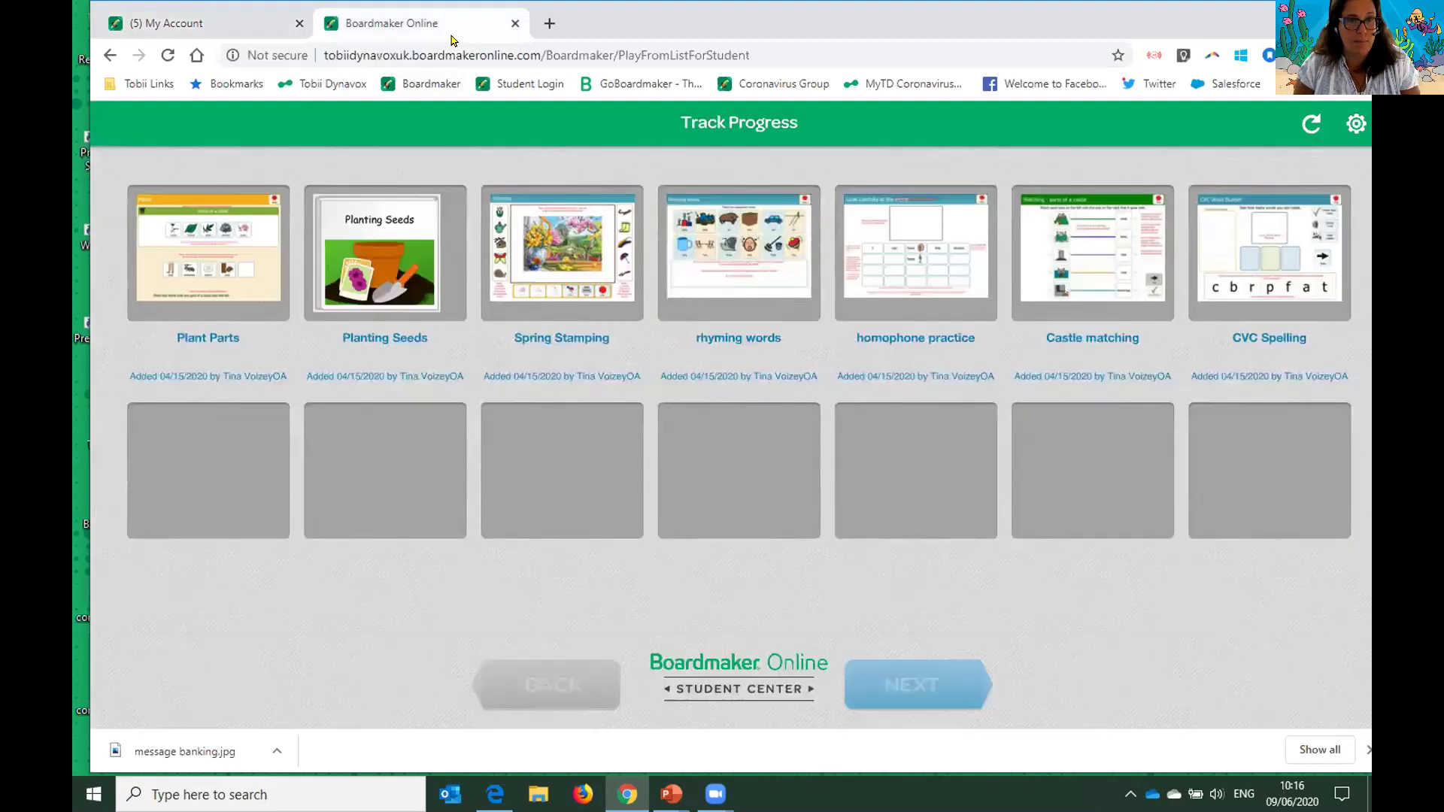
pyautogui.click(760, 53)
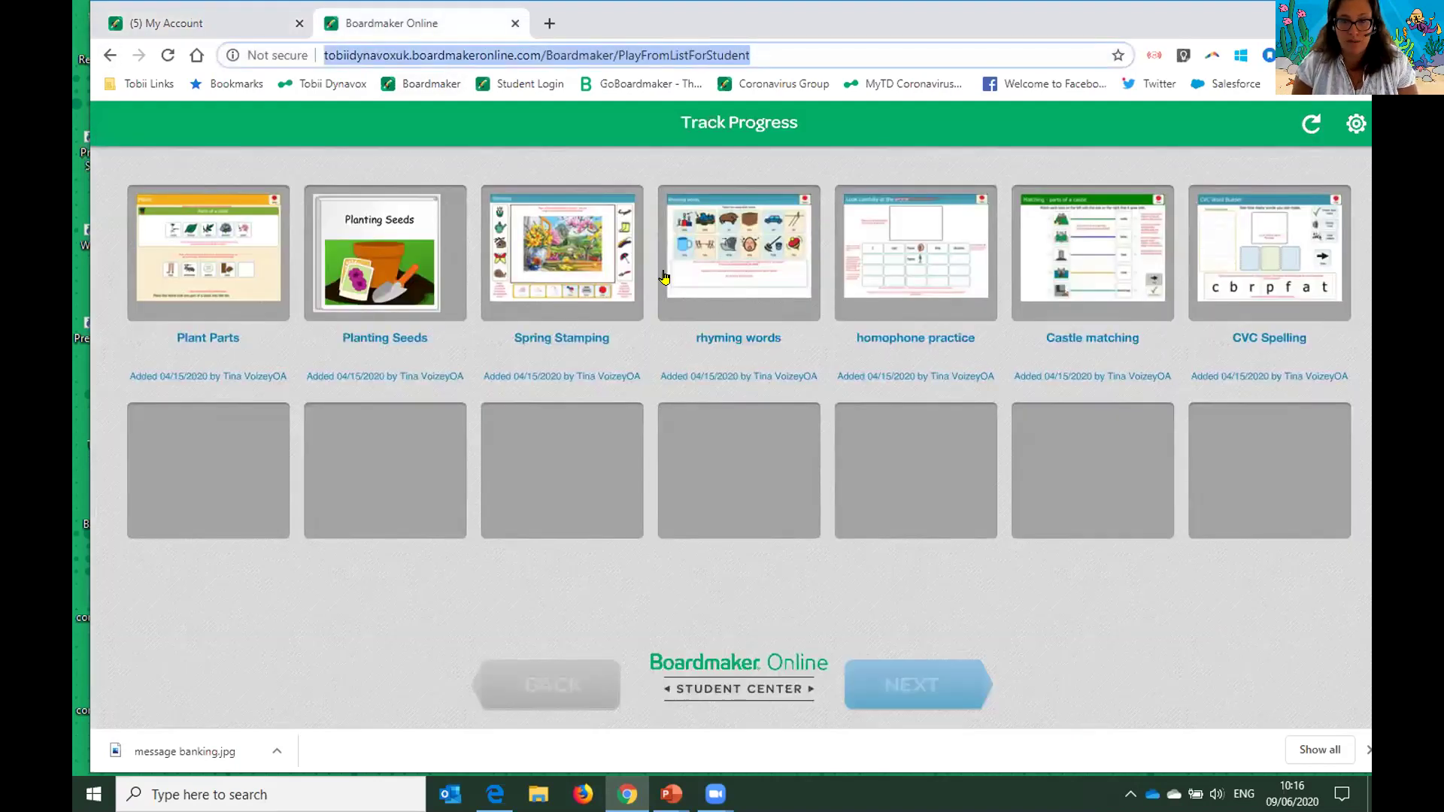
pyautogui.click(237, 24)
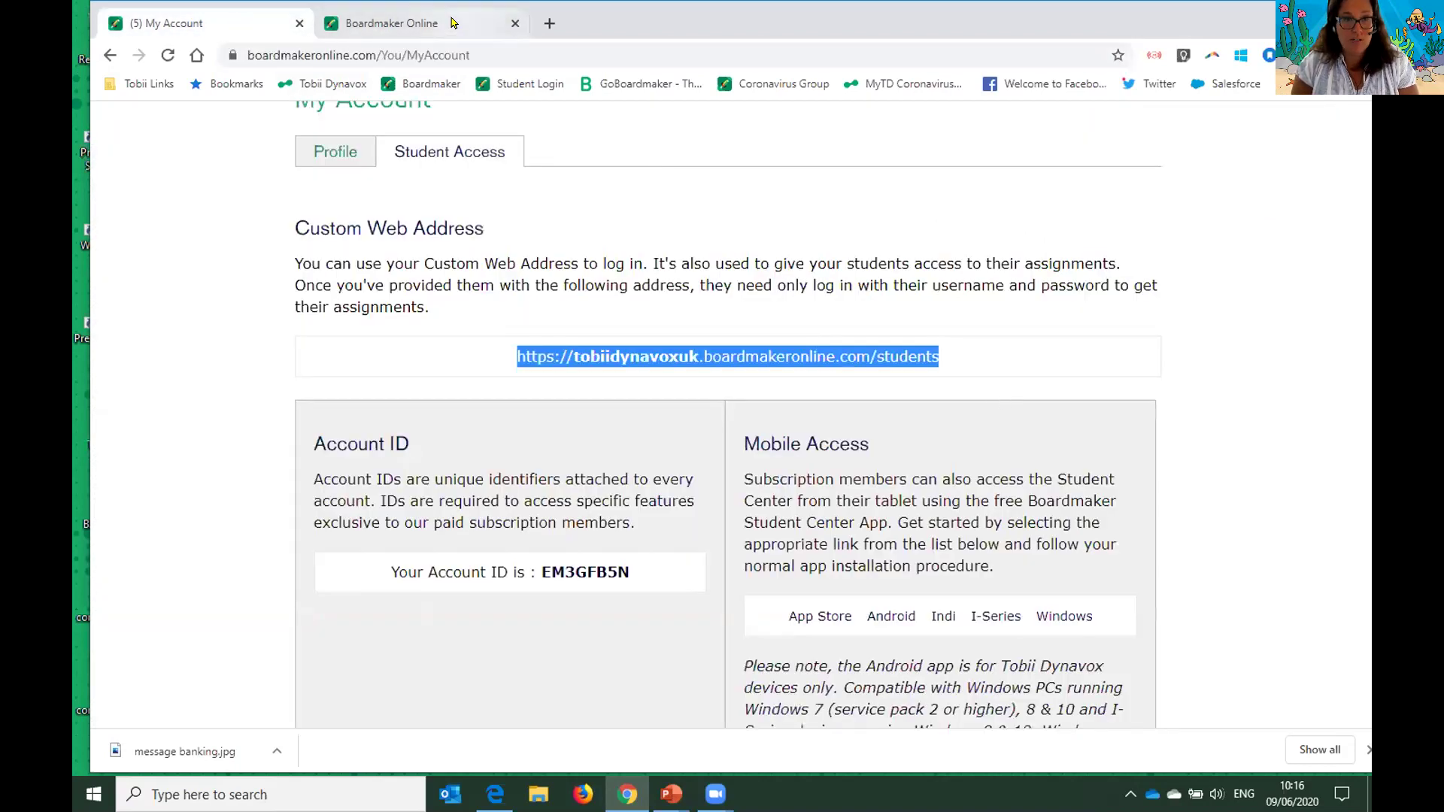
pyautogui.click(456, 27)
pyautogui.hotkey('ctrl', 'v')
pyautogui.press('Return')
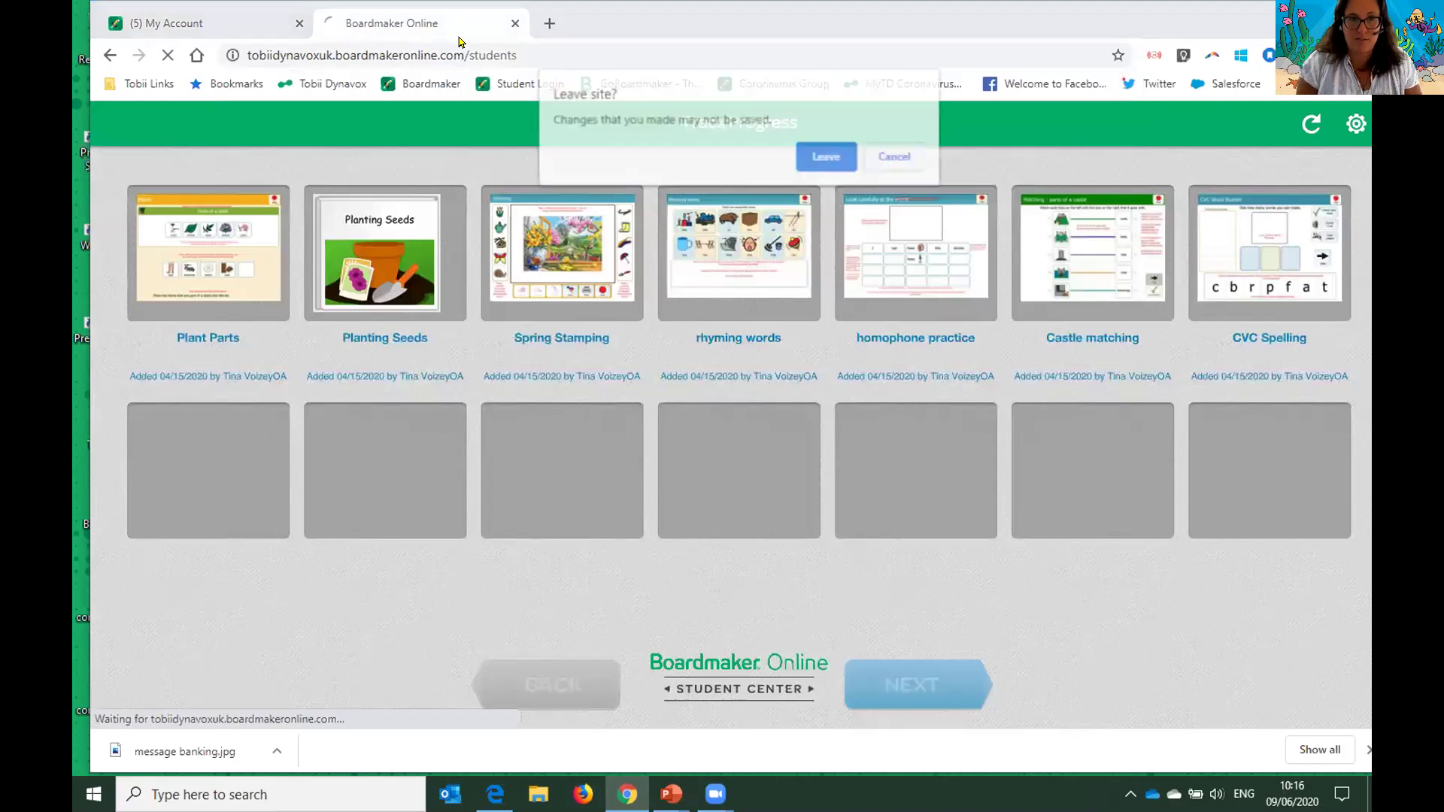
# - Confirm leaving and logging out, sign in as the student, then return to My Account
pyautogui.click(829, 158)
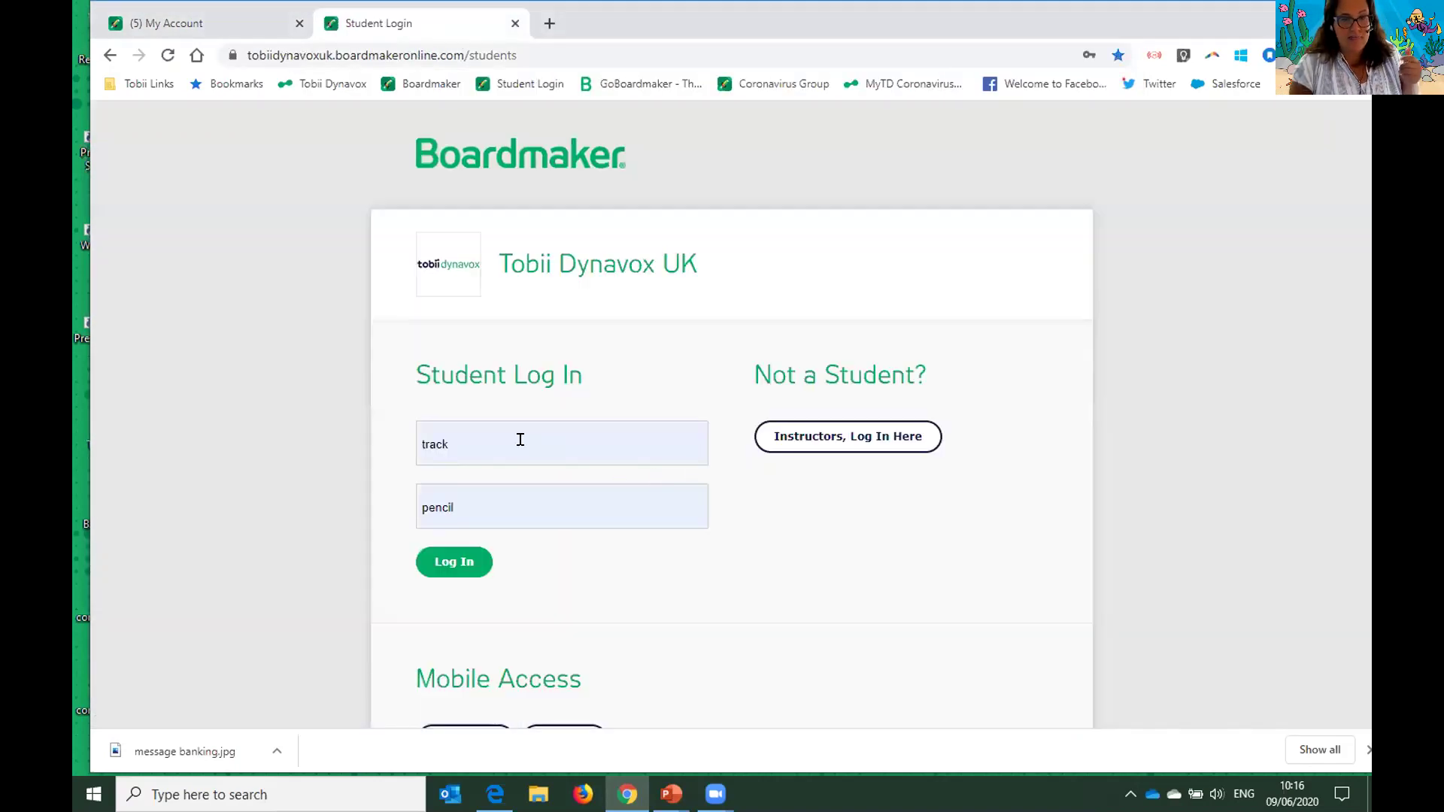
pyautogui.click(520, 451)
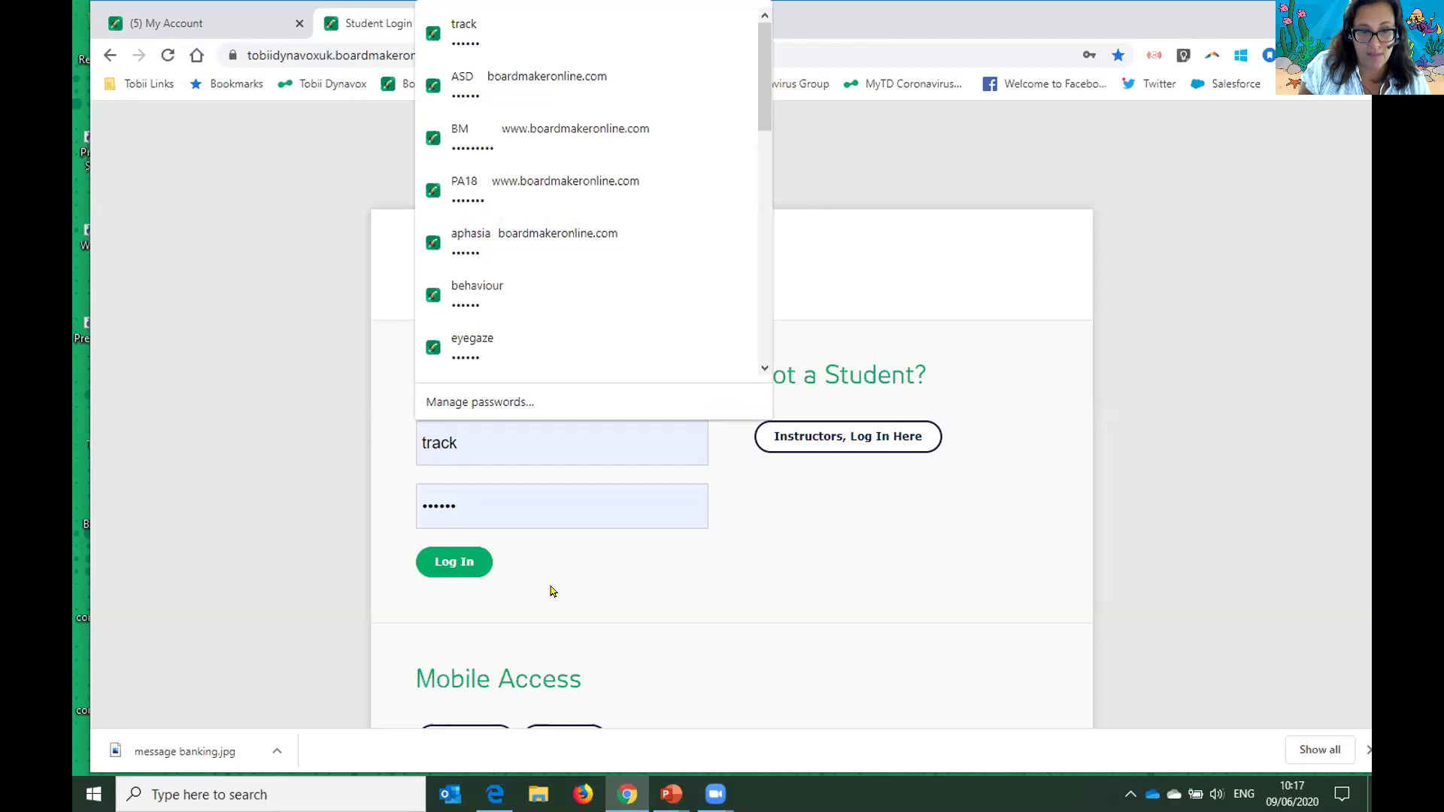
pyautogui.click(455, 561)
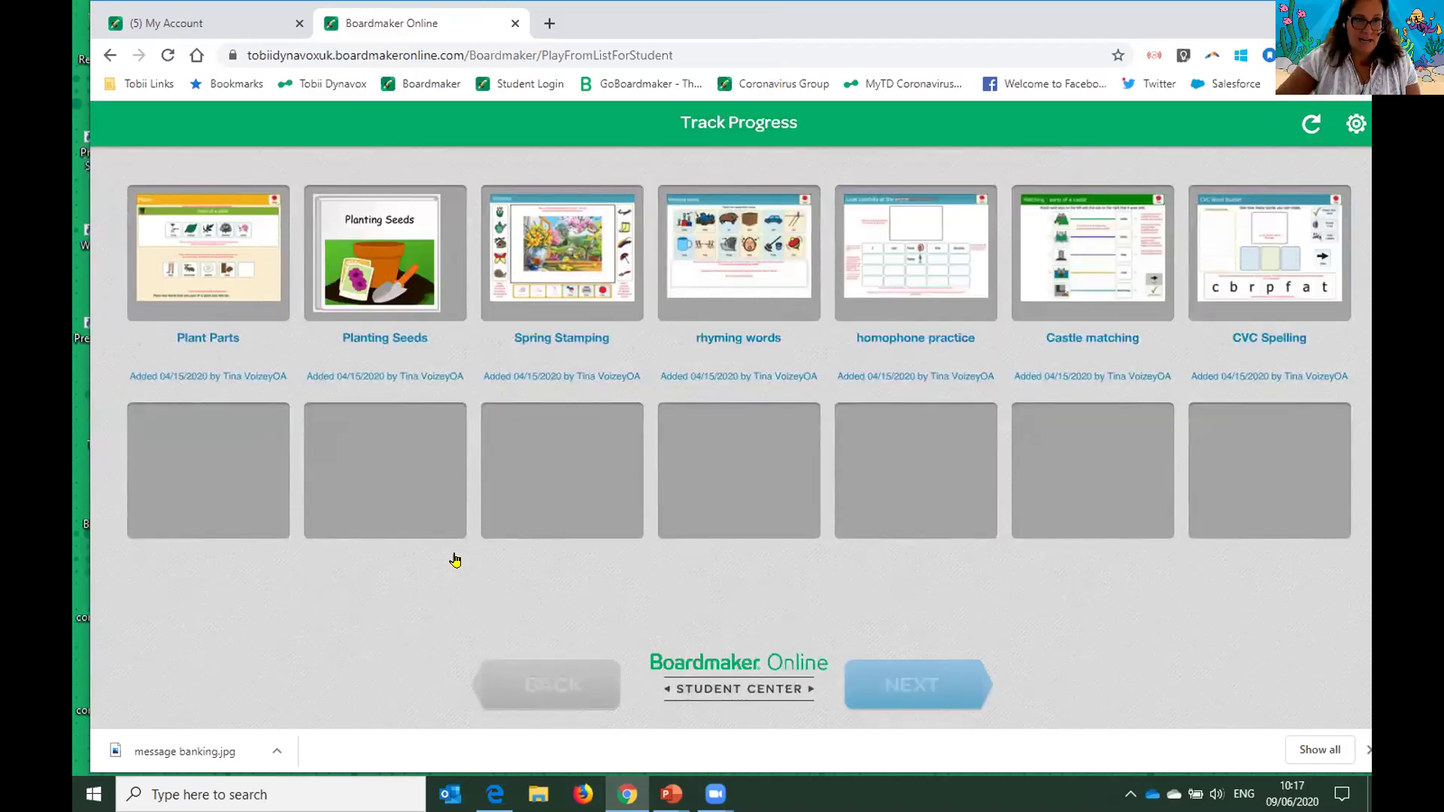
pyautogui.click(181, 29)
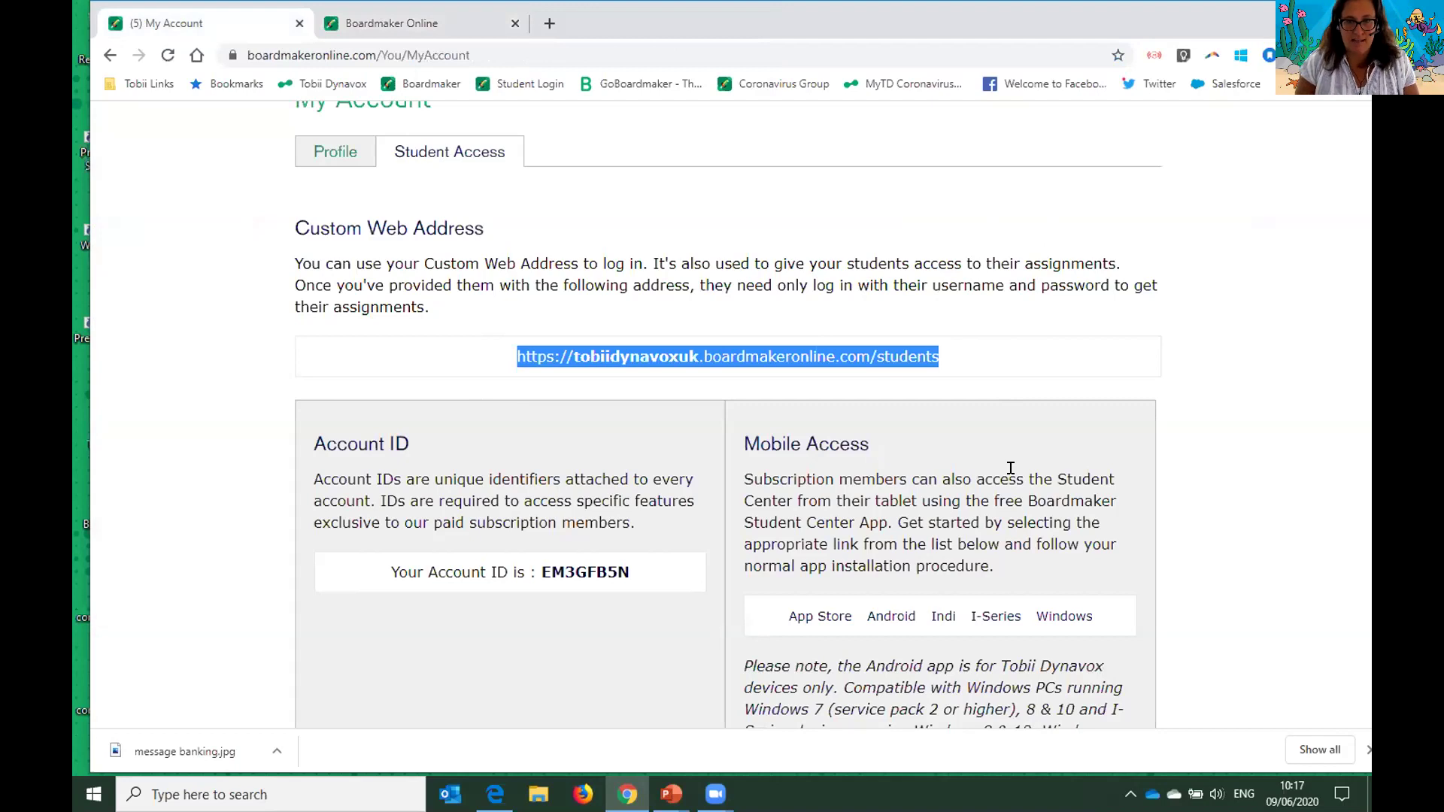
pyautogui.scroll(-1, 1010, 468)
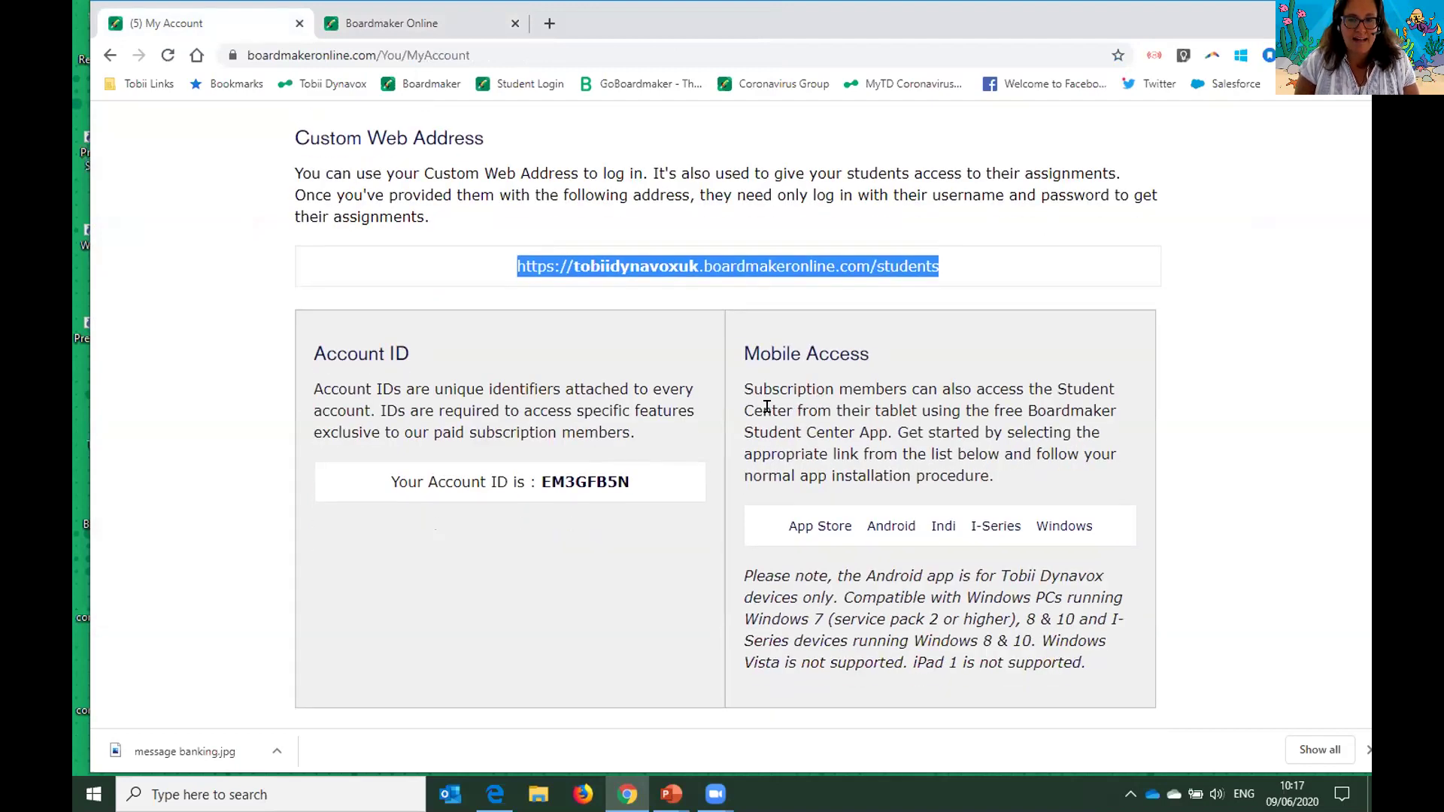
pyautogui.scroll(-1, 1232, 411)
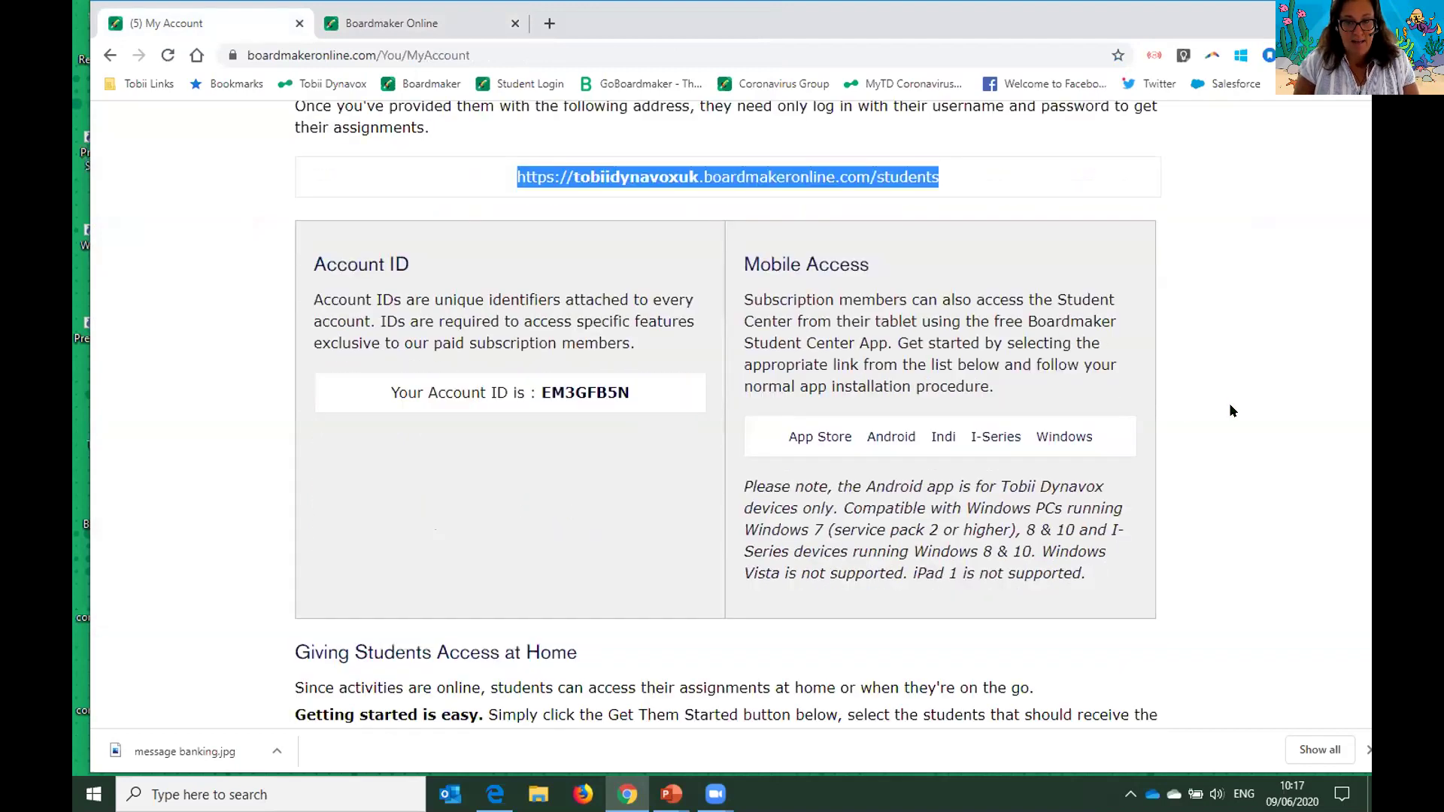
pyautogui.scroll(-1, 1232, 410)
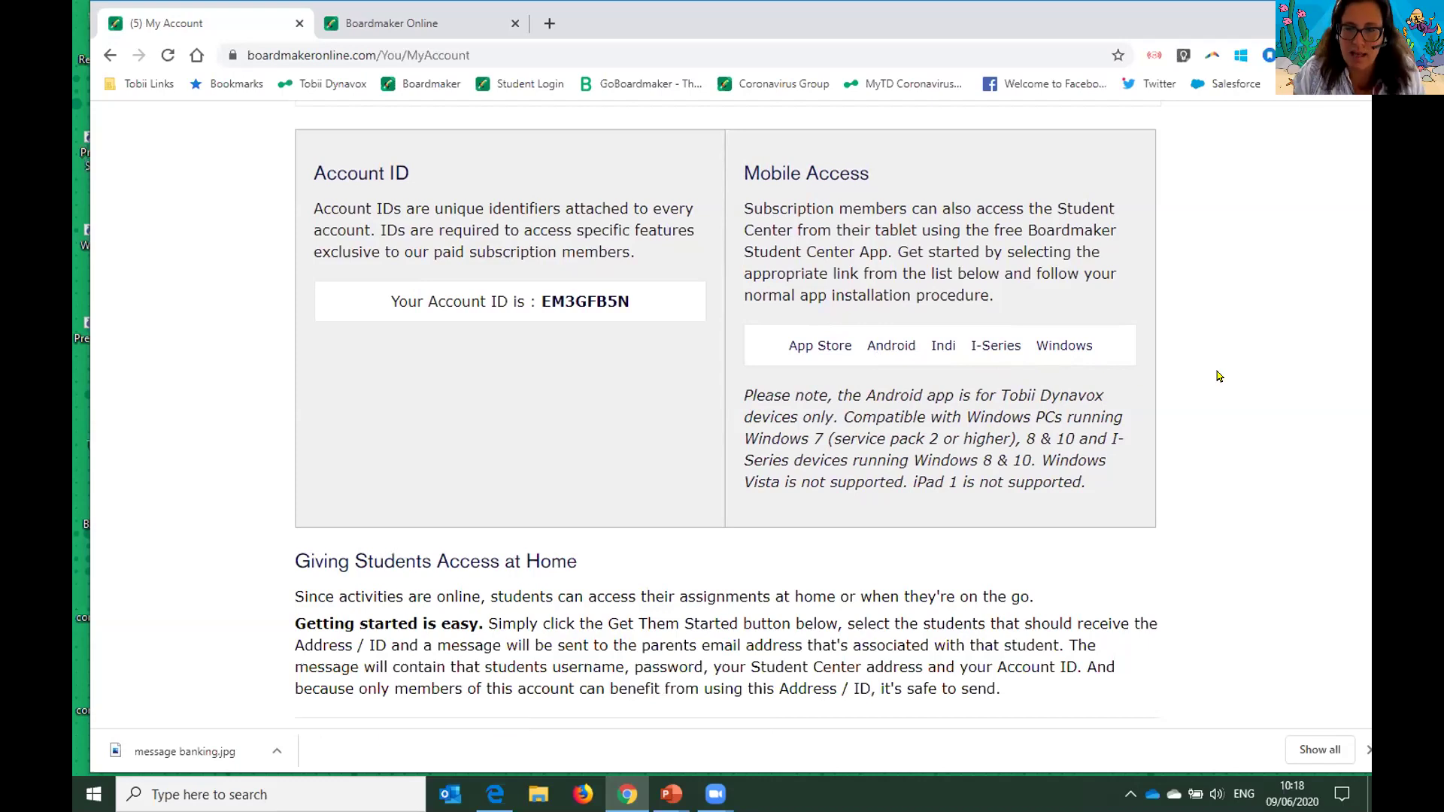
pyautogui.scroll(-1, 1213, 382)
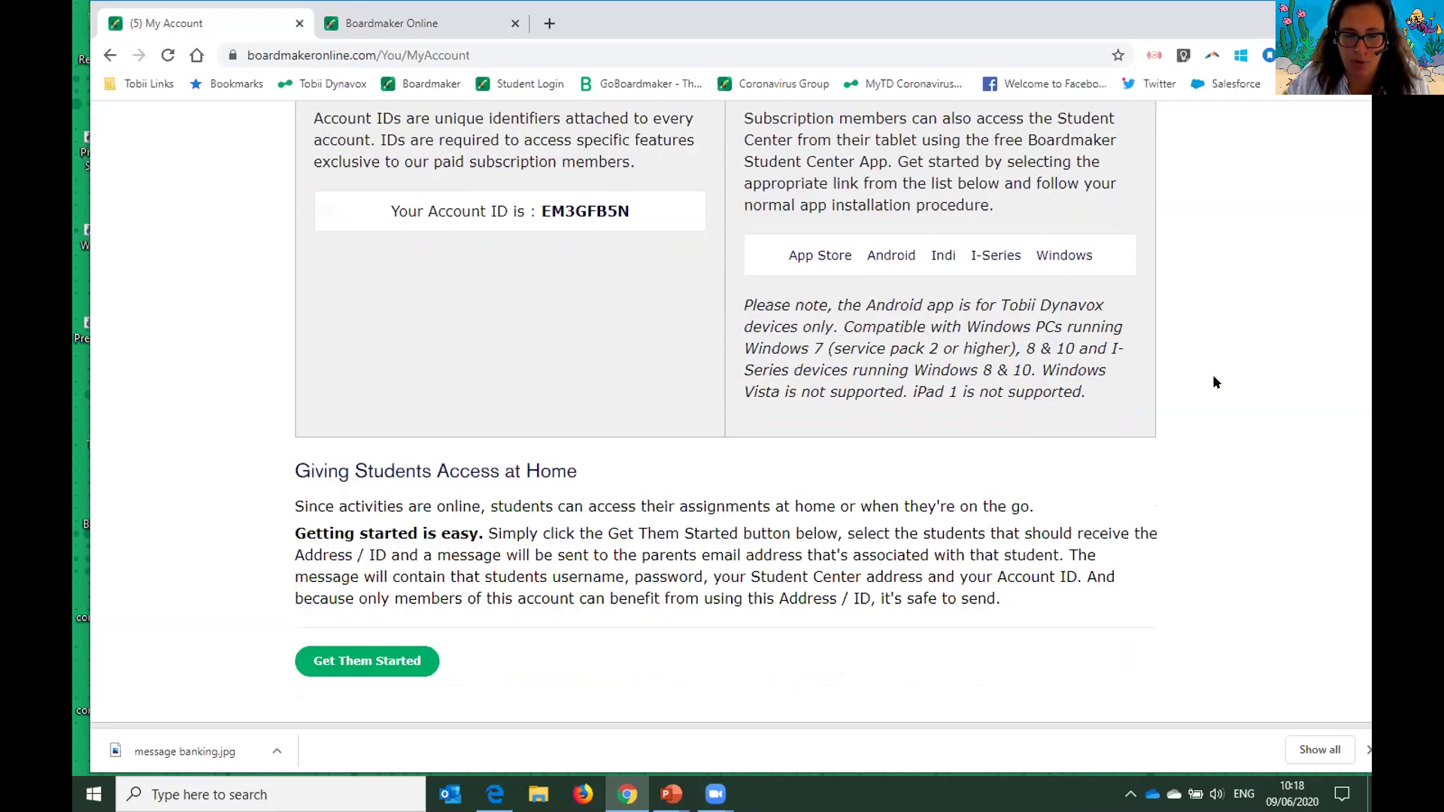
pyautogui.scroll(-1, 1215, 383)
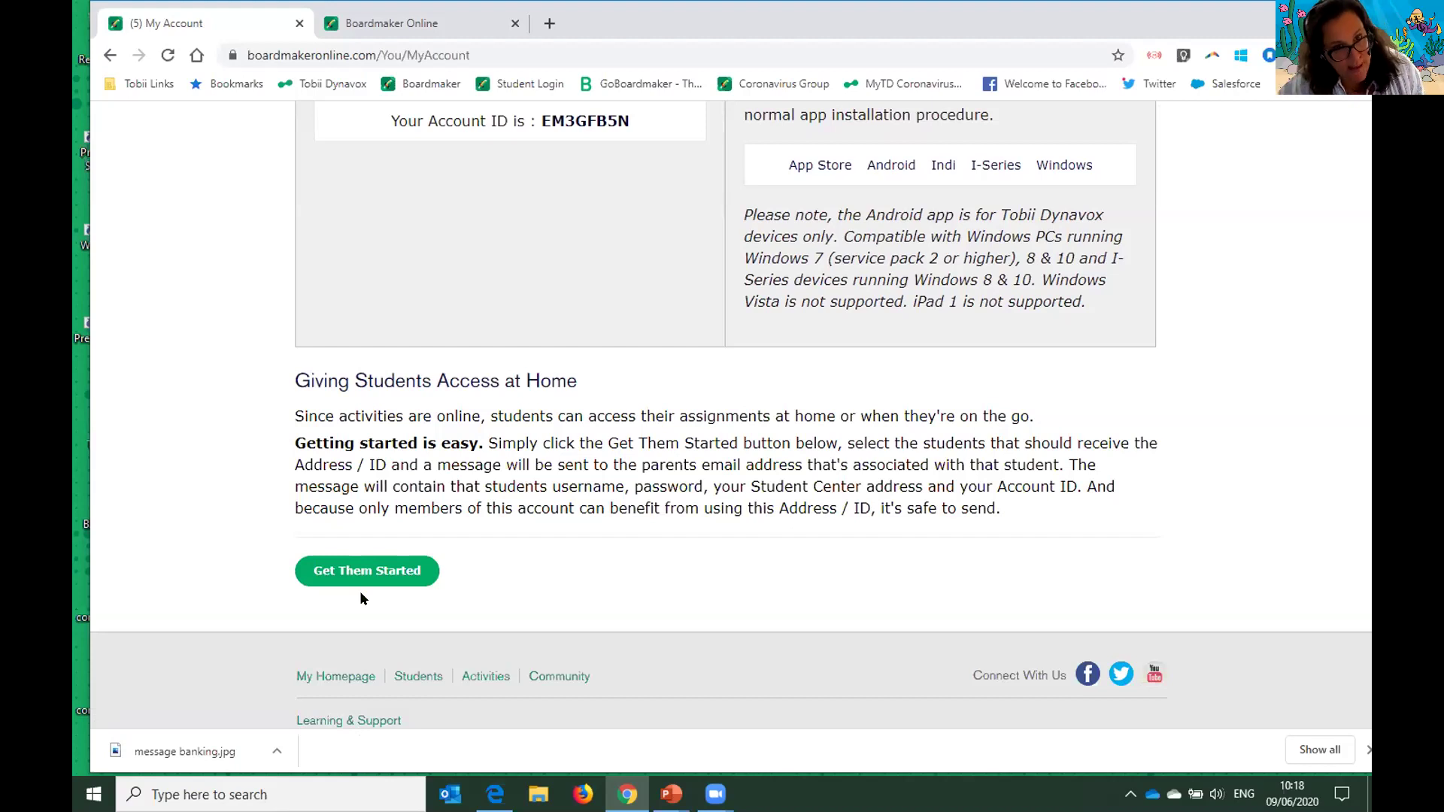
pyautogui.scroll(5, 462, 572)
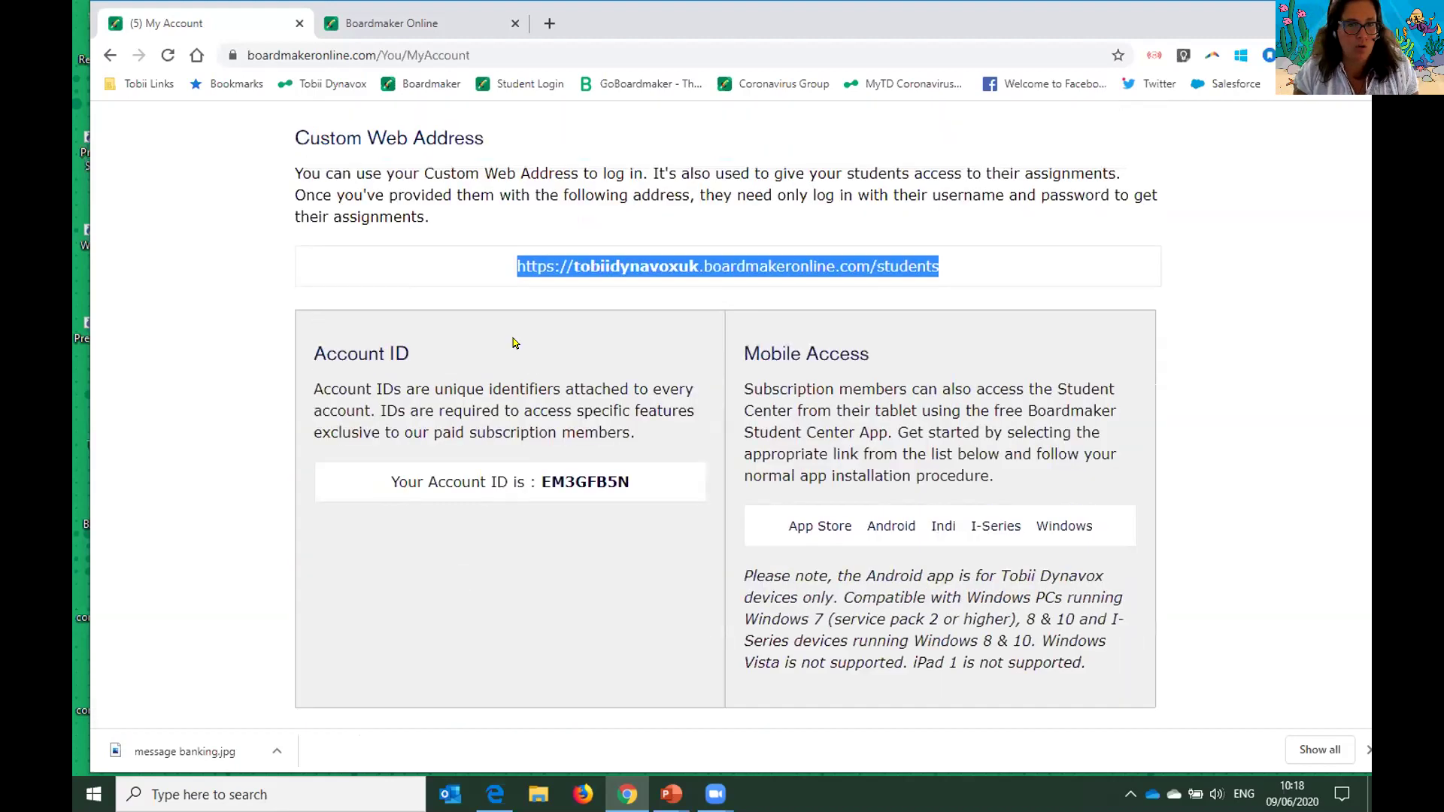
pyautogui.scroll(-6, 865, 395)
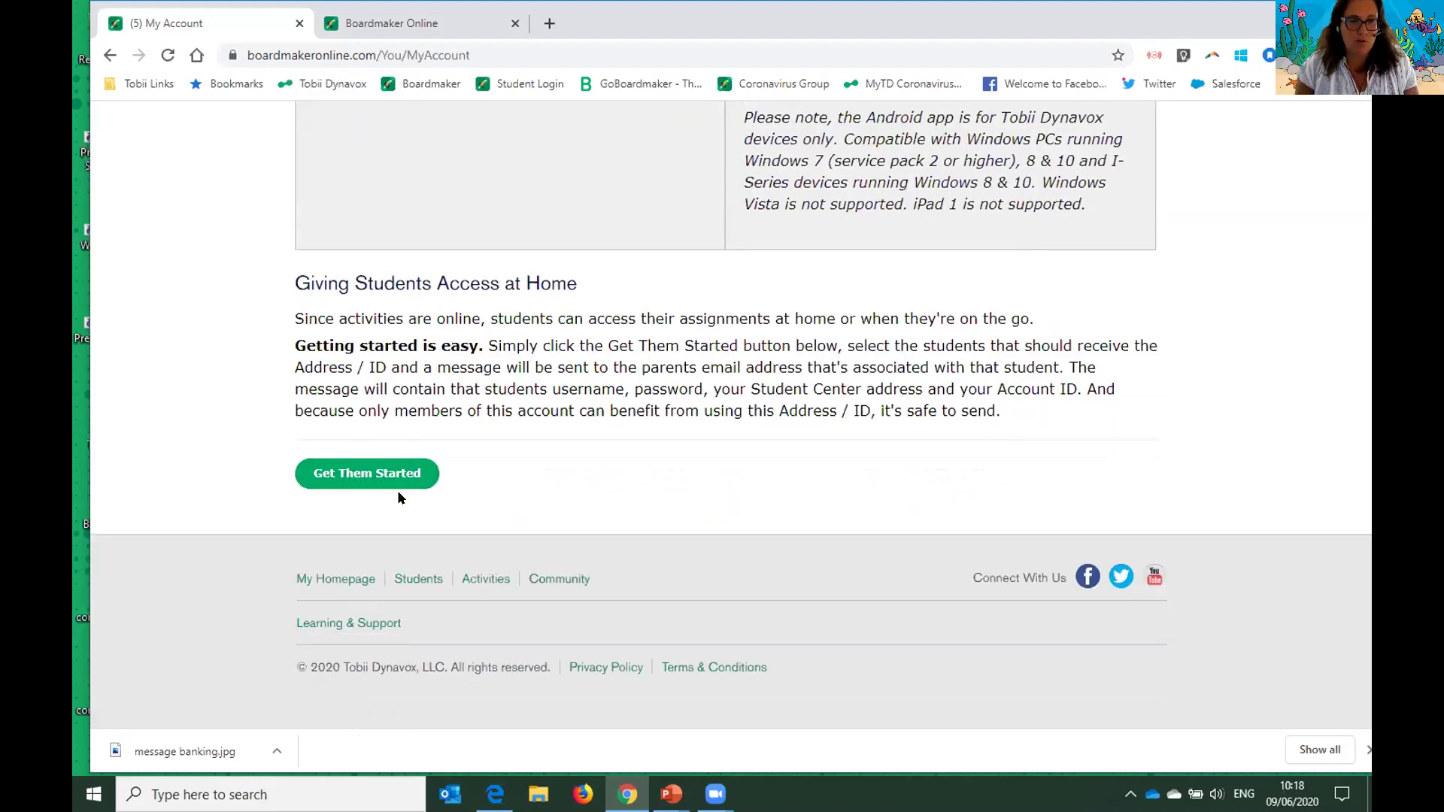
# - Check Get Them Started shows no parent-email students, close it, and bring up the Students menu
pyautogui.click(389, 482)
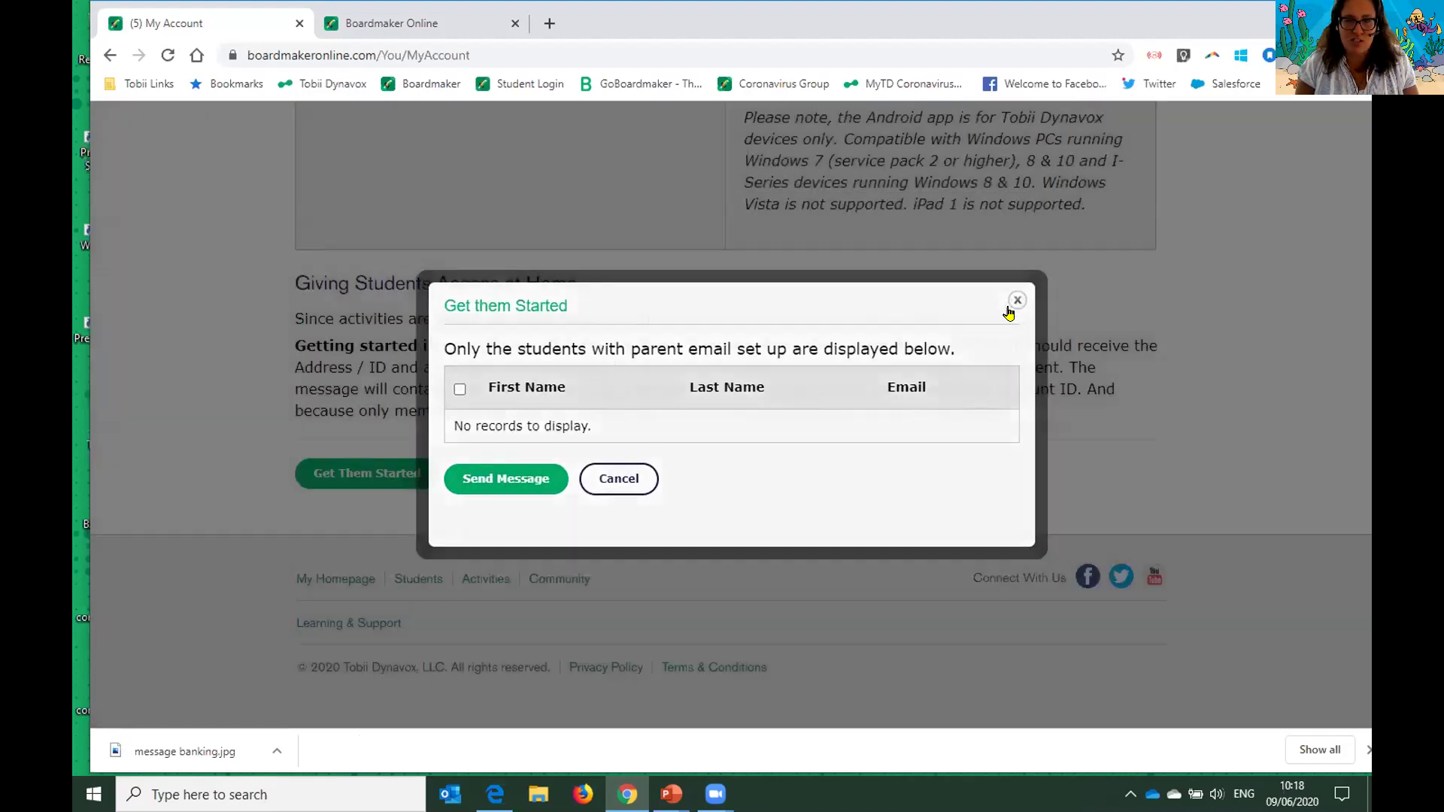
pyautogui.click(1017, 300)
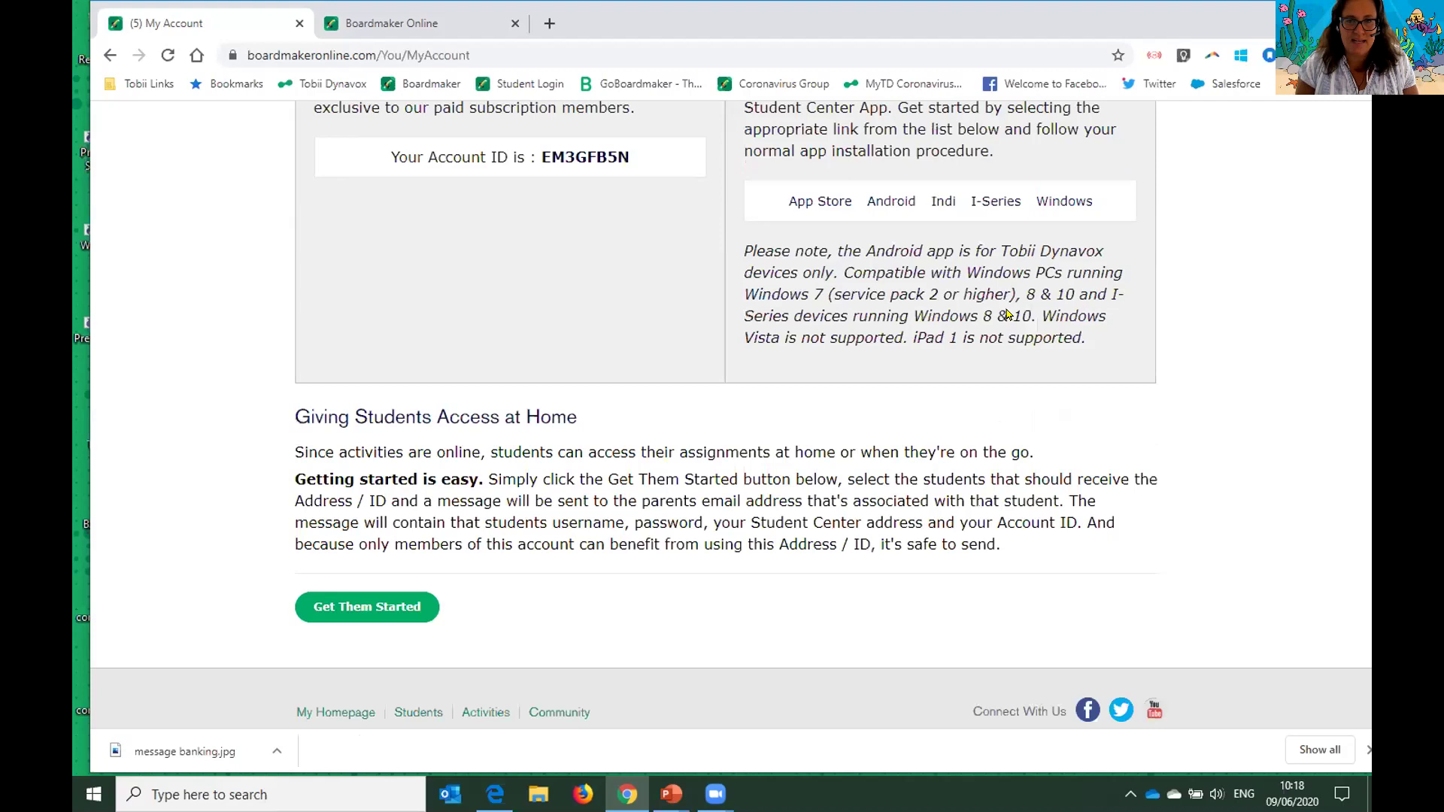
pyautogui.scroll(2, 560, 386)
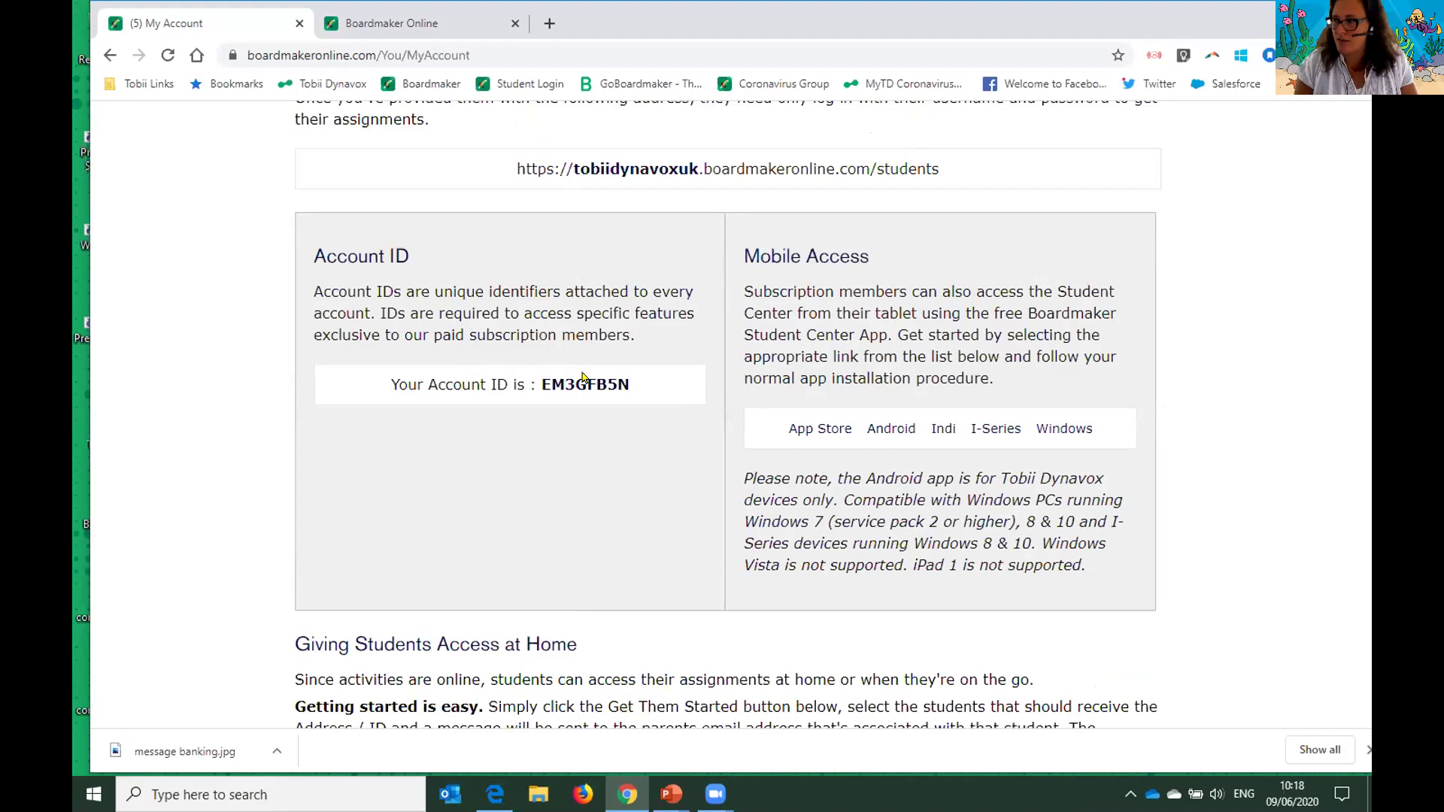
pyautogui.scroll(5, 585, 383)
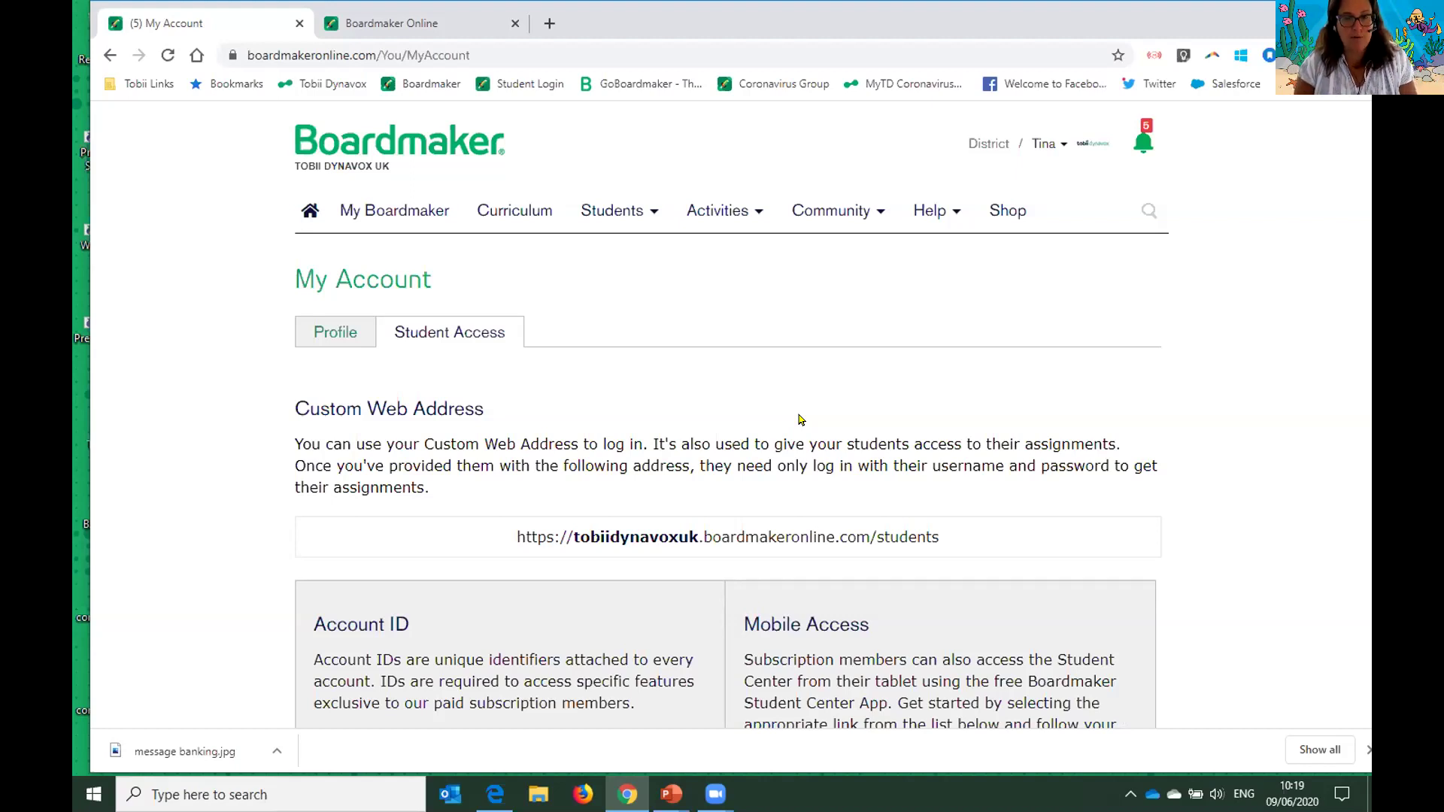
pyautogui.click(648, 213)
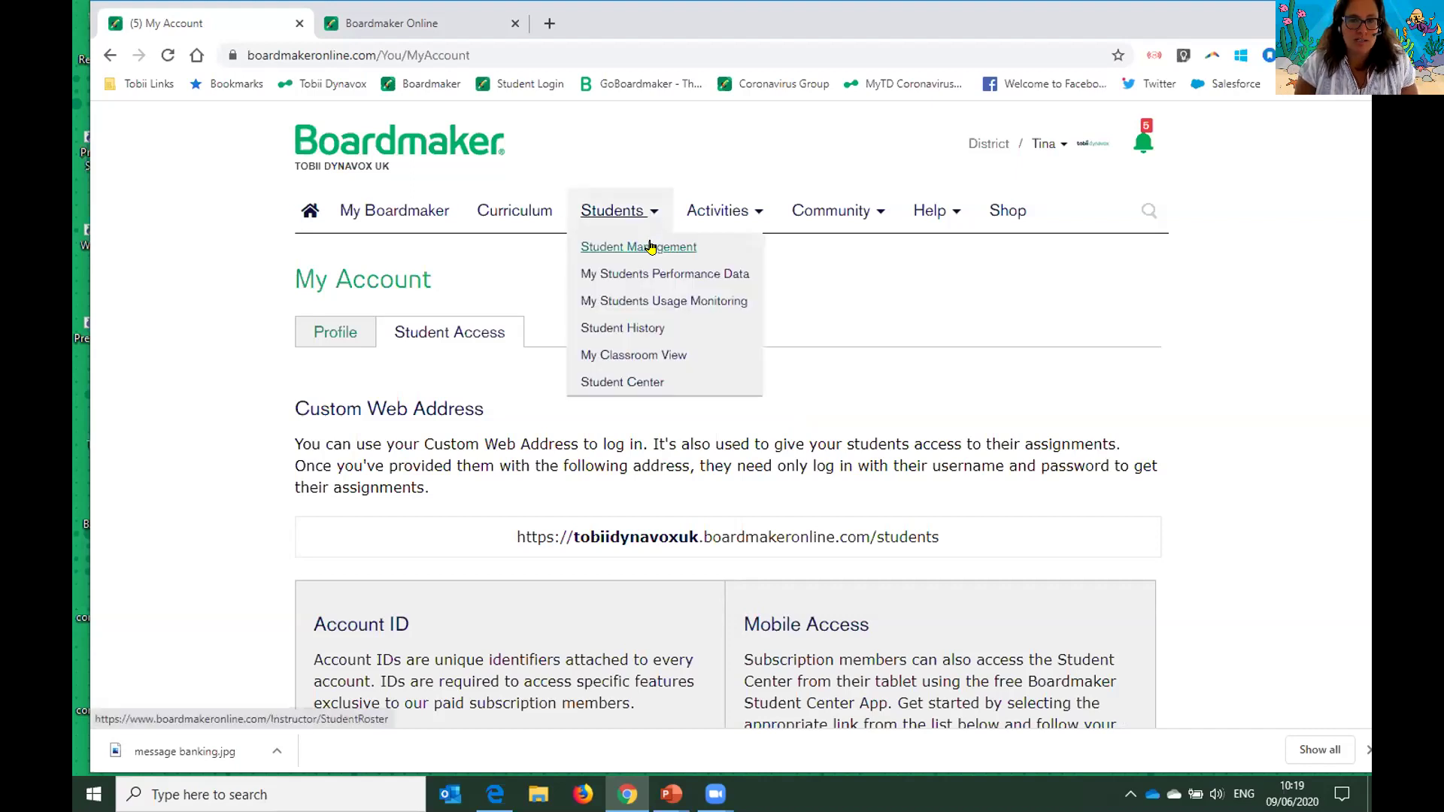
# - Go to Student Management and start adding a new student with Add Now
pyautogui.click(666, 247)
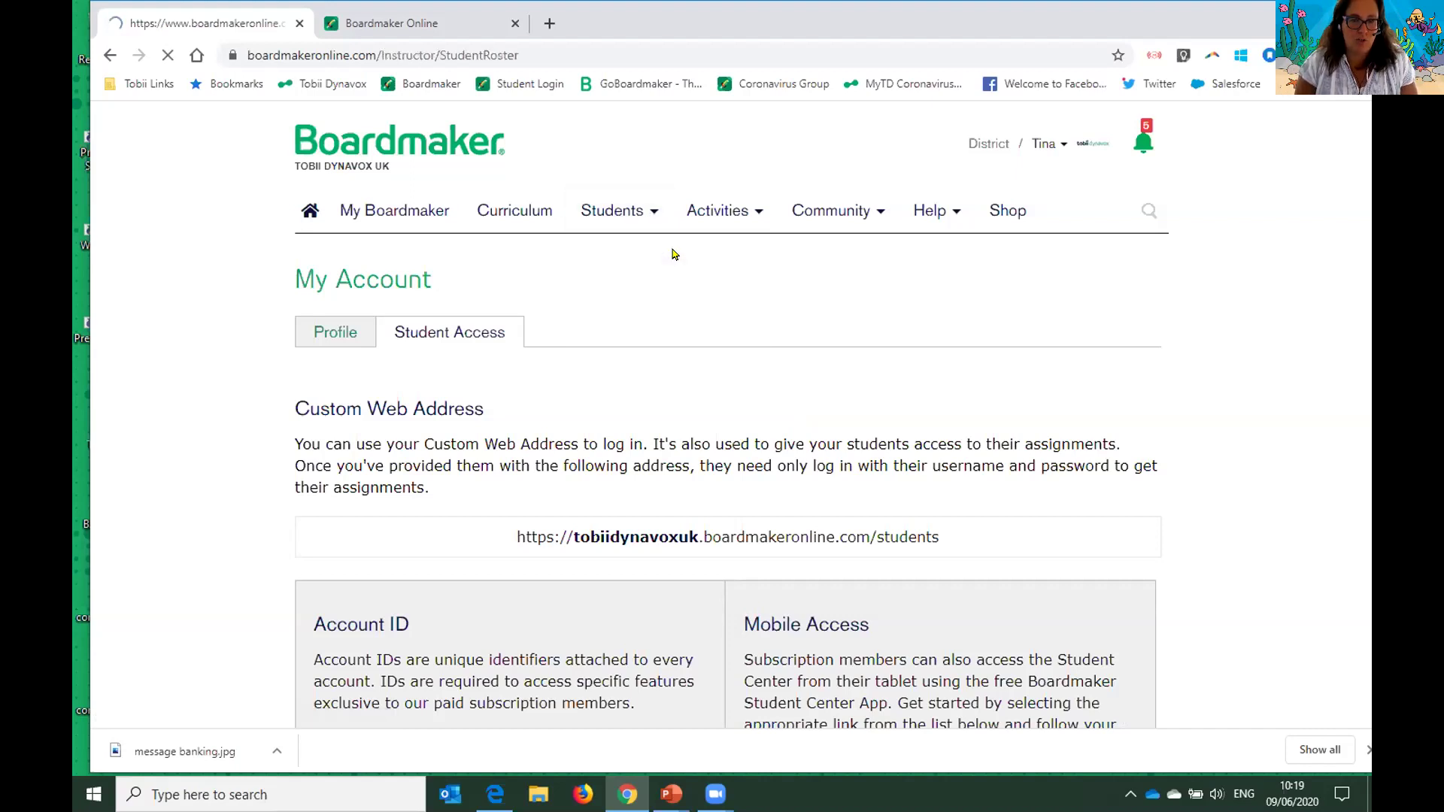
pyautogui.scroll(-2, 679, 254)
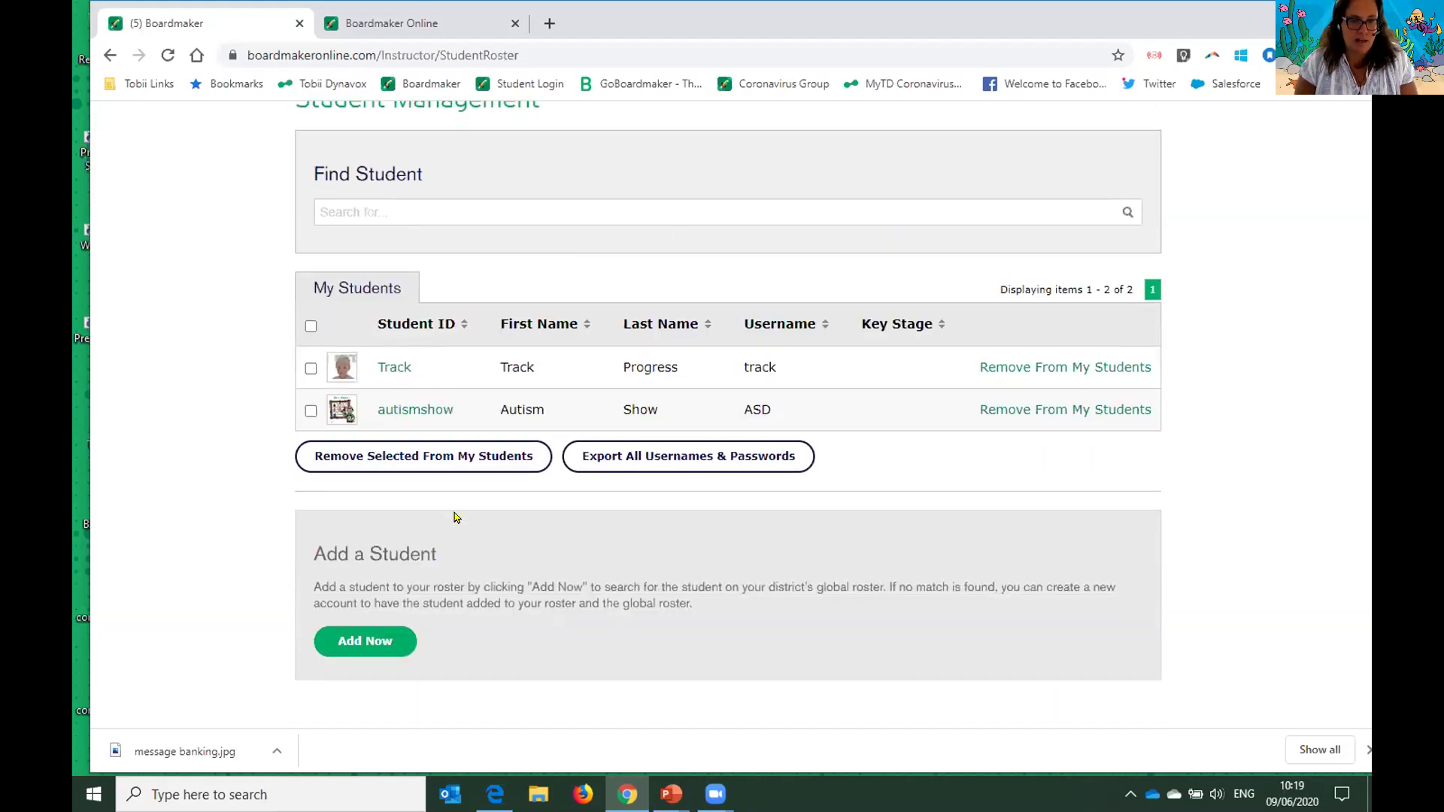
pyautogui.scroll(-1, 475, 526)
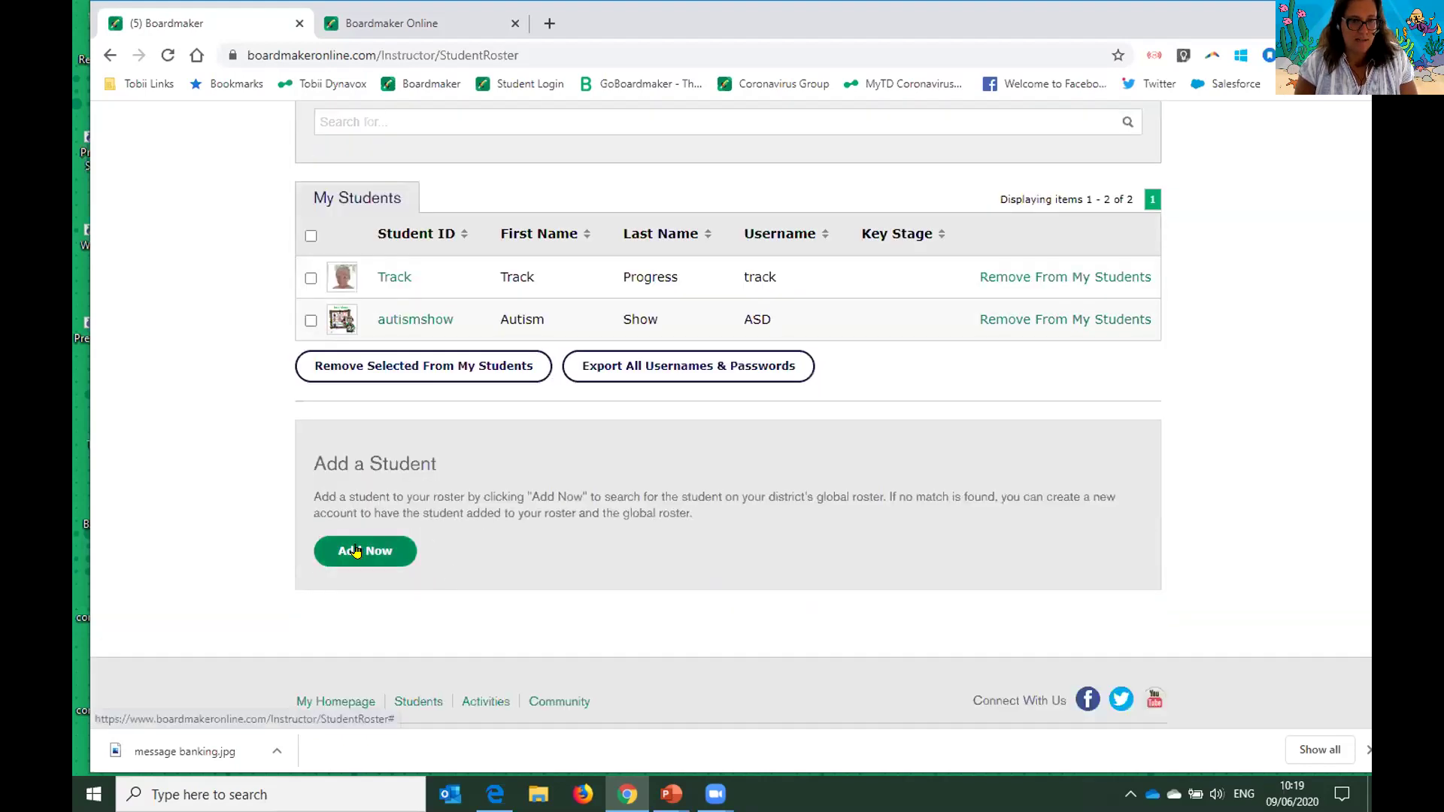
pyautogui.click(355, 551)
# - Enter Student ID Tuesday9.6.20, first name Tuesday, last name Webinar, and check the global roster
pyautogui.click(467, 361)
pyautogui.write('Tue')
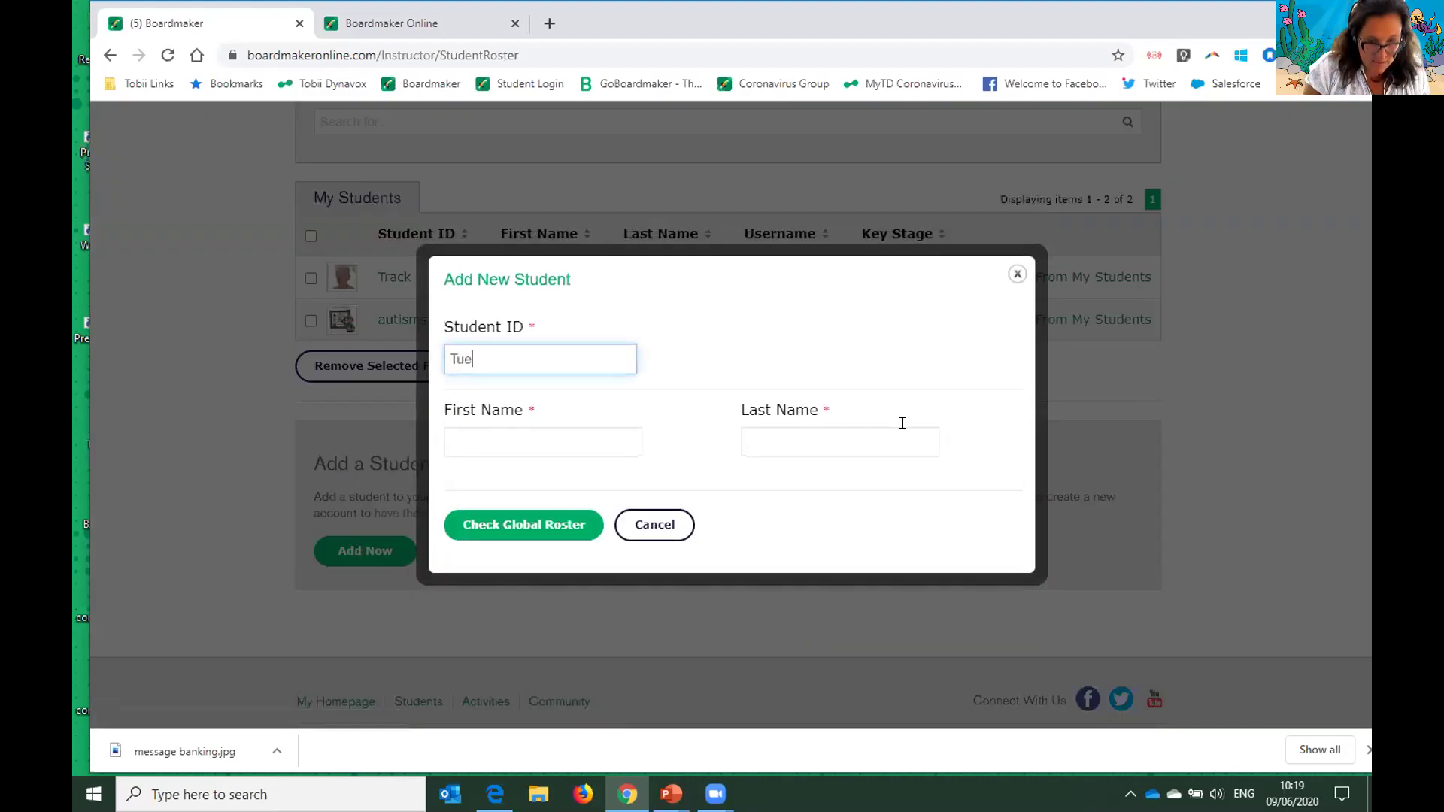
pyautogui.write('sday 9.6.20')
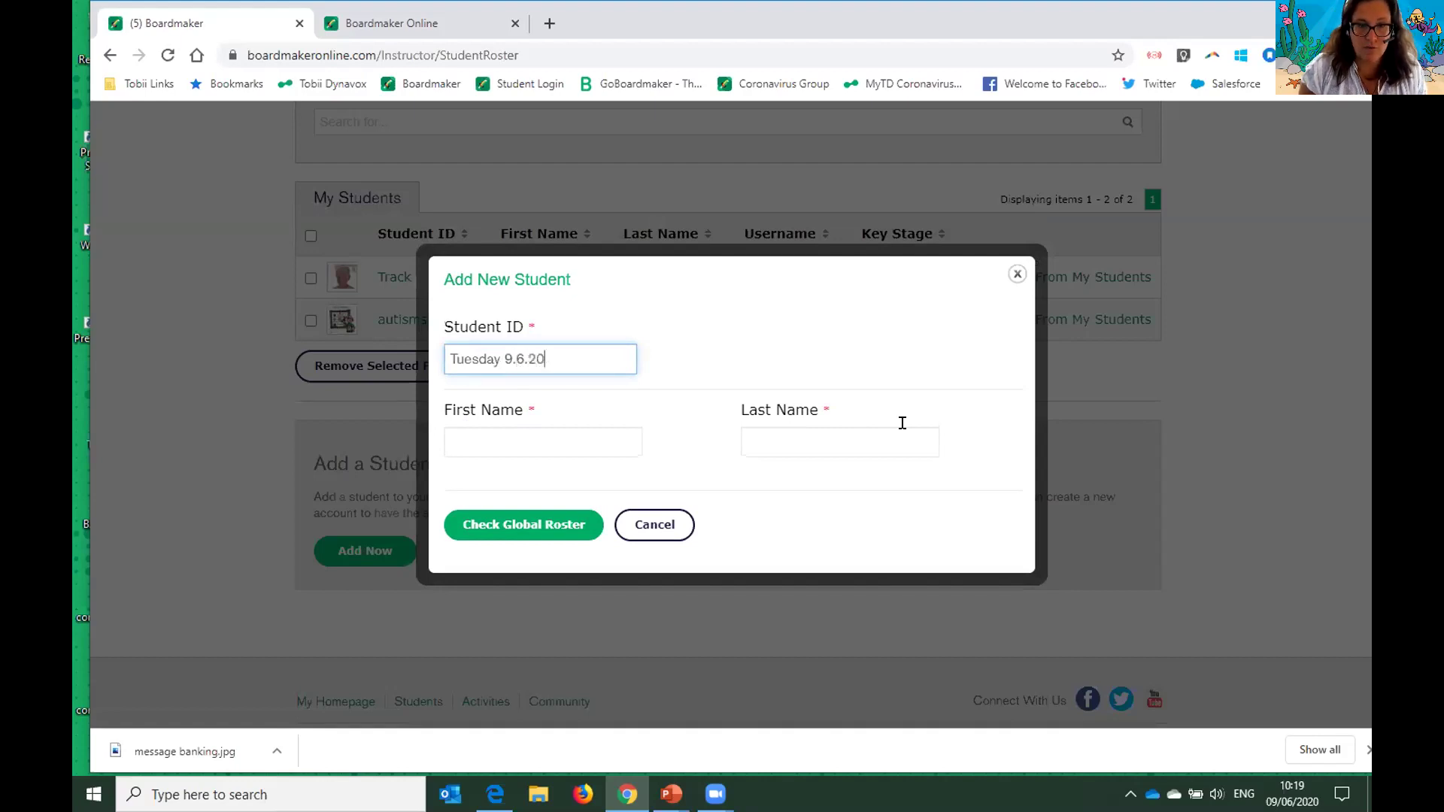
pyautogui.press('Left')
pyautogui.press('Left')
pyautogui.press('Left')
pyautogui.press('BackSpace')
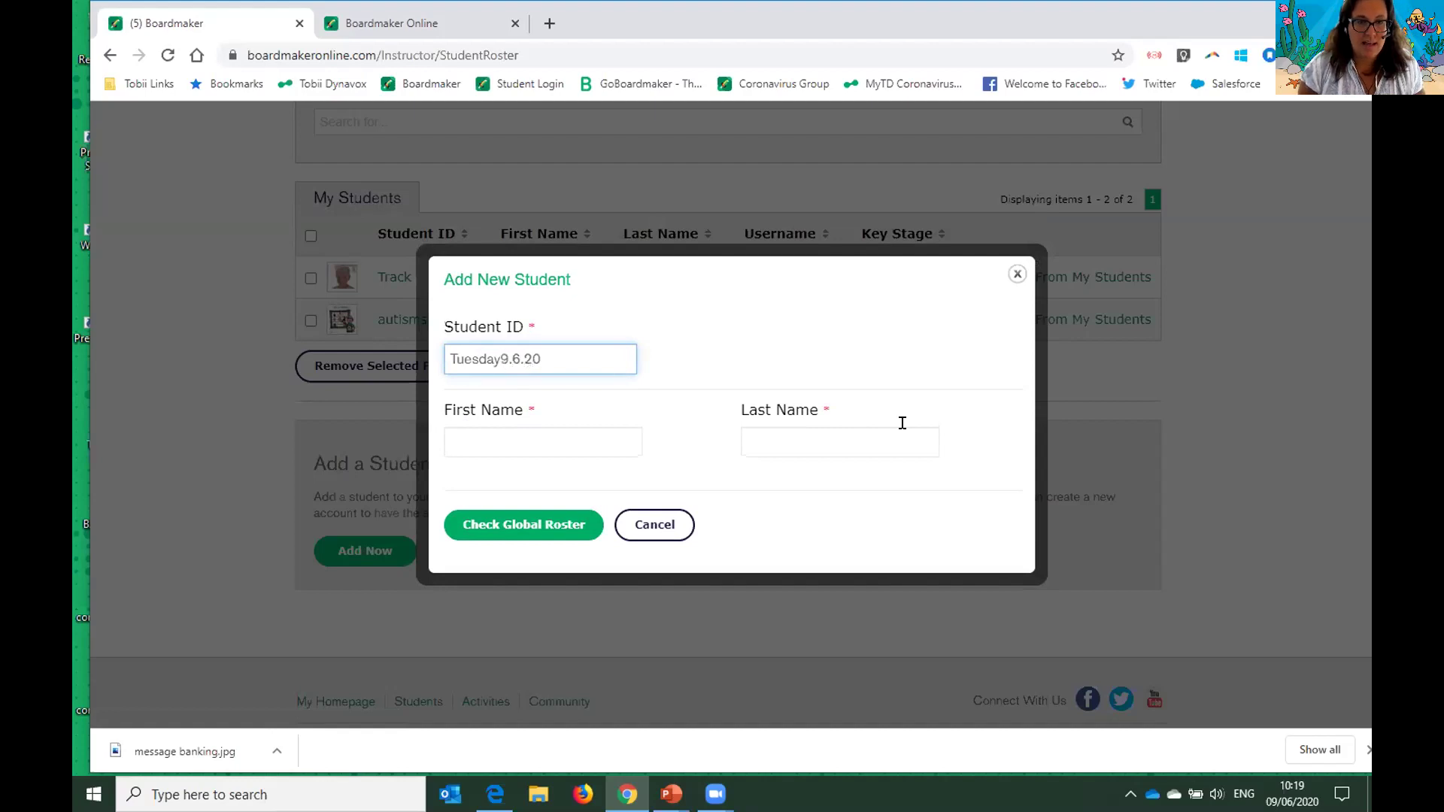
pyautogui.click(551, 447)
pyautogui.write('Tuesday')
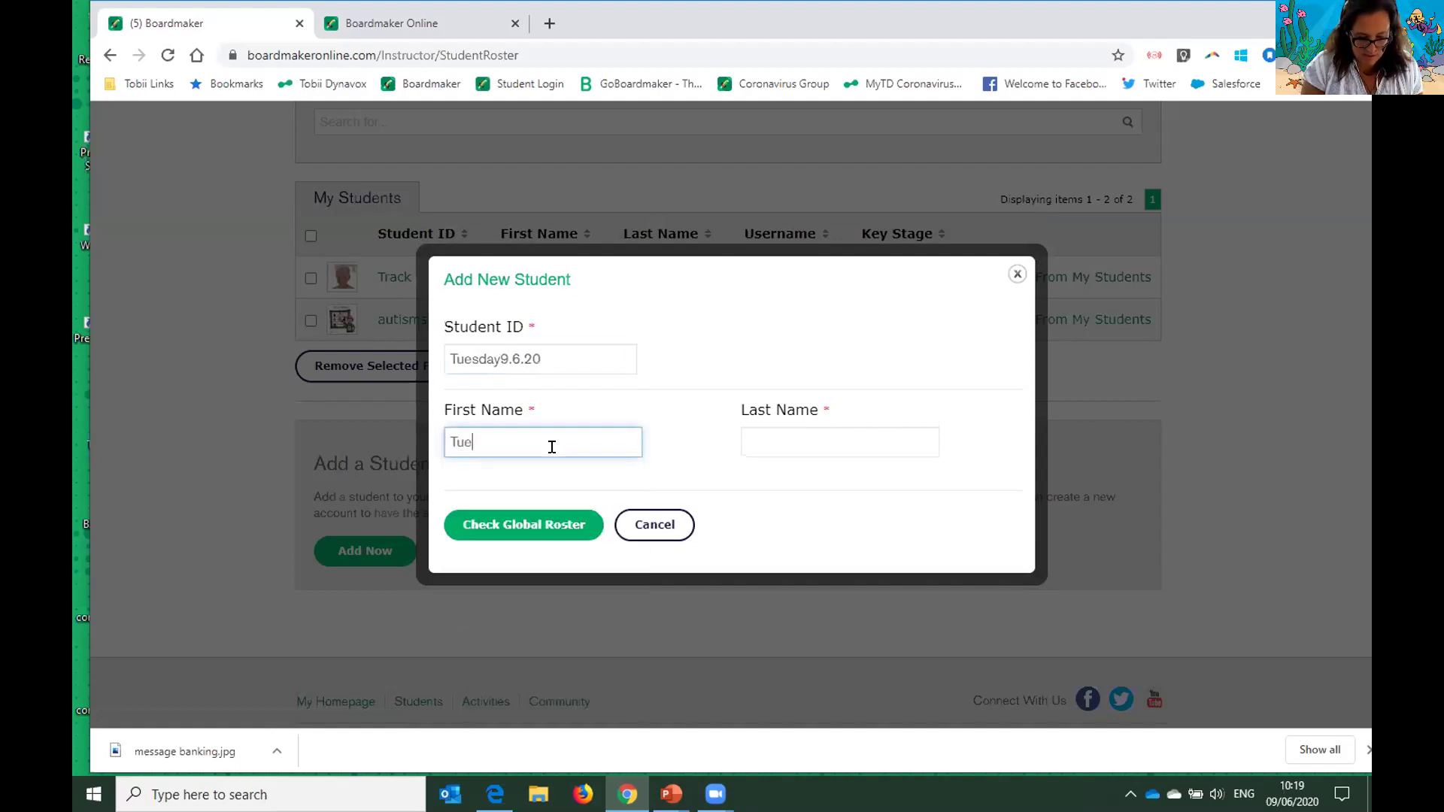
pyautogui.press('Tab')
pyautogui.write('Webina')
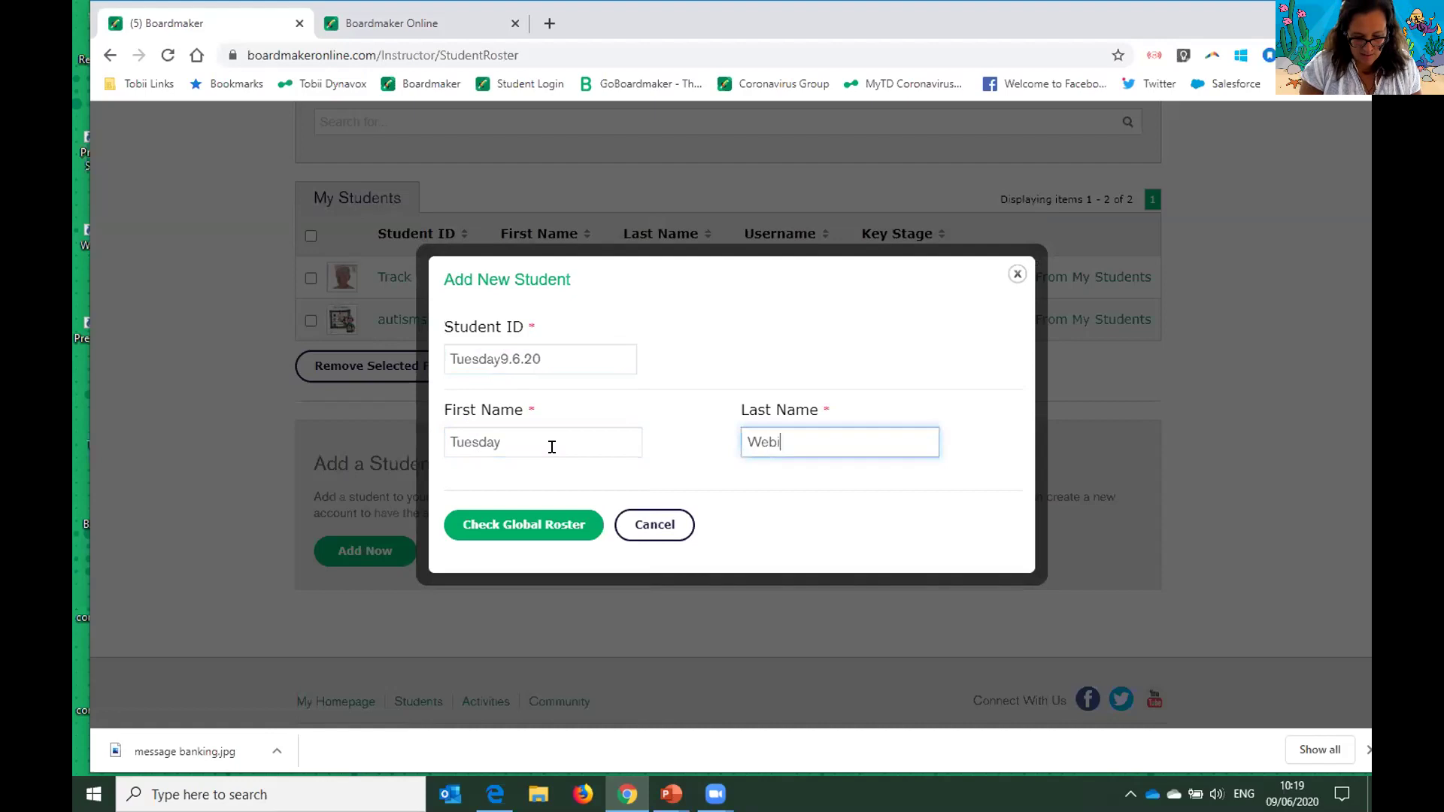
pyautogui.press('BackSpace')
pyautogui.press('BackSpace')
pyautogui.write('nar')
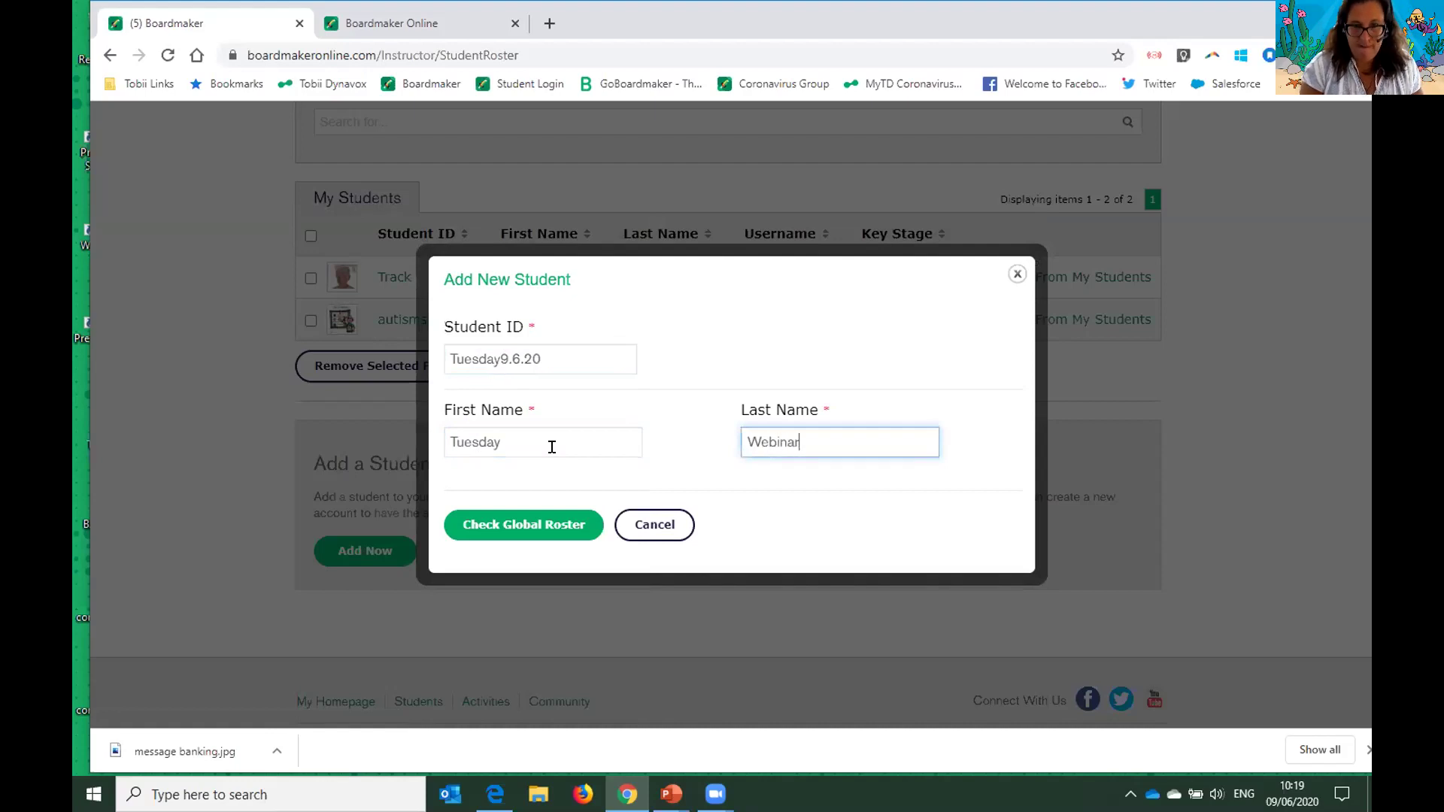
pyautogui.click(516, 529)
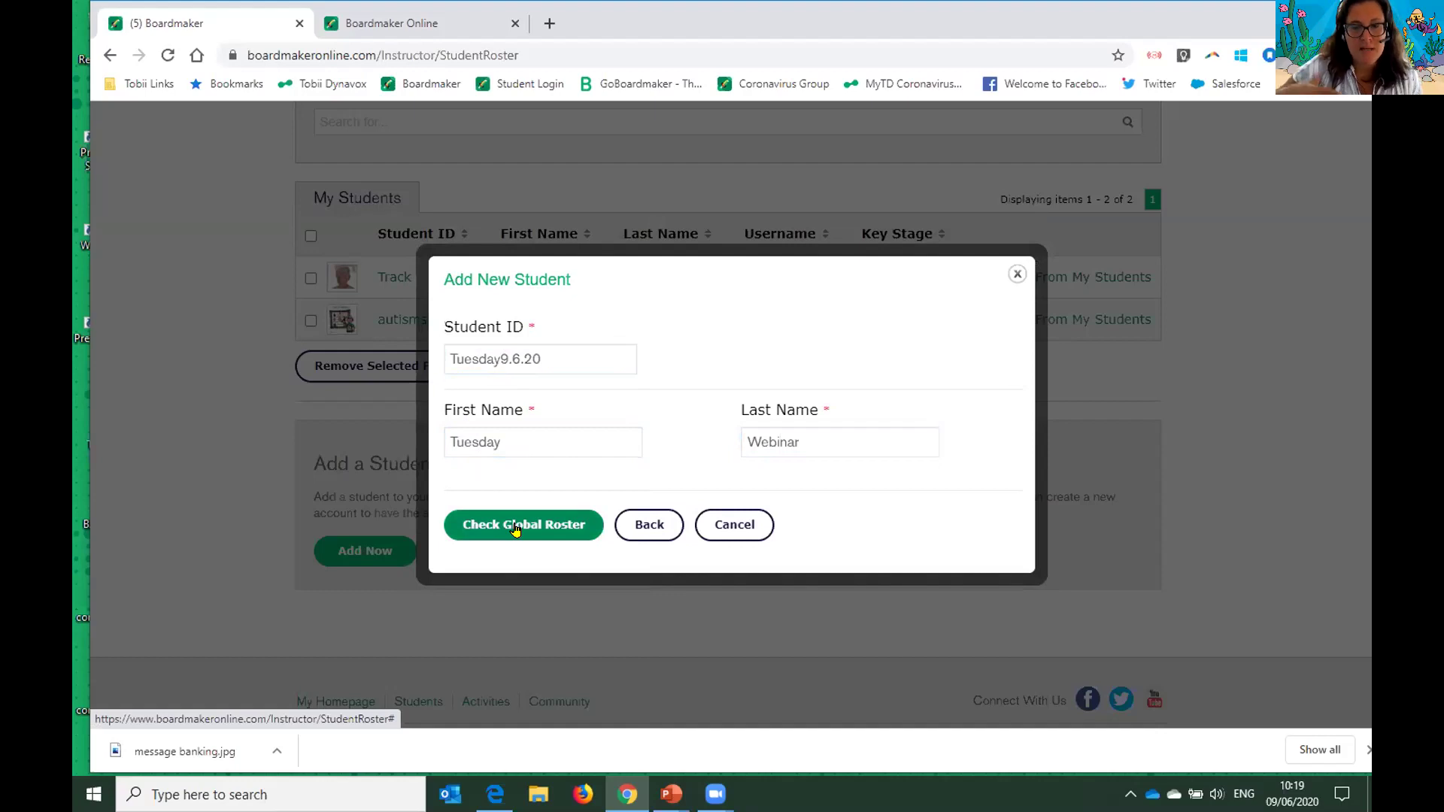
# - In the full profile form, enter a shortened 'Tuesday' username and the student's password
pyautogui.click(516, 530)
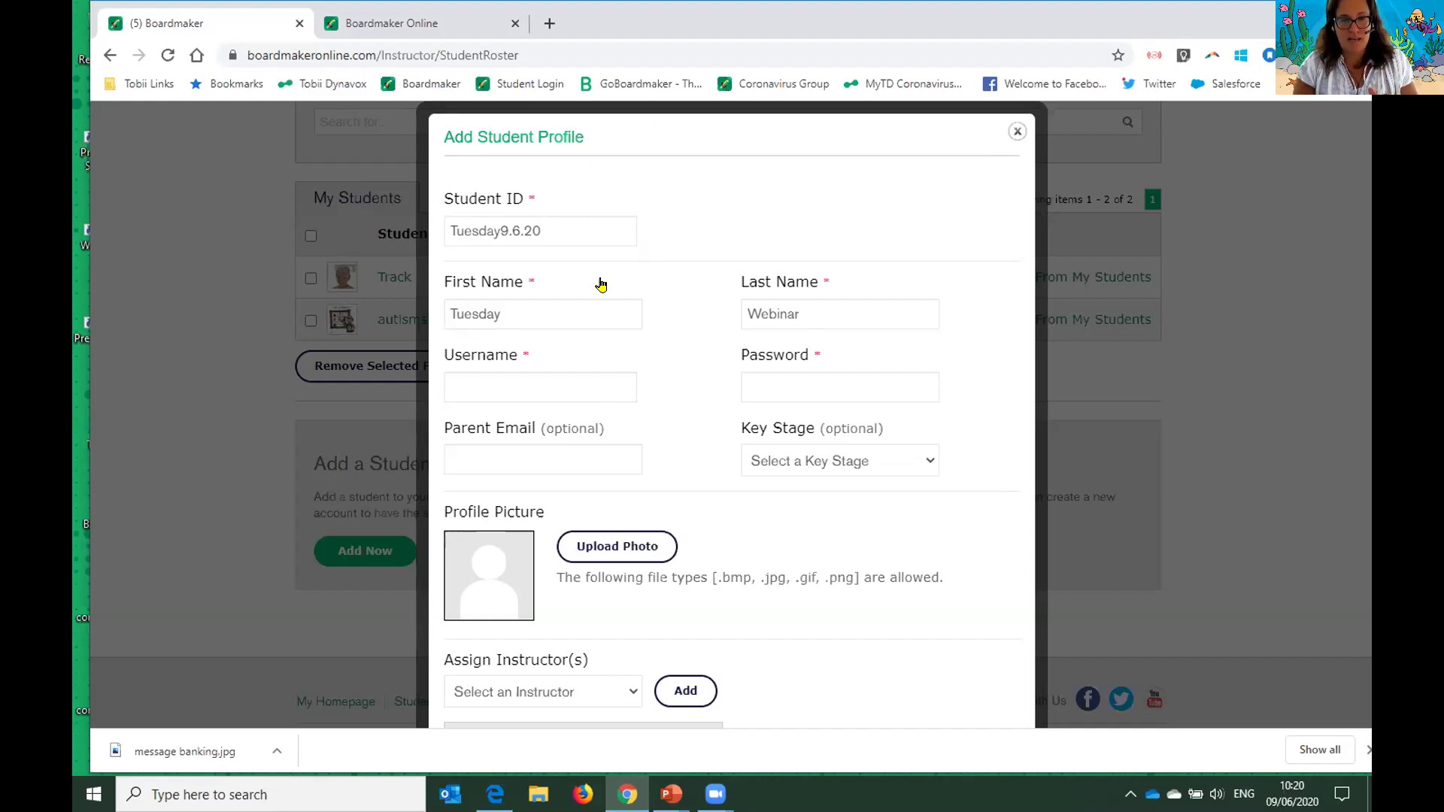
pyautogui.click(582, 374)
pyautogui.write('Tuesday')
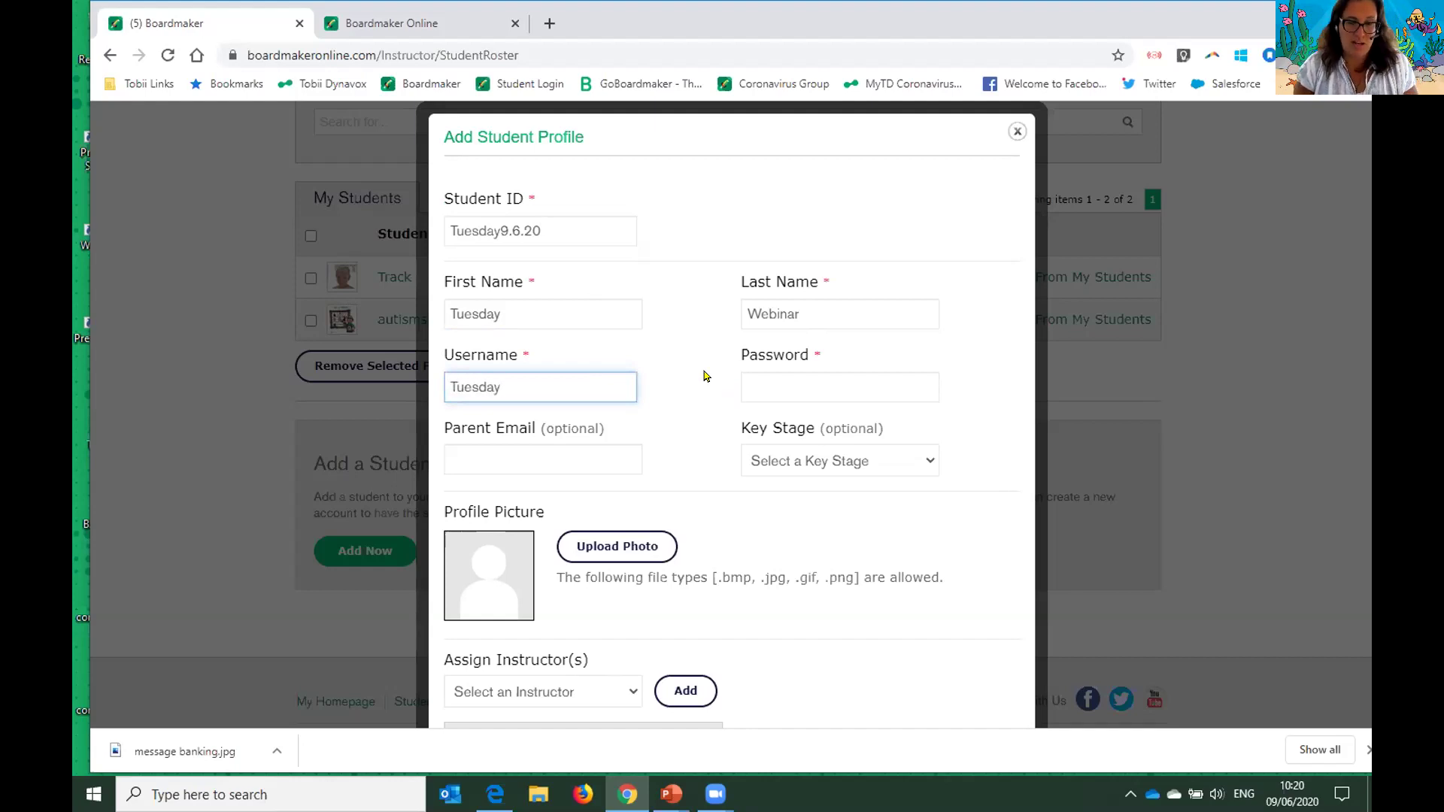
pyautogui.click(774, 384)
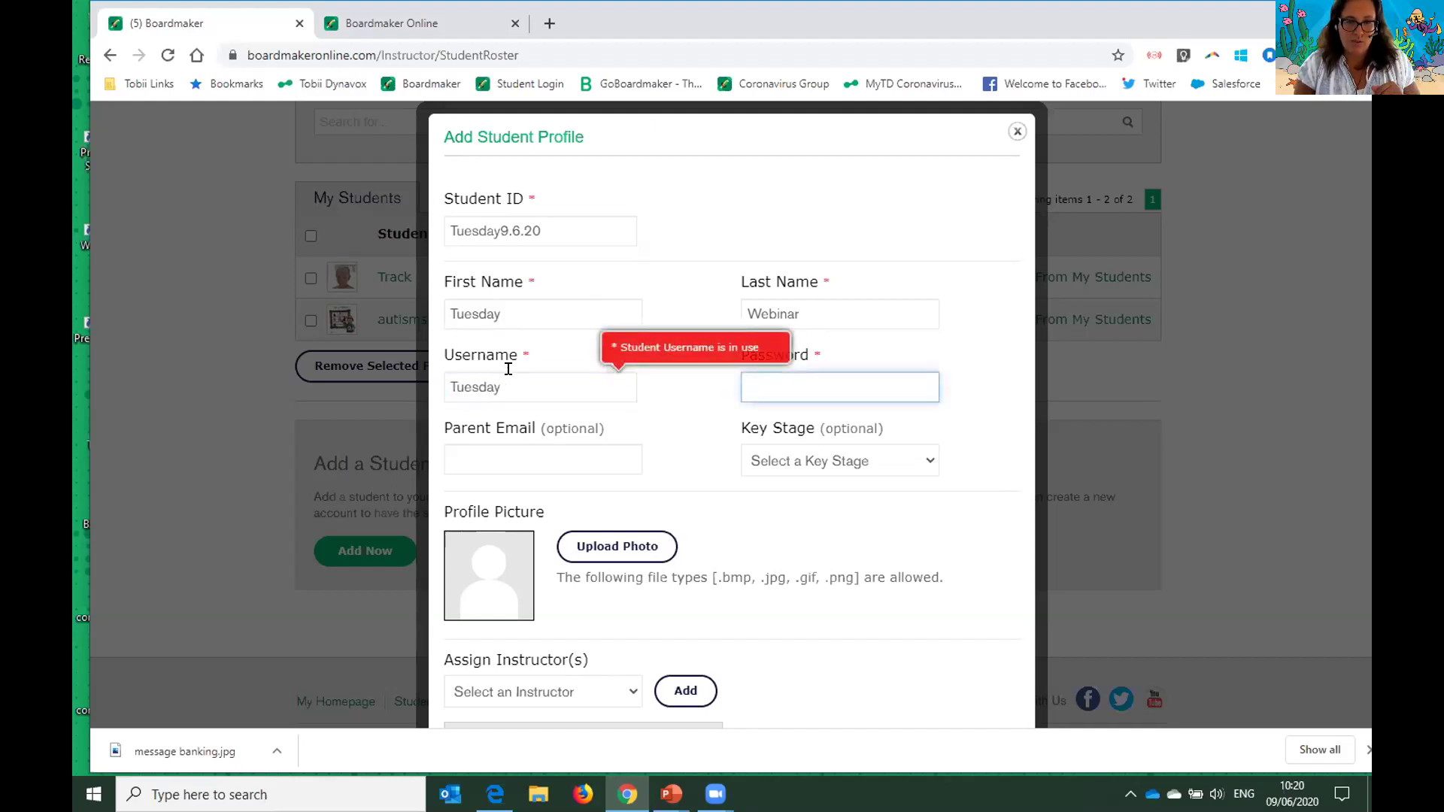
pyautogui.click(596, 387)
pyautogui.press('BackSpace')
pyautogui.press('BackSpace')
pyautogui.press('BackSpace')
pyautogui.click(868, 376)
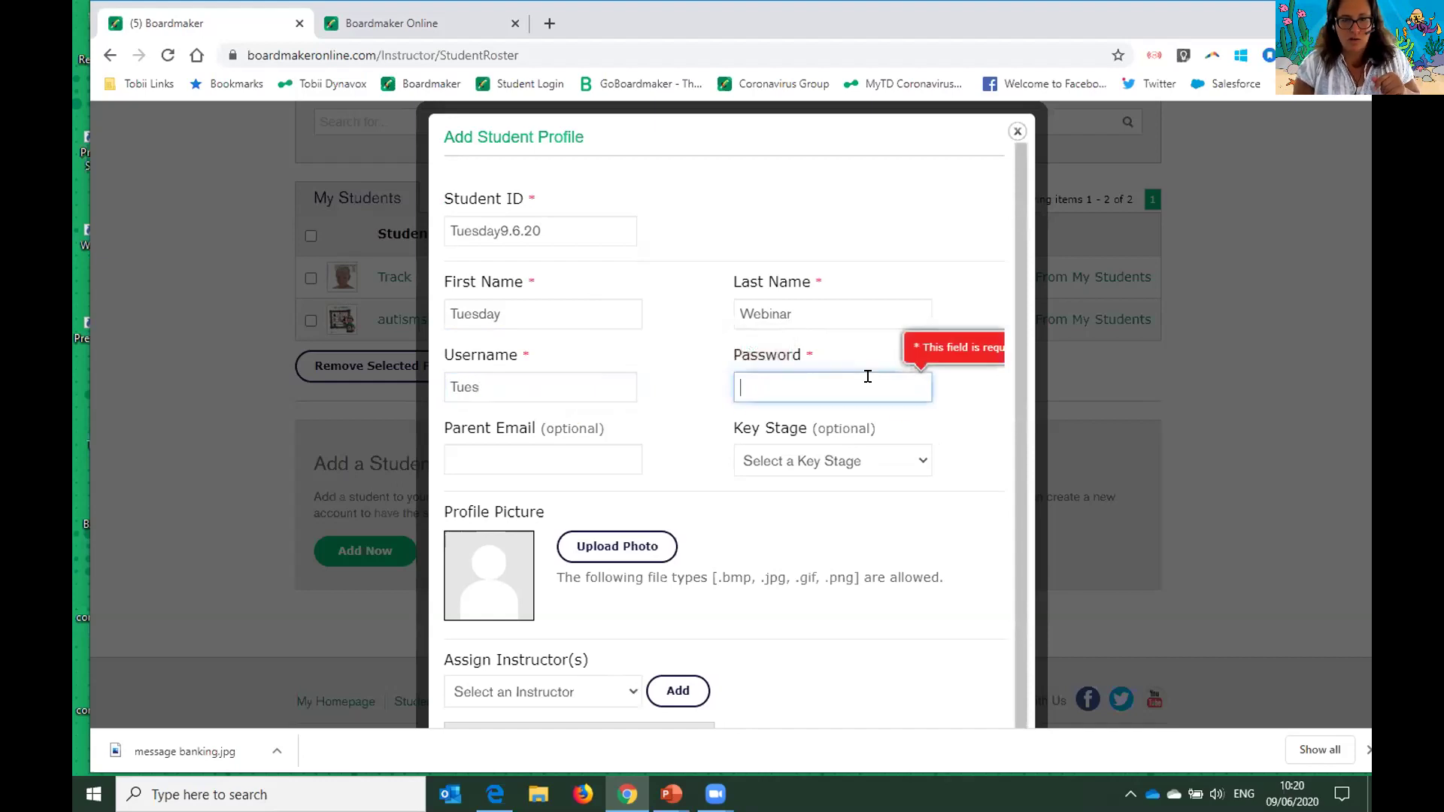
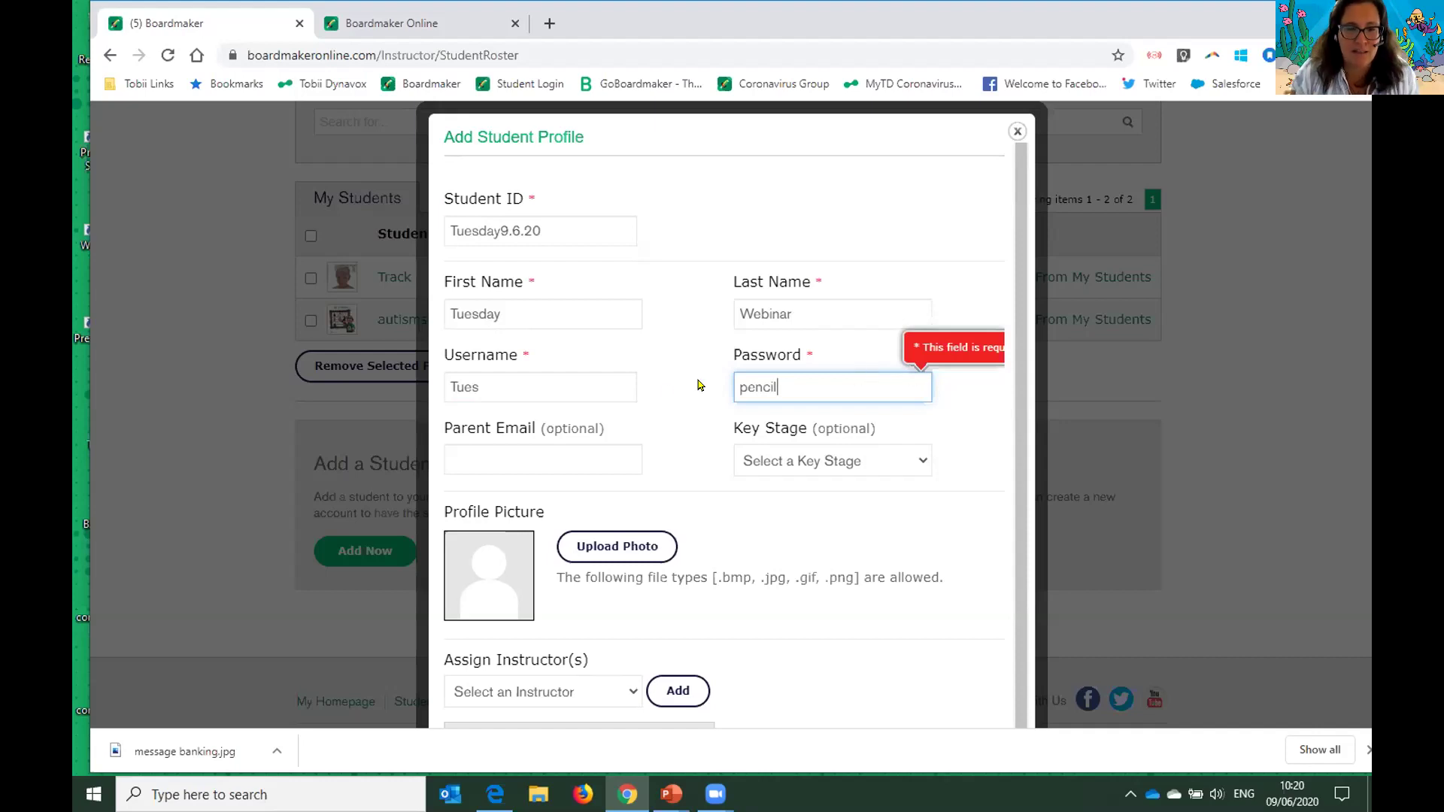
pyautogui.scroll(-1, 658, 399)
pyautogui.scroll(-1, 654, 403)
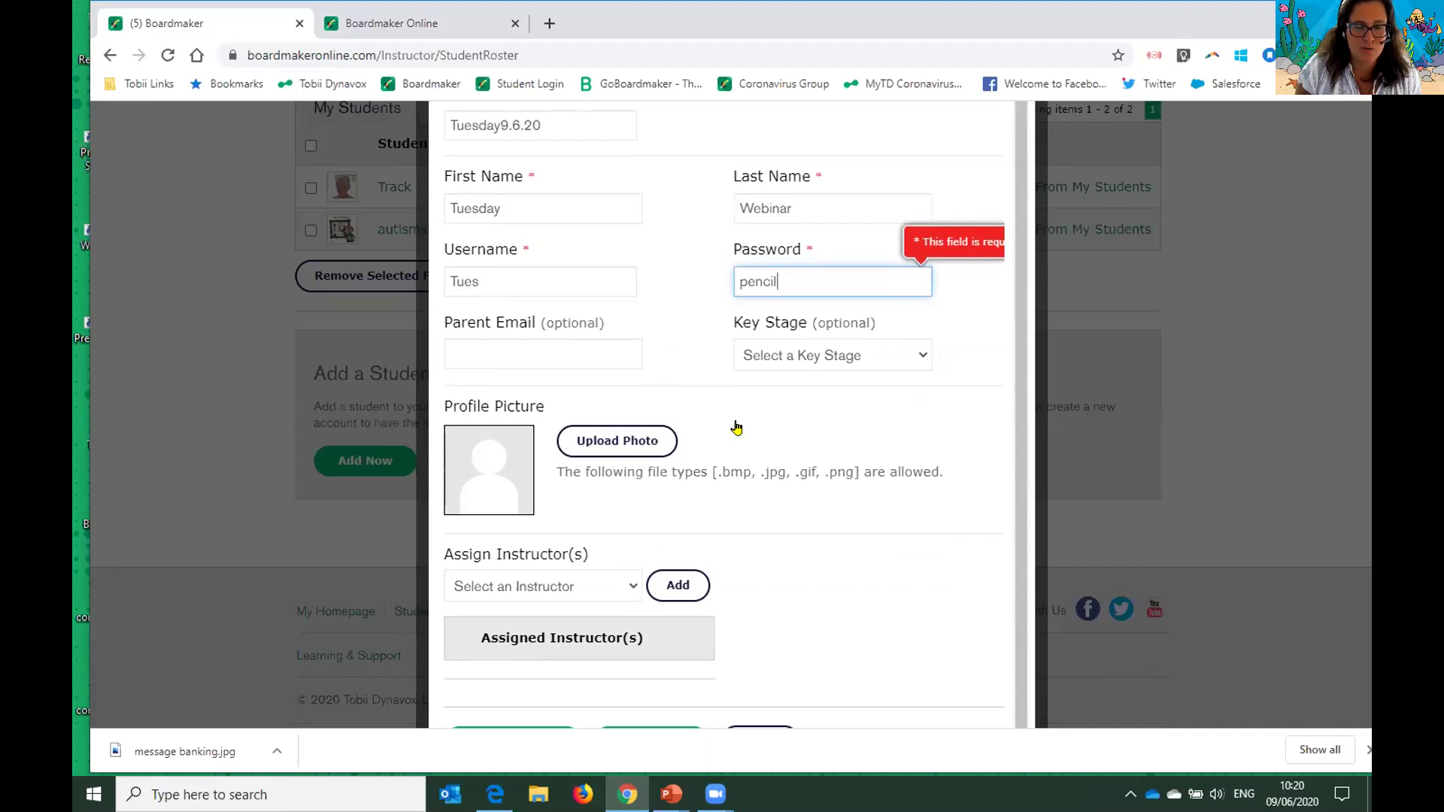
# - Assign three instructors to the new student from the Assign Instructor(s) list
pyautogui.scroll(-1, 811, 486)
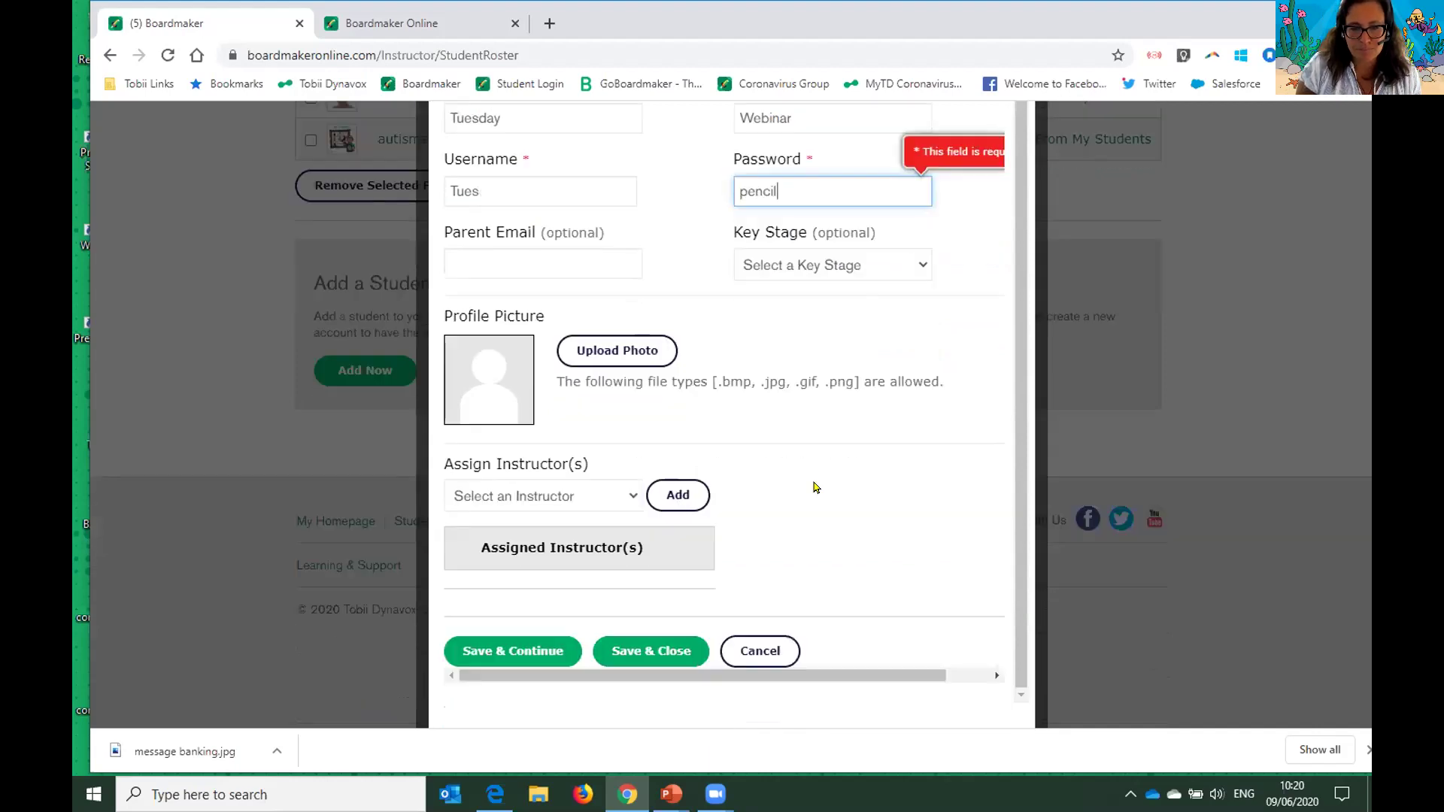
pyautogui.click(622, 495)
pyautogui.moveTo(630, 418); pyautogui.dragTo(631, 447)
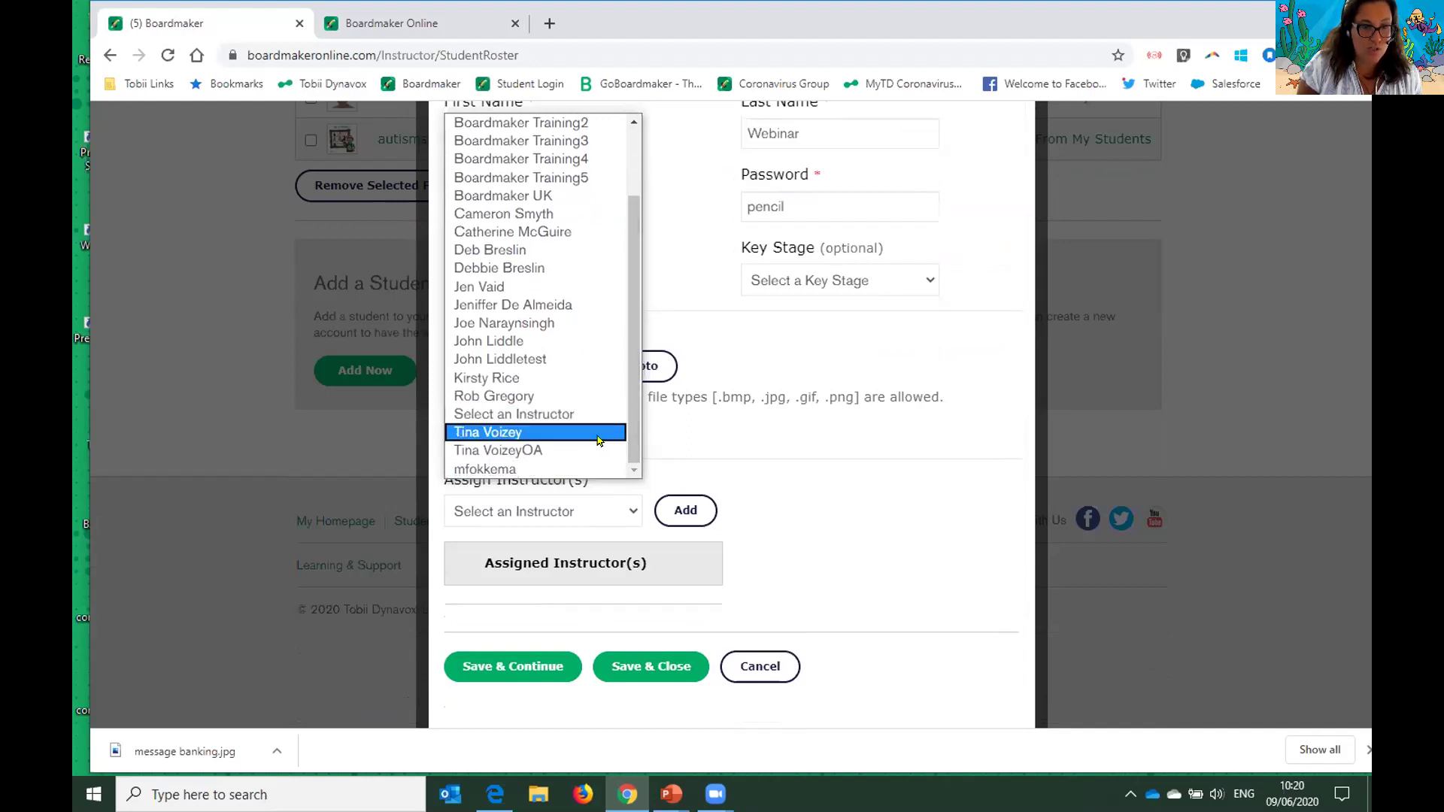
pyautogui.click(599, 434)
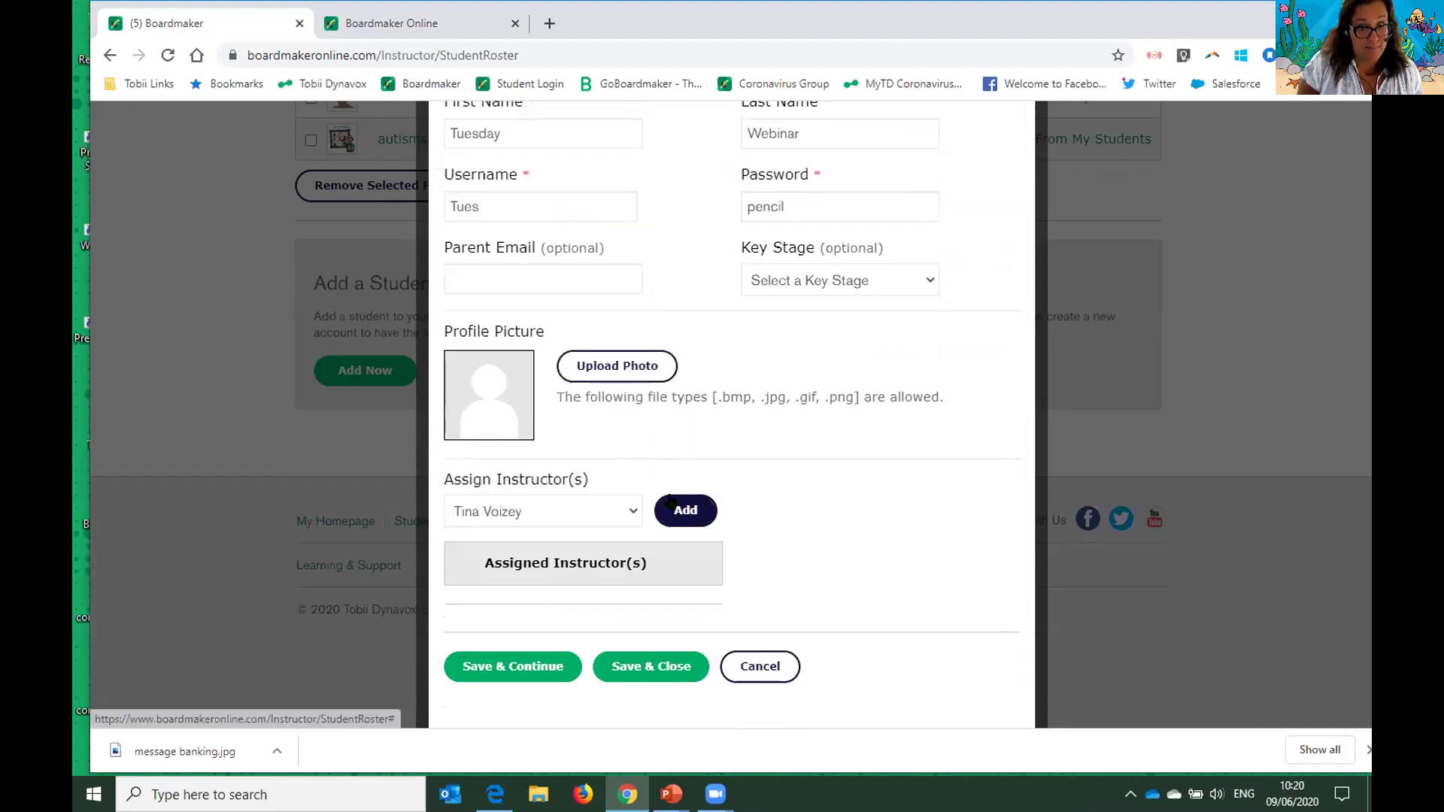
pyautogui.click(677, 511)
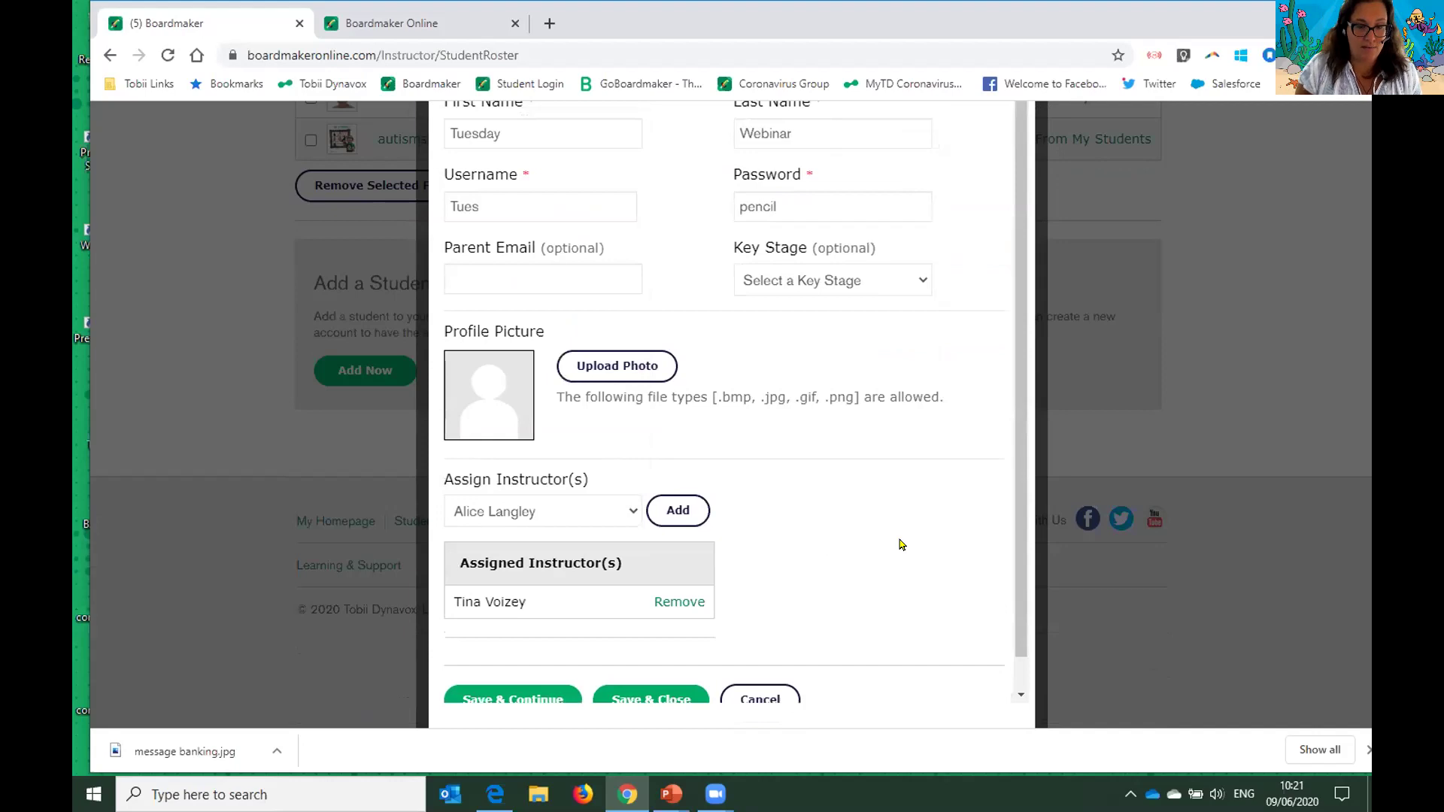
pyautogui.scroll(-1, 899, 542)
pyautogui.click(630, 481)
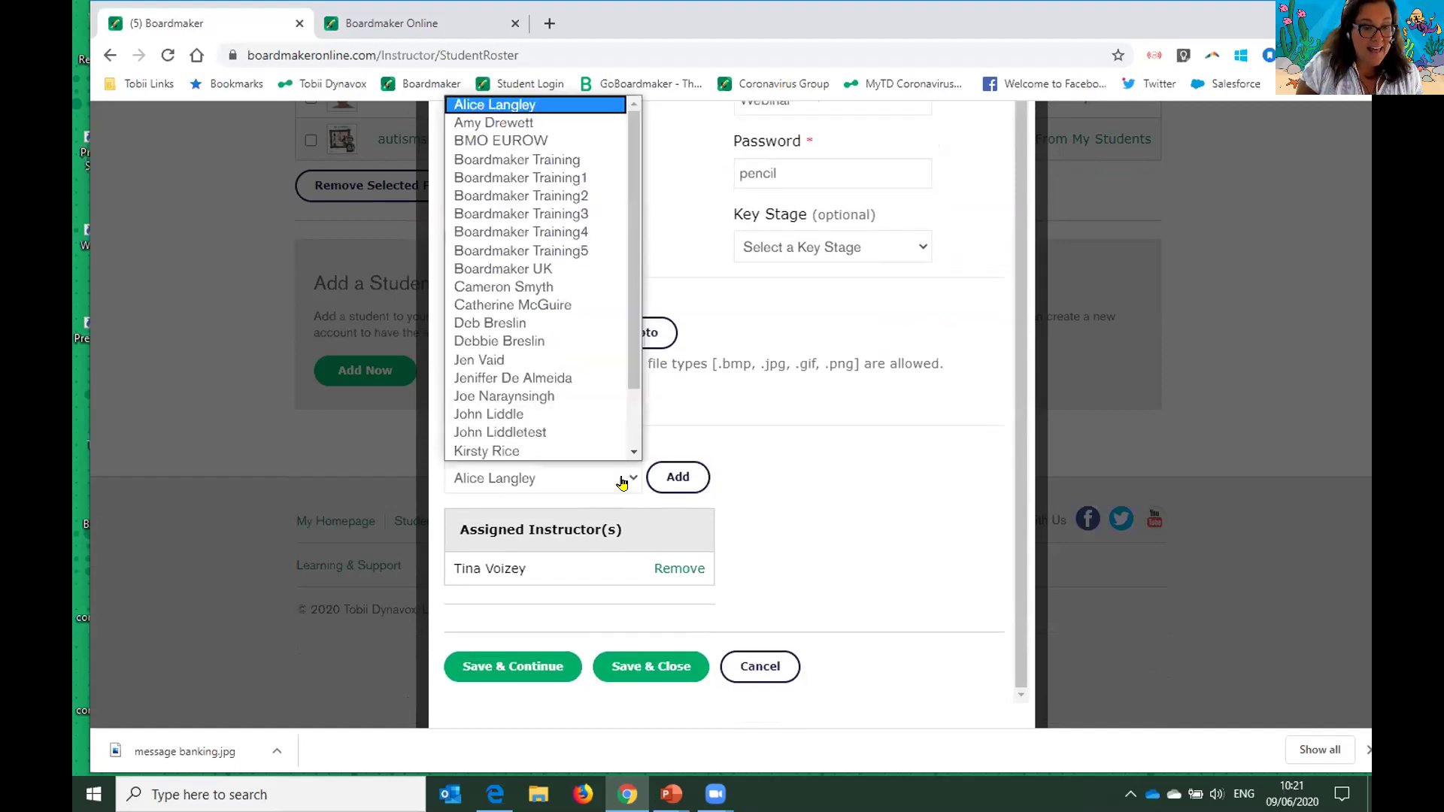
pyautogui.click(622, 484)
pyautogui.click(671, 484)
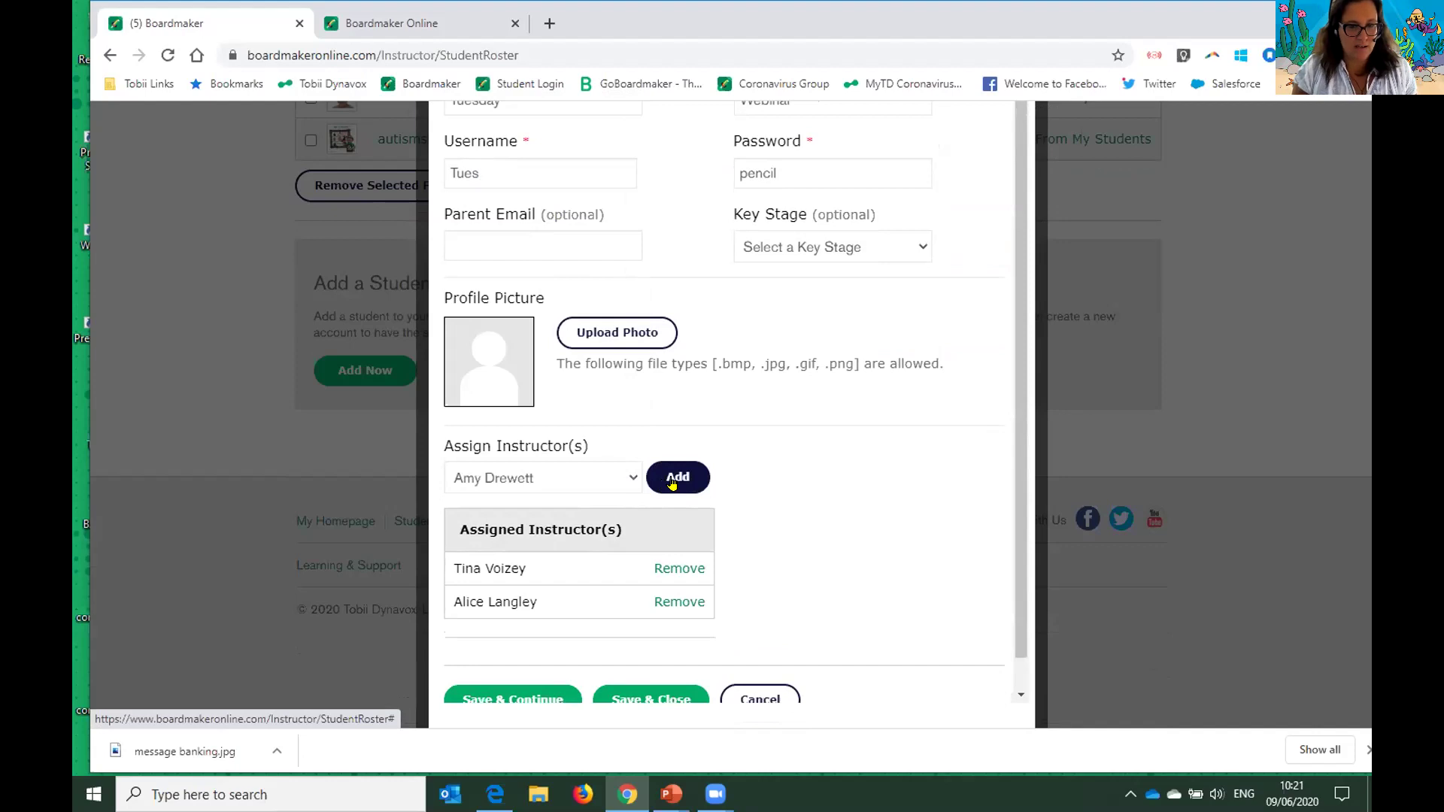
pyautogui.click(590, 470)
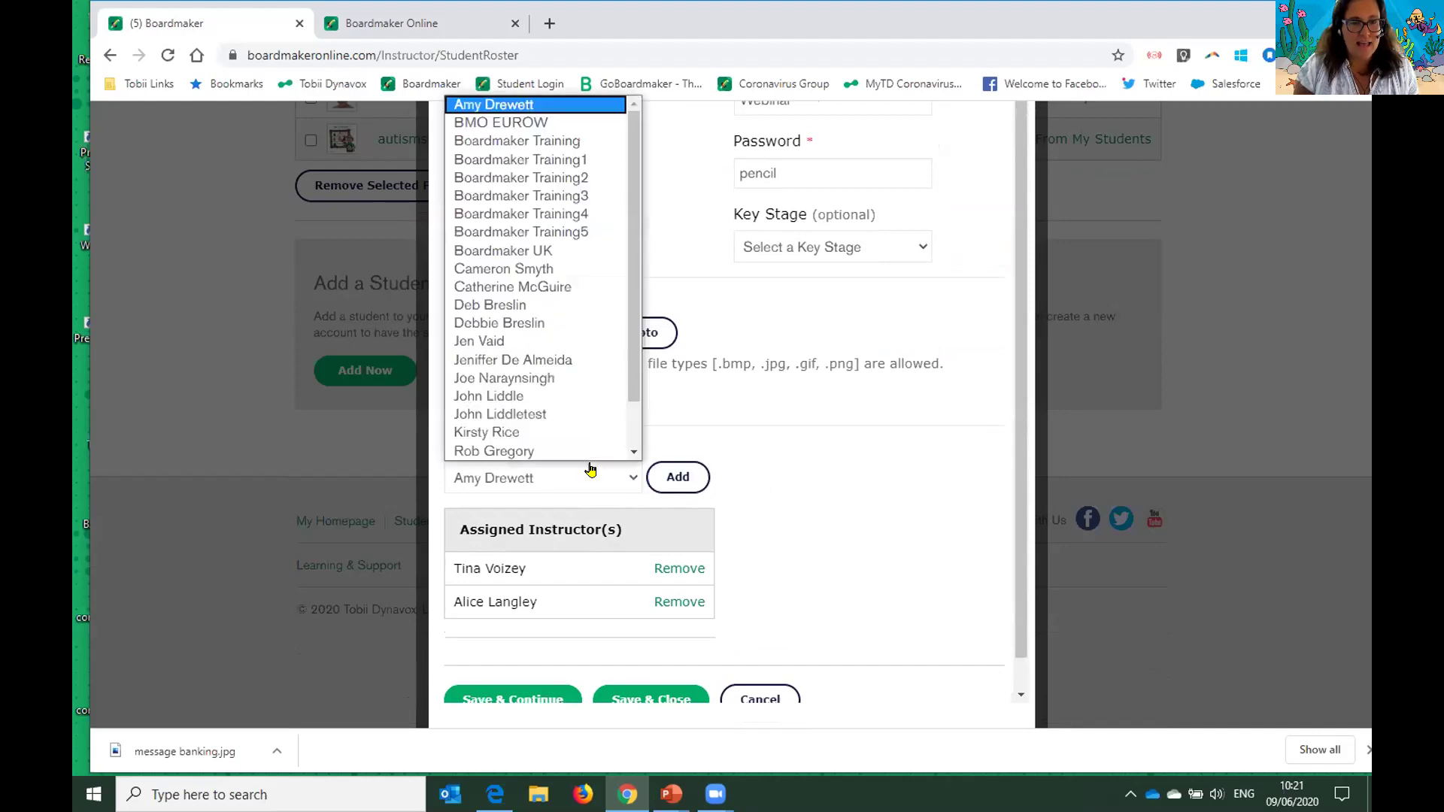
pyautogui.scroll(-1, 609, 376)
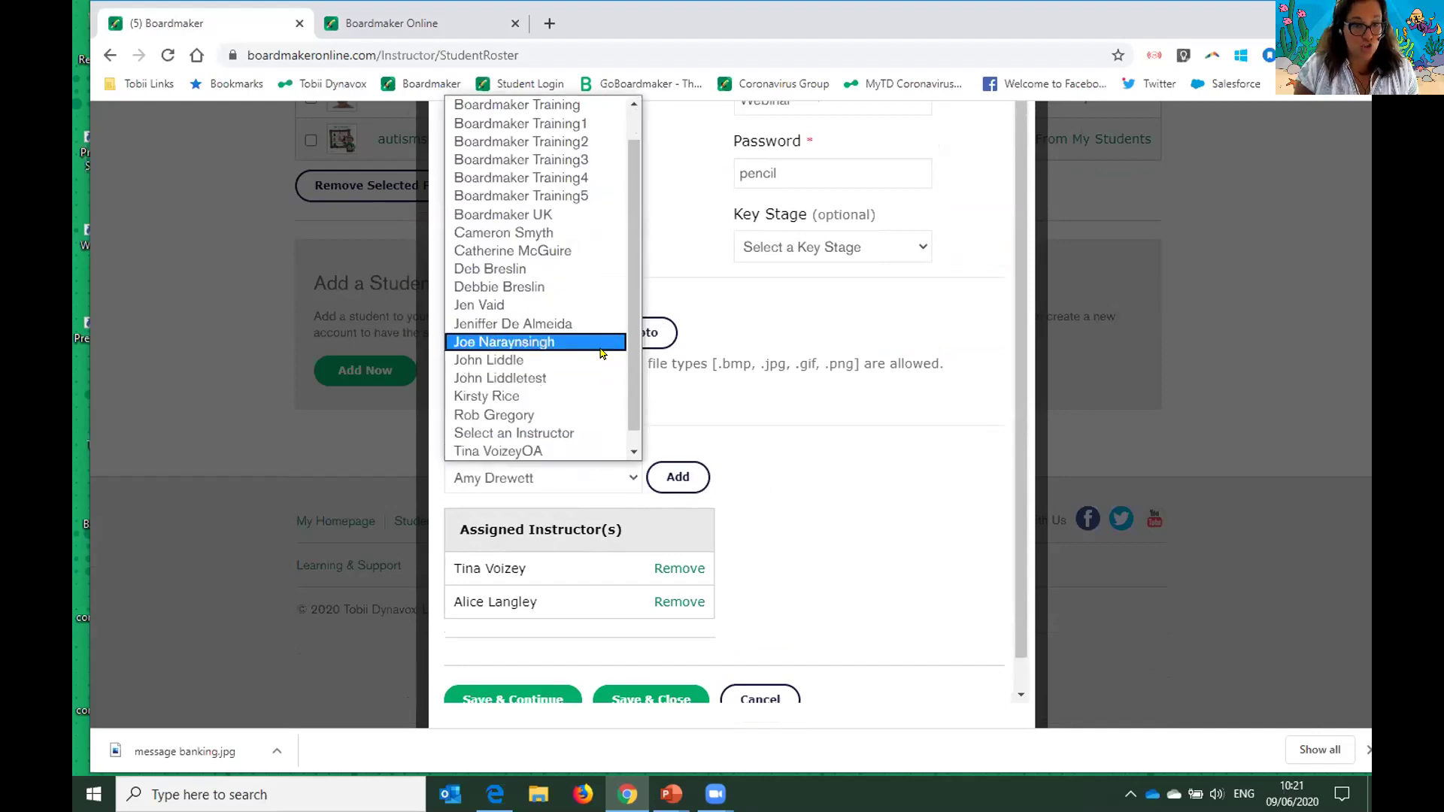
pyautogui.click(594, 361)
pyautogui.click(677, 477)
# - Append 9.6.20 to the already-taken username and Save & Close the profile
pyautogui.scroll(-1, 877, 508)
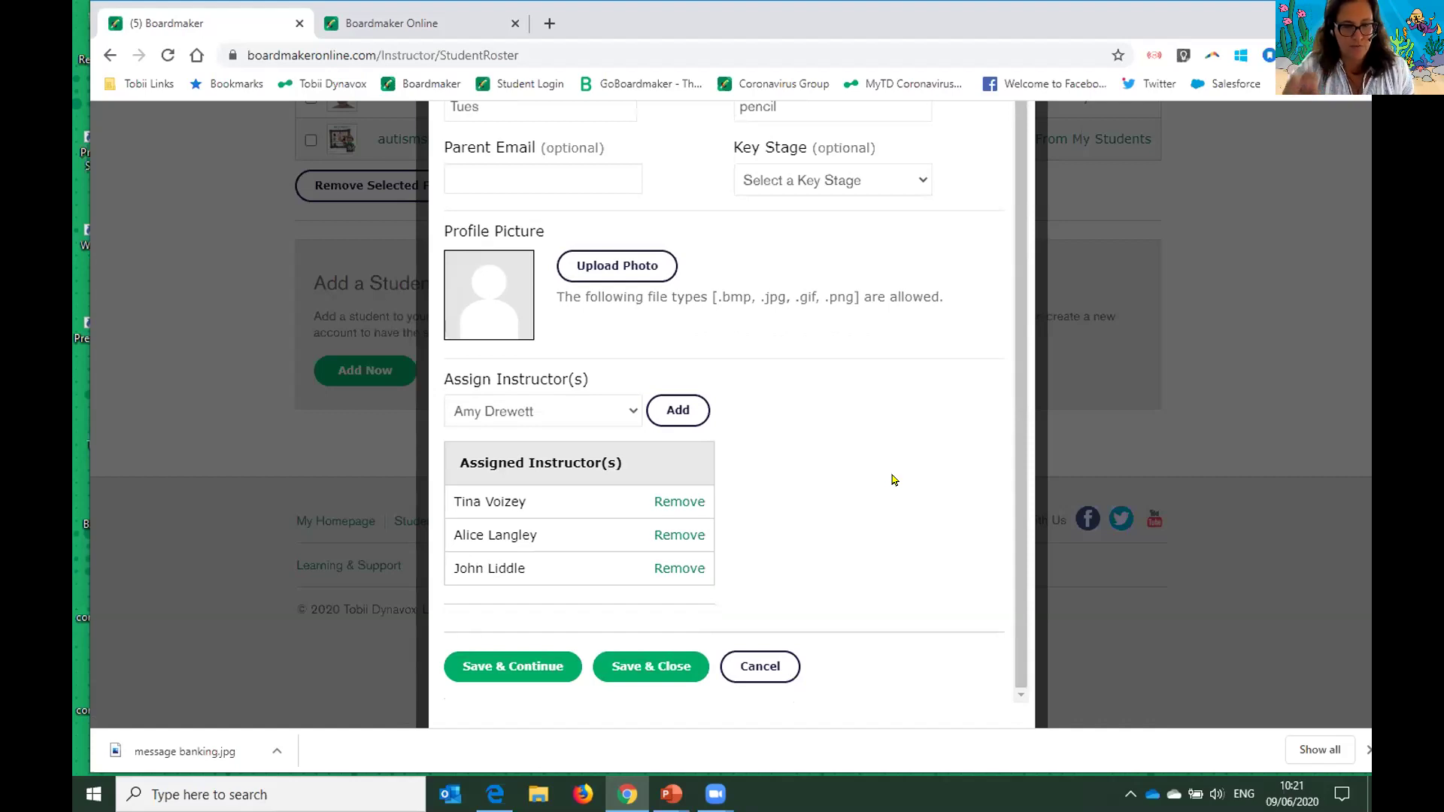
pyautogui.scroll(-1, 894, 479)
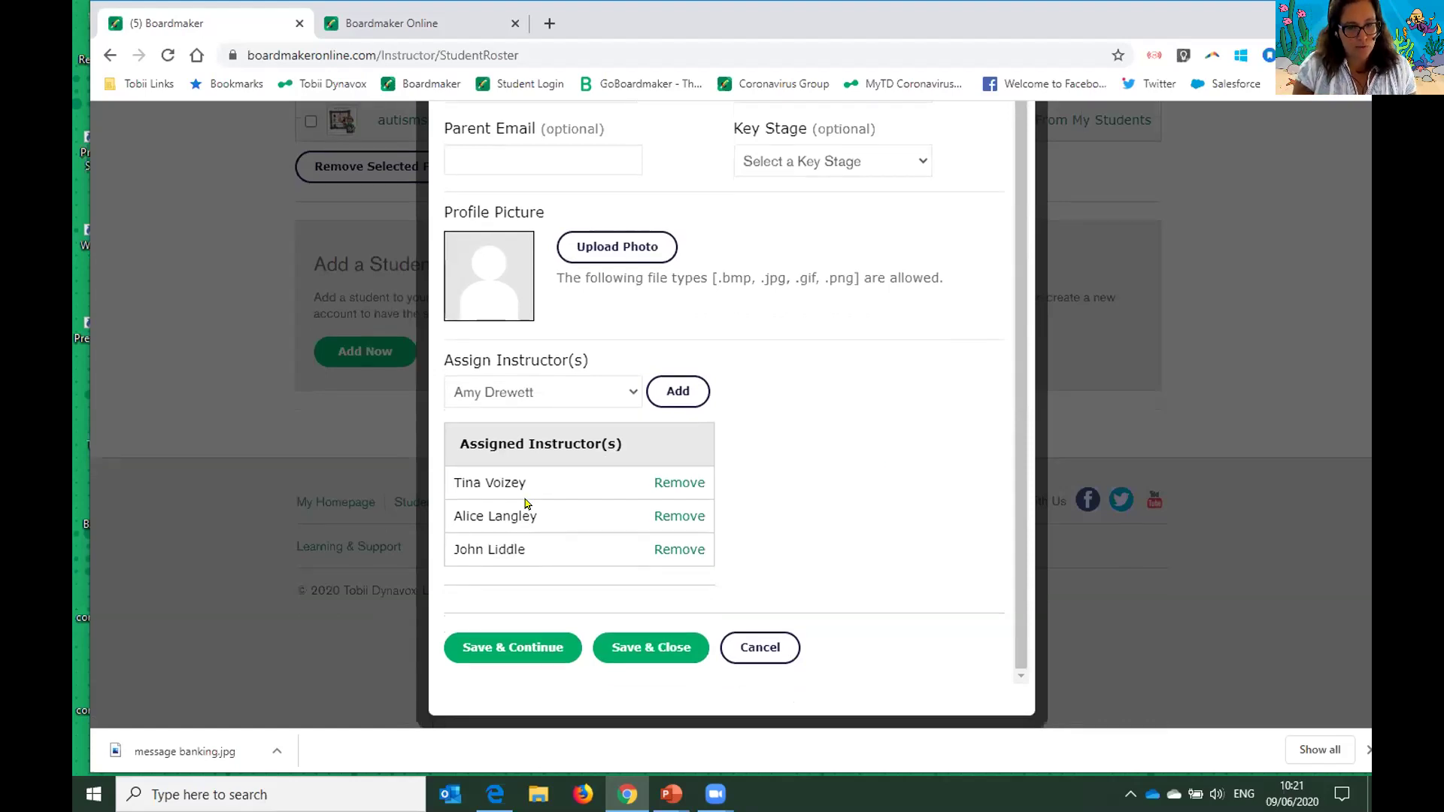
pyautogui.click(669, 627)
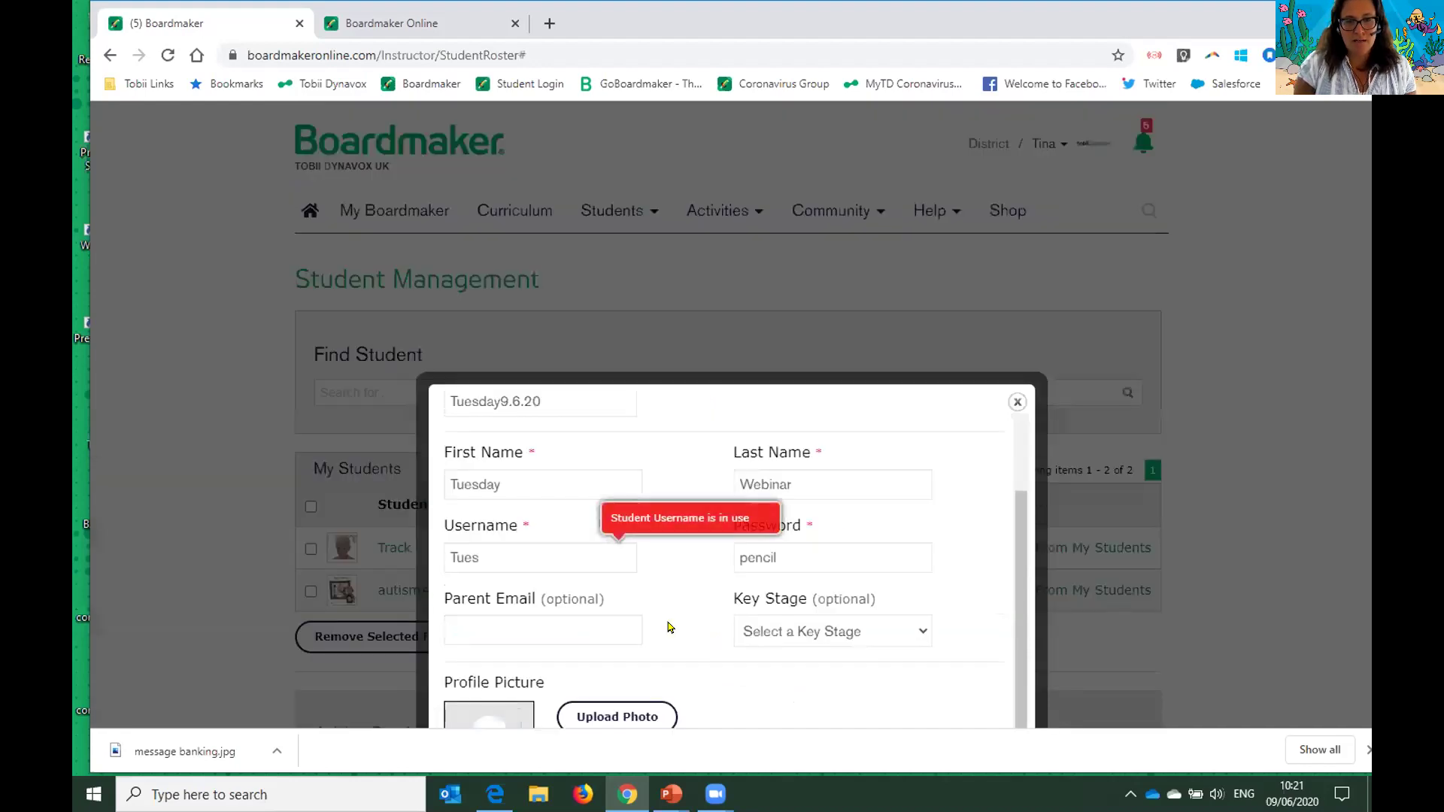
pyautogui.click(550, 558)
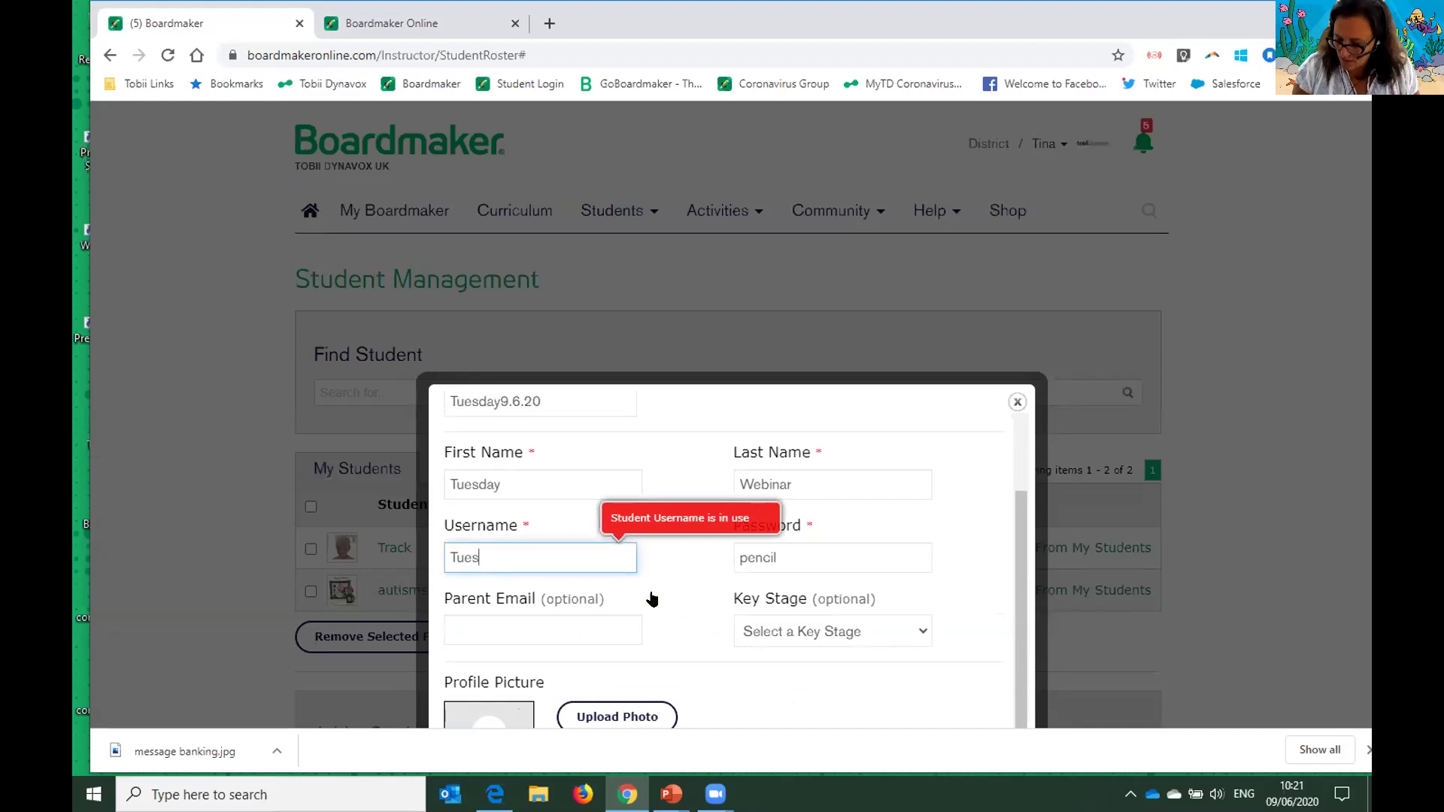
pyautogui.write('9.6.20')
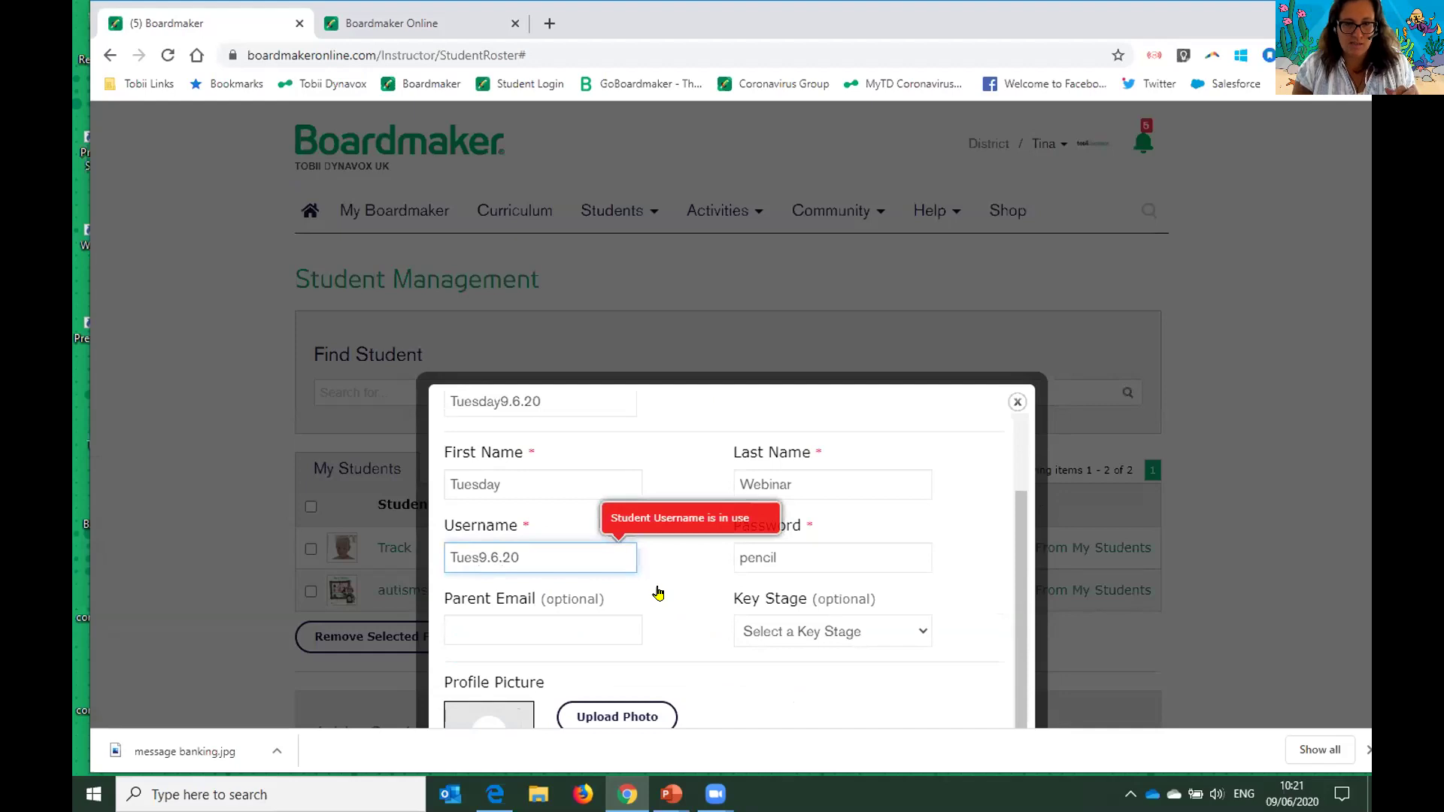
pyautogui.scroll(-1, 571, 511)
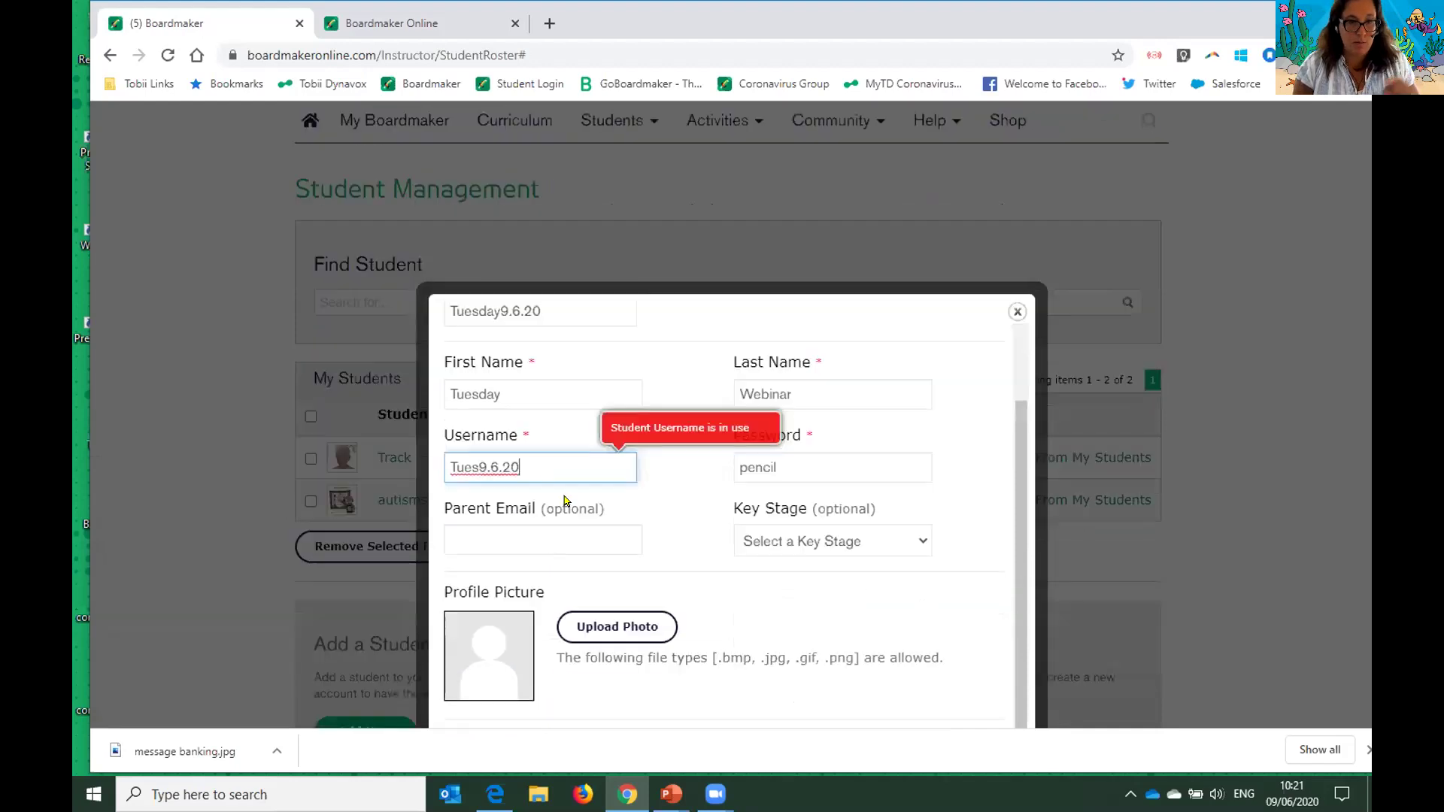
pyautogui.scroll(-5, 636, 510)
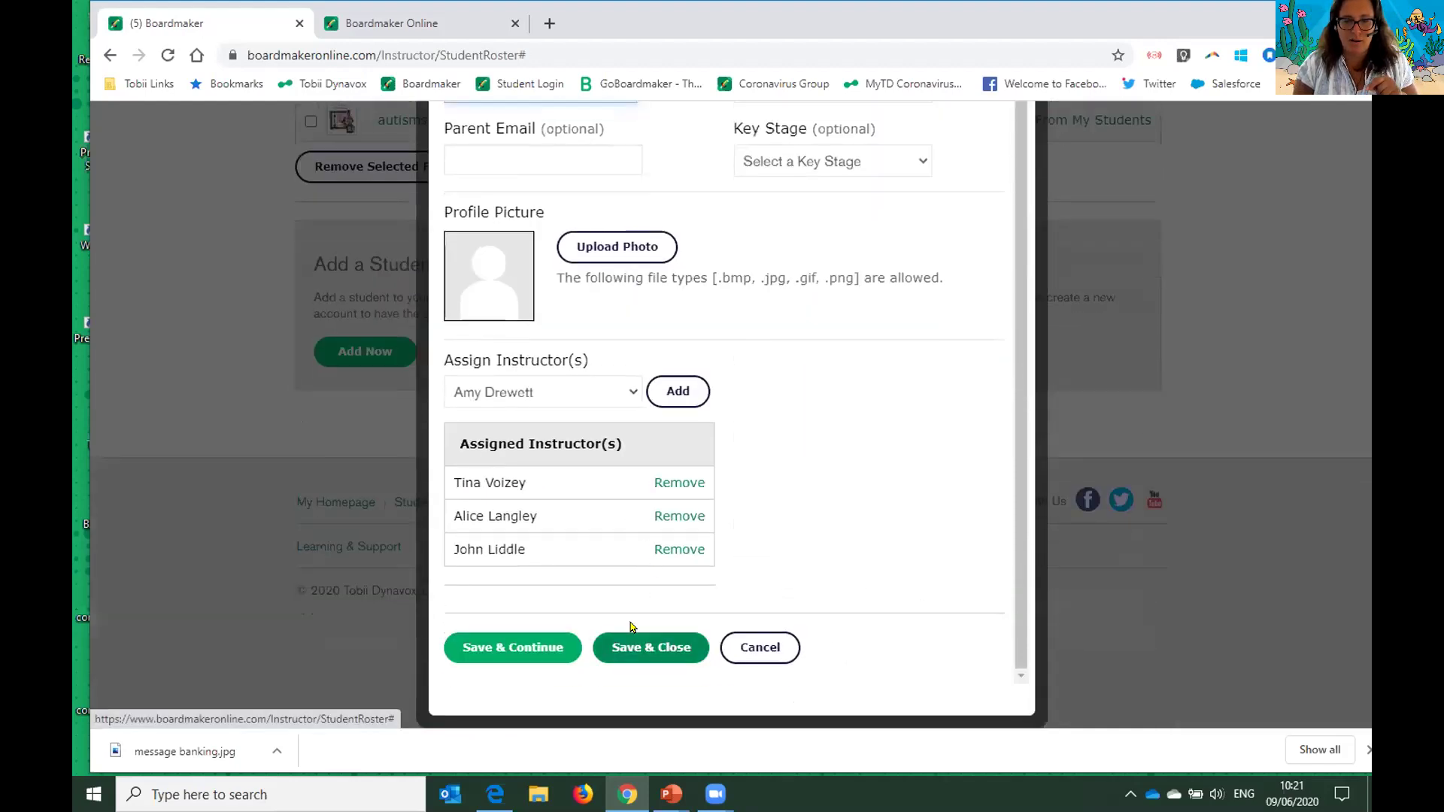
pyautogui.click(632, 640)
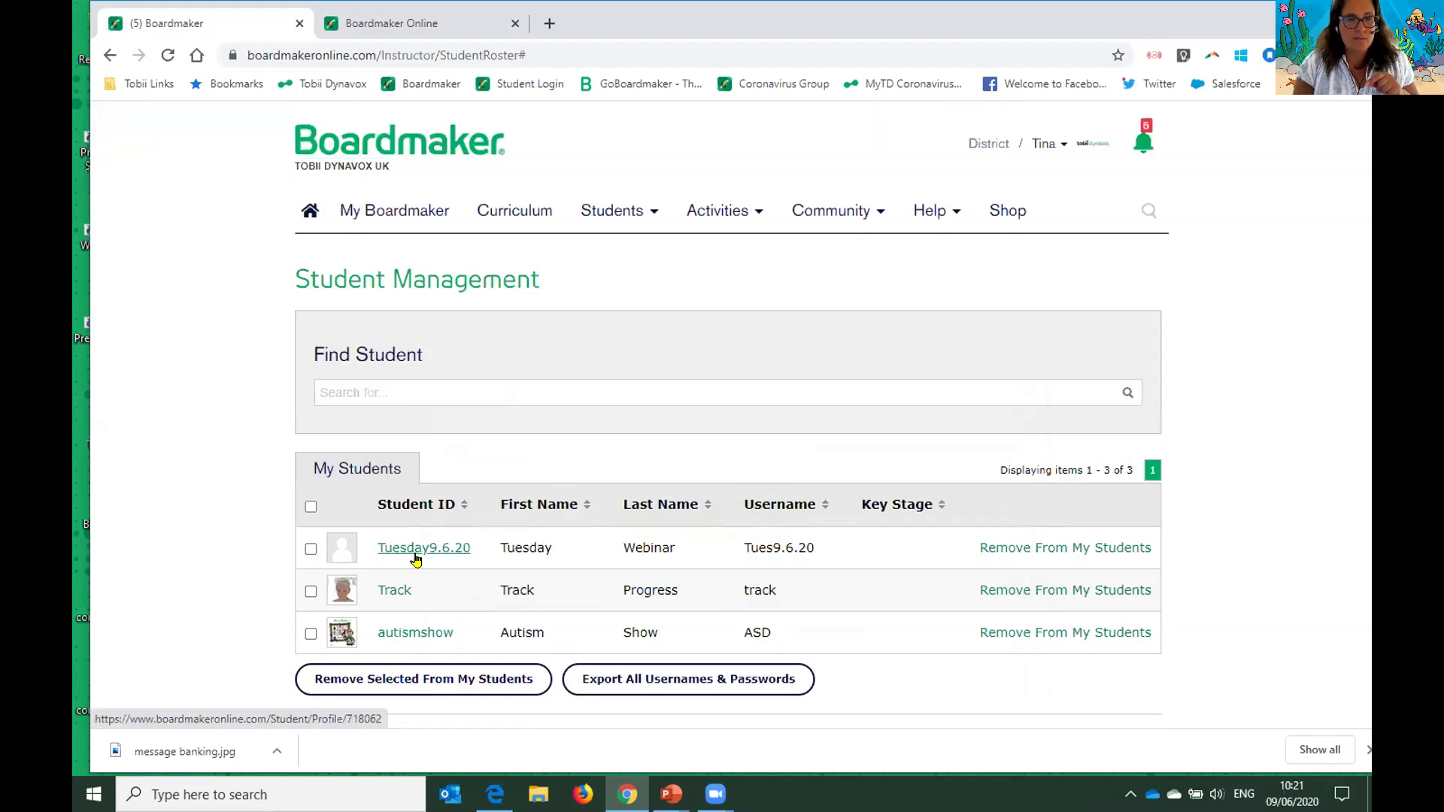
# - From My Boardmaker, assign the visual scene activity to Tuesday Webinar and a second student
pyautogui.click(397, 216)
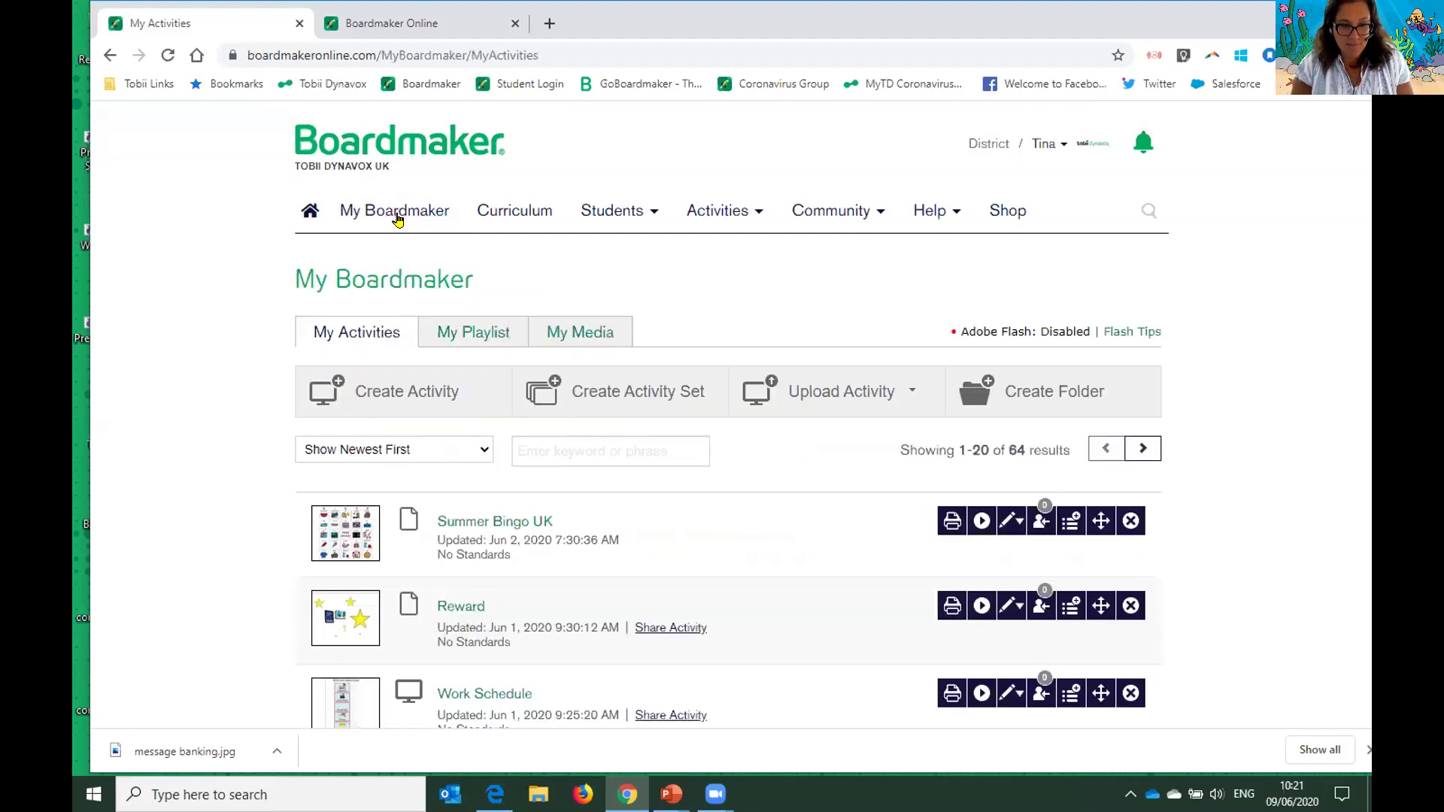
pyautogui.scroll(-1, 598, 407)
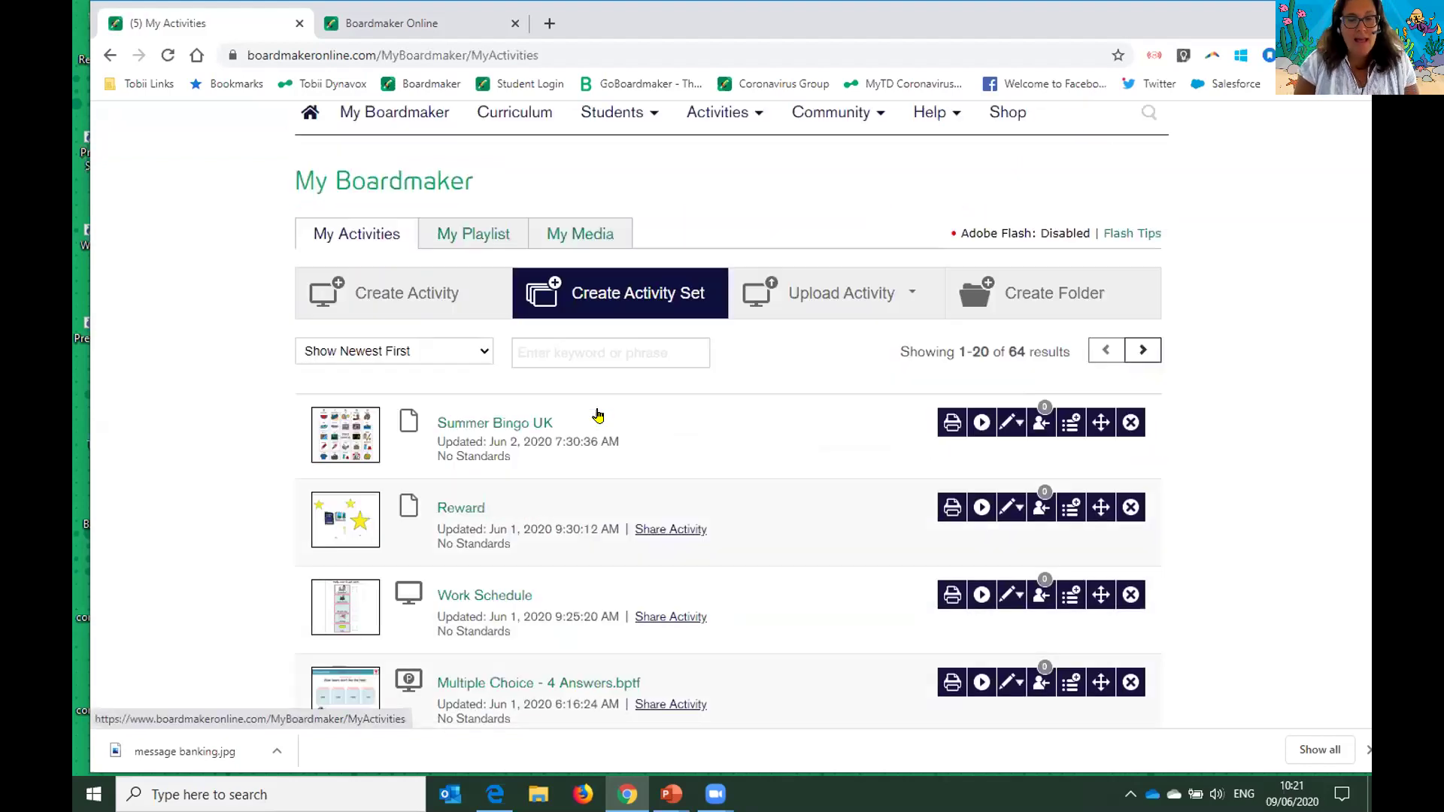
pyautogui.scroll(-1, 598, 416)
pyautogui.scroll(-5, 510, 554)
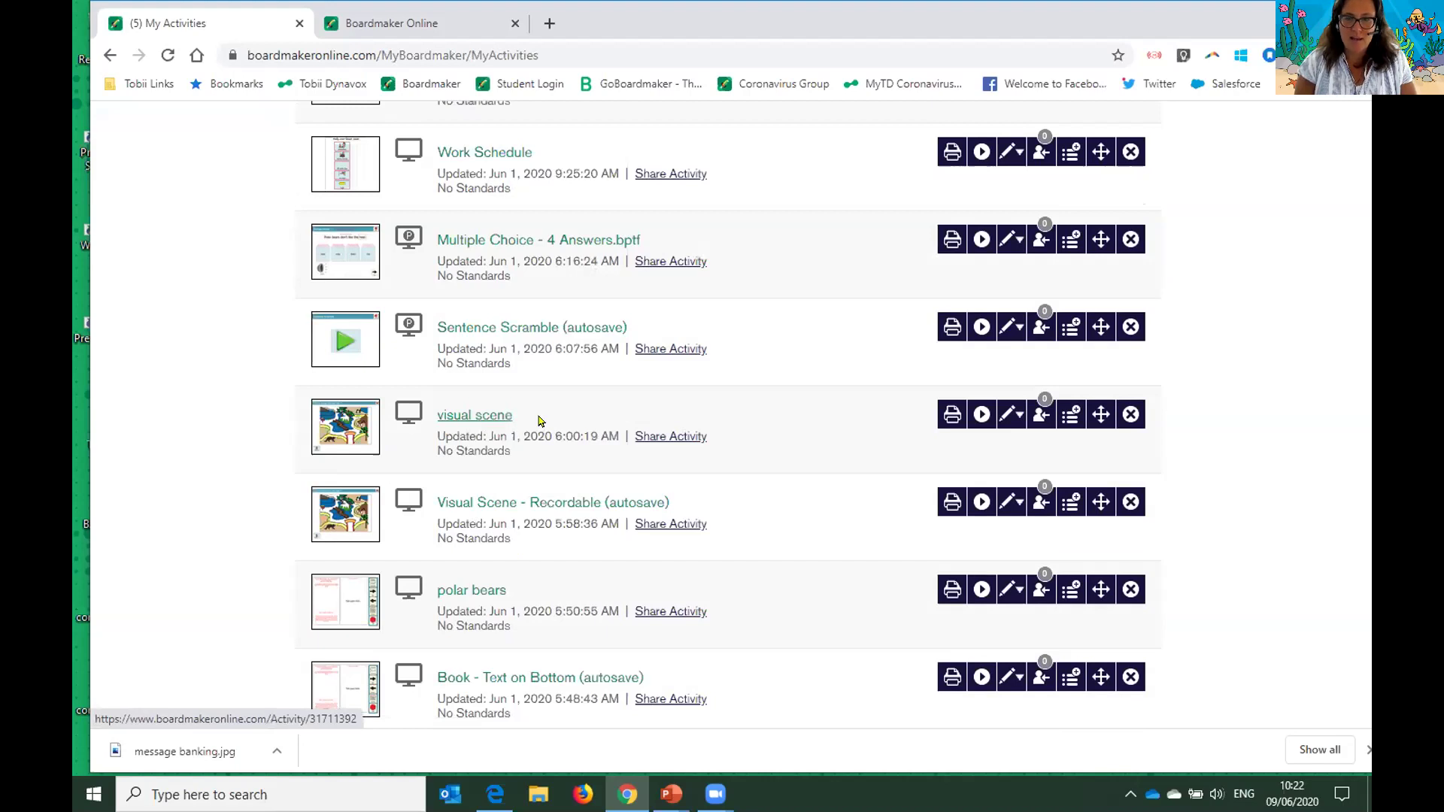
pyautogui.click(1039, 414)
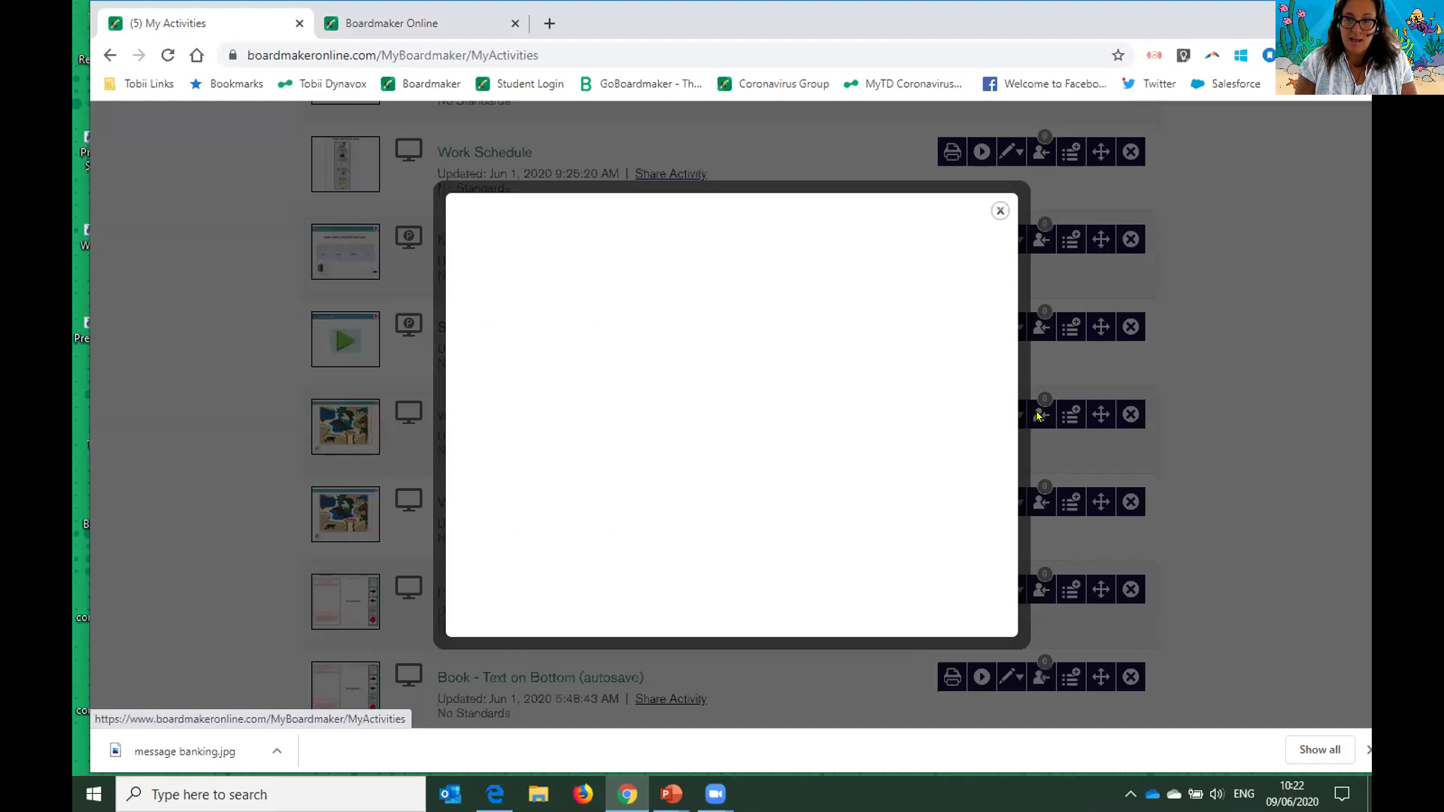
pyautogui.click(451, 455)
pyautogui.click(451, 388)
pyautogui.click(478, 506)
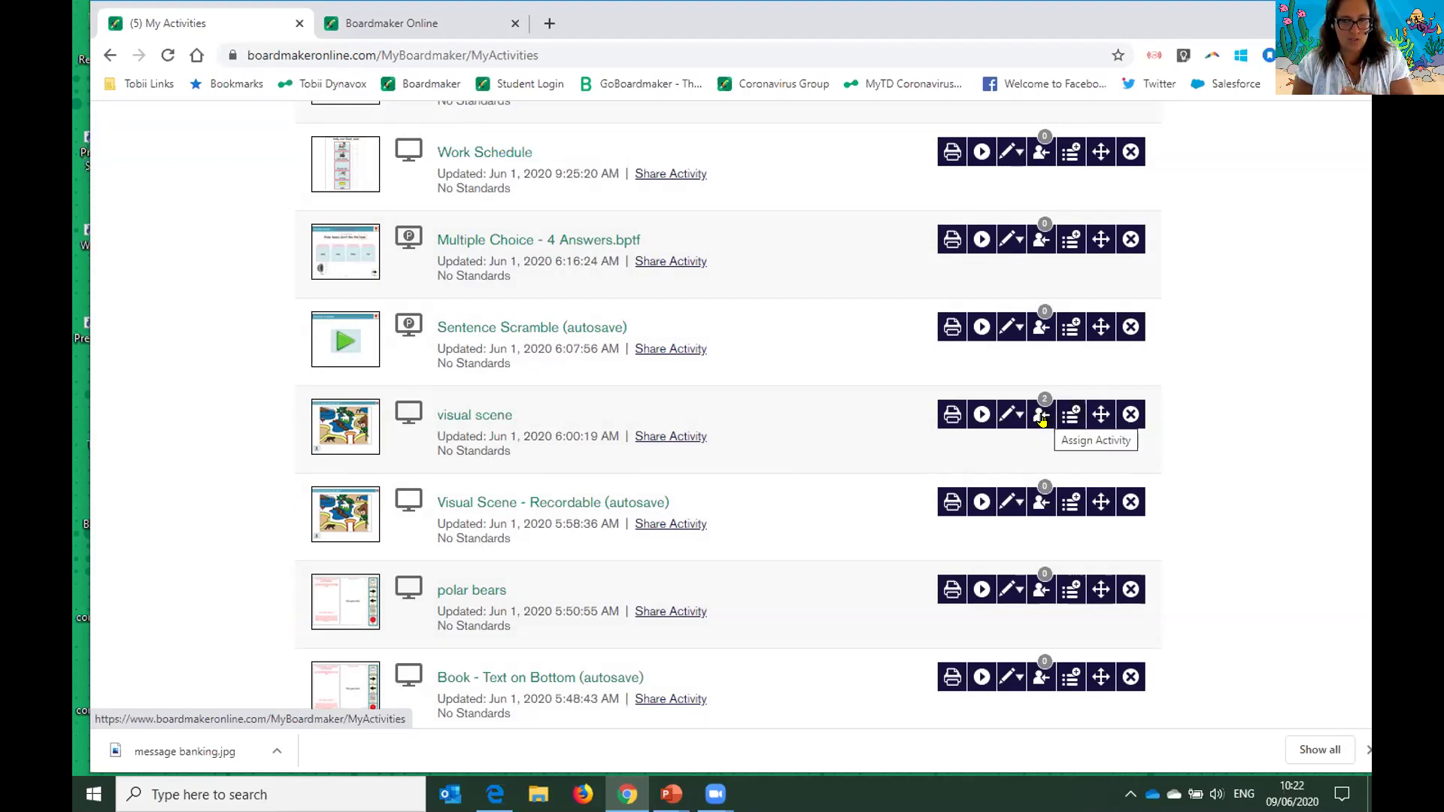
pyautogui.scroll(-2, 1042, 420)
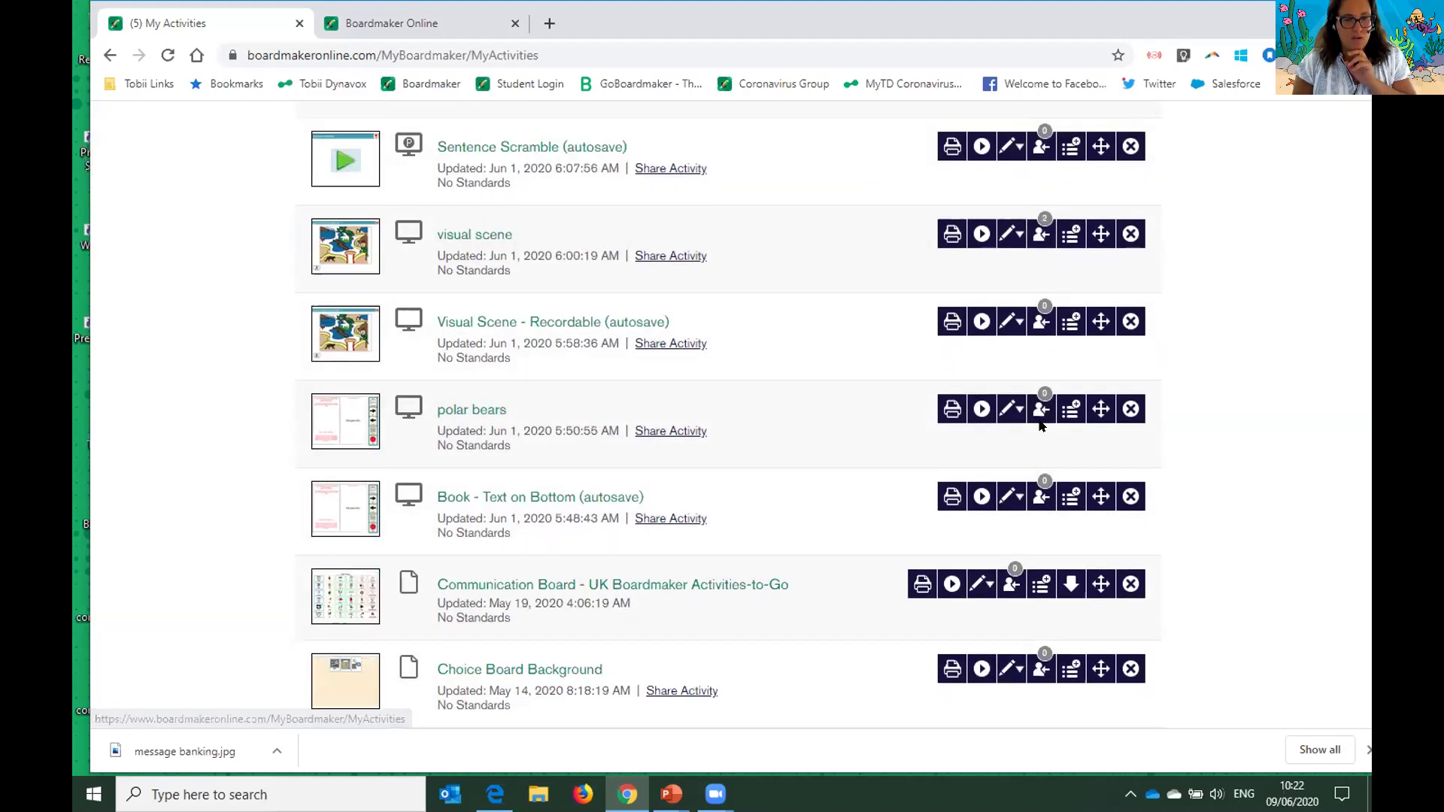
# - Assign the polar bears activity to the Tuesday Webinar student
pyautogui.click(1039, 412)
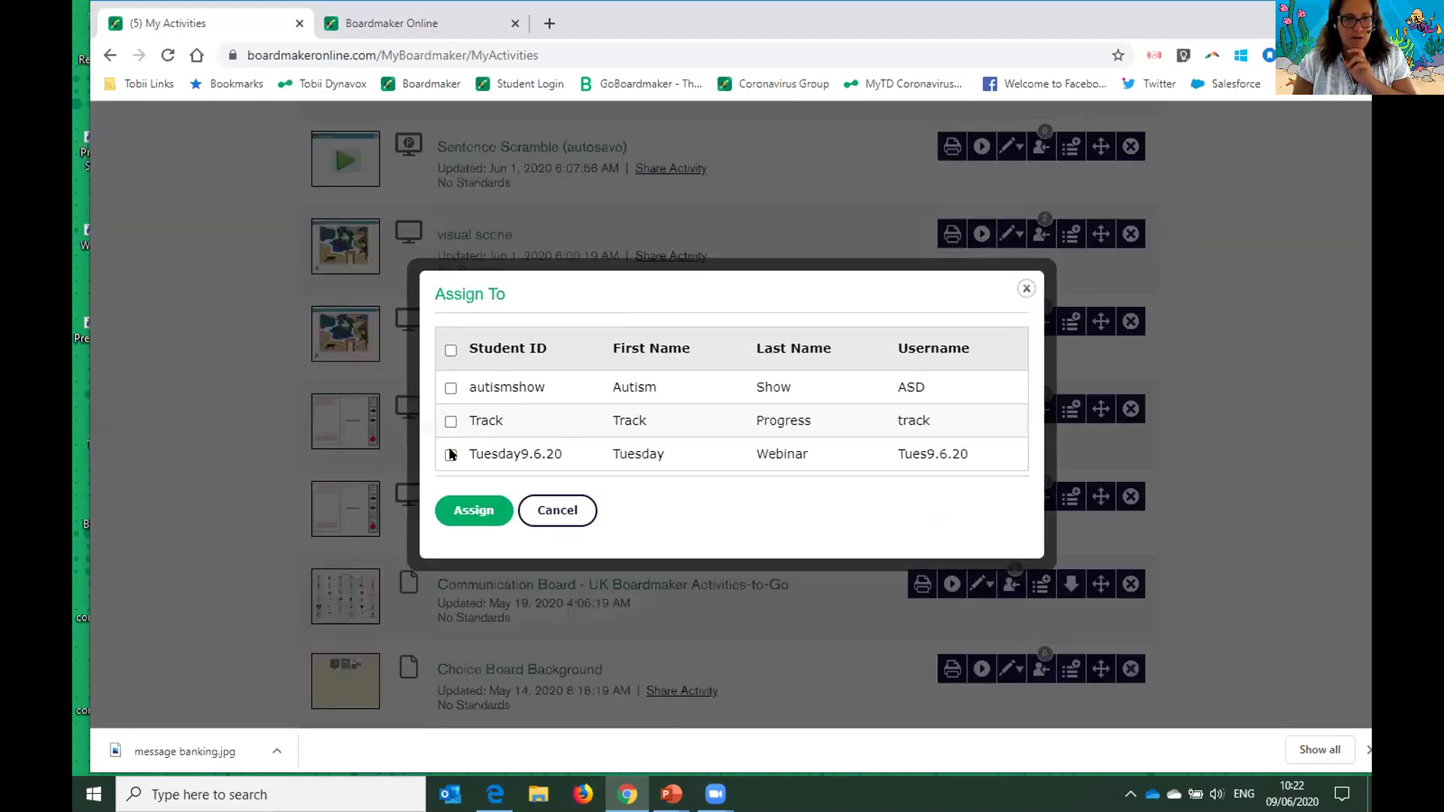
pyautogui.click(449, 455)
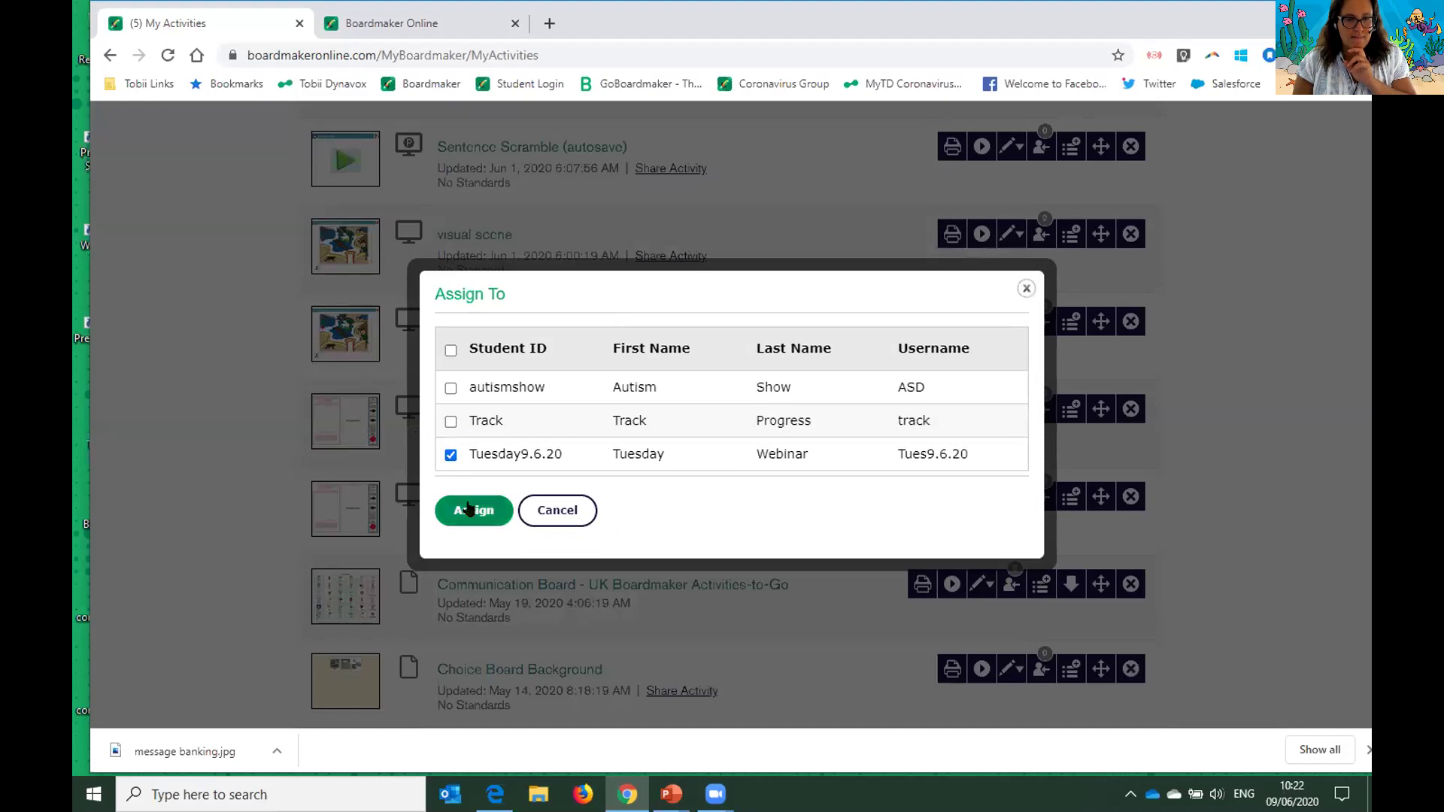
pyautogui.click(466, 510)
# - Assign the match animals activity to the same Tuesday Webinar student
pyautogui.scroll(-10, 910, 499)
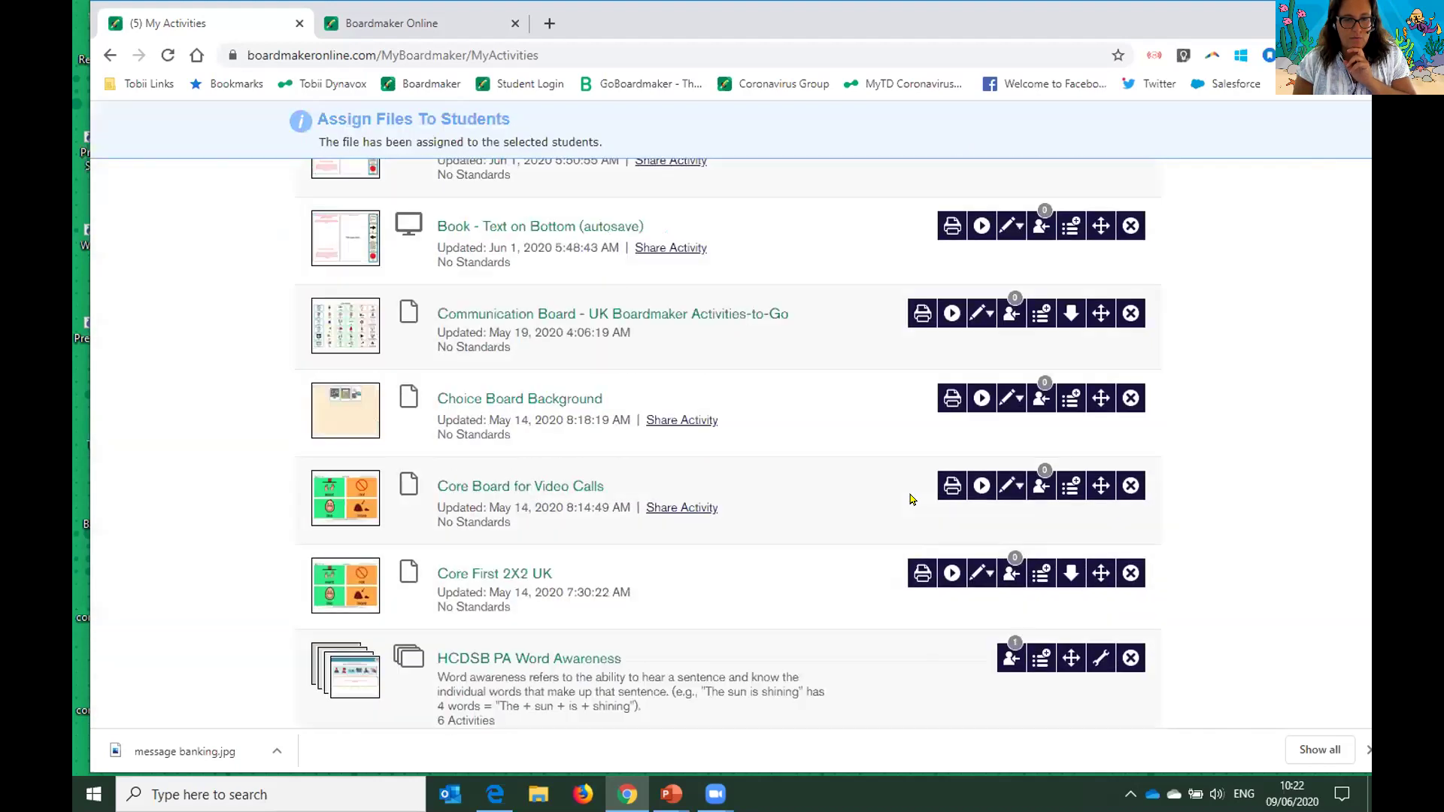
pyautogui.scroll(-1, 907, 499)
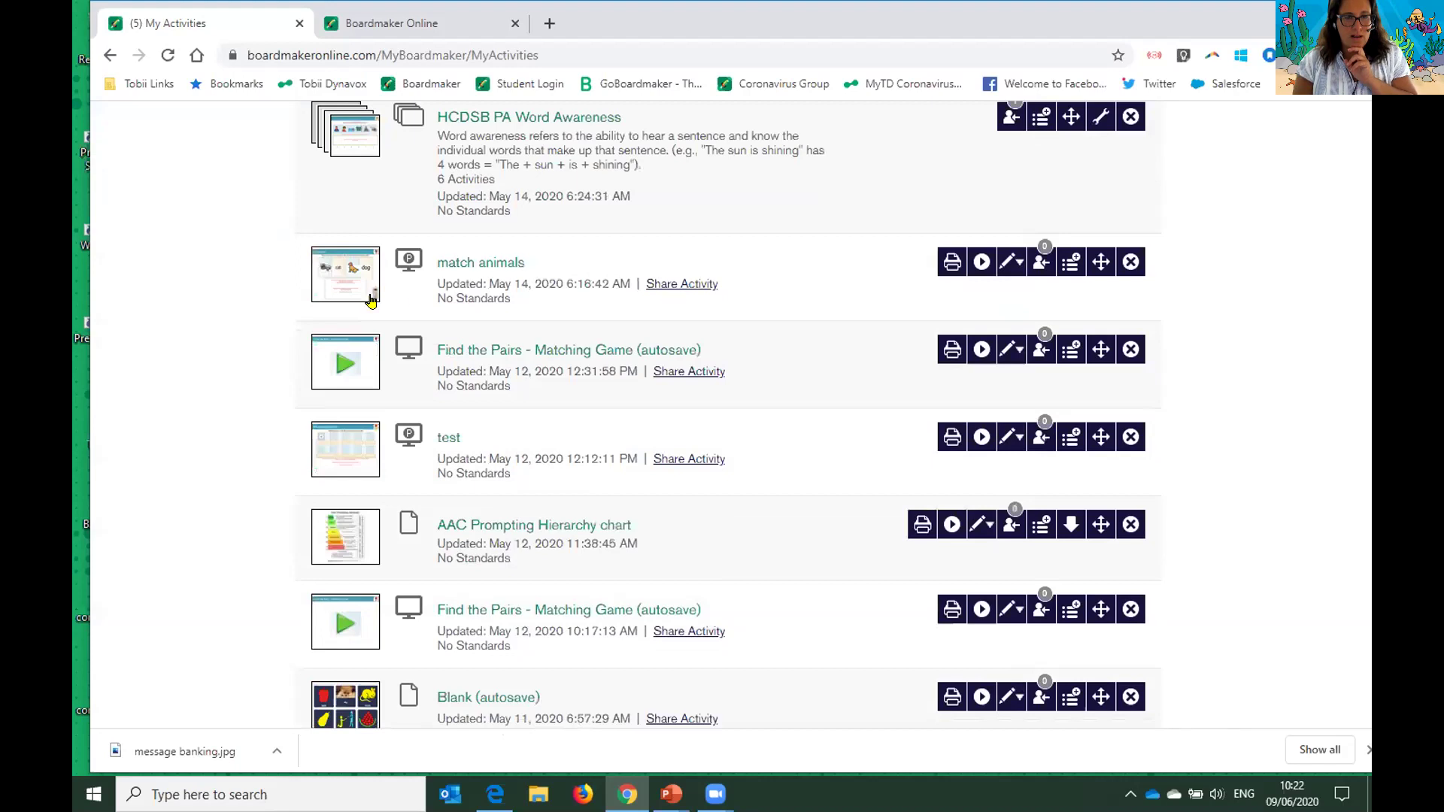
pyautogui.click(1044, 265)
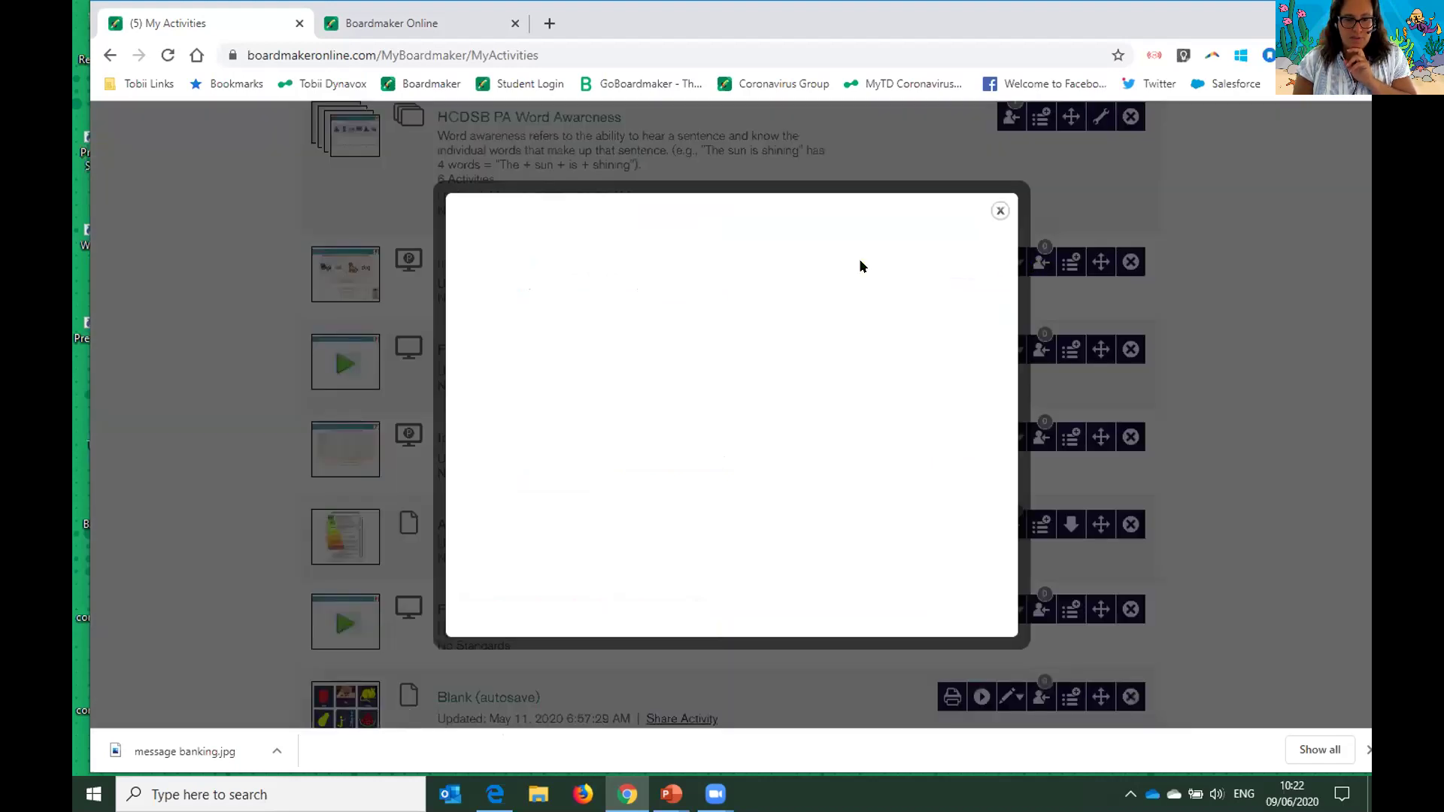
pyautogui.click(451, 456)
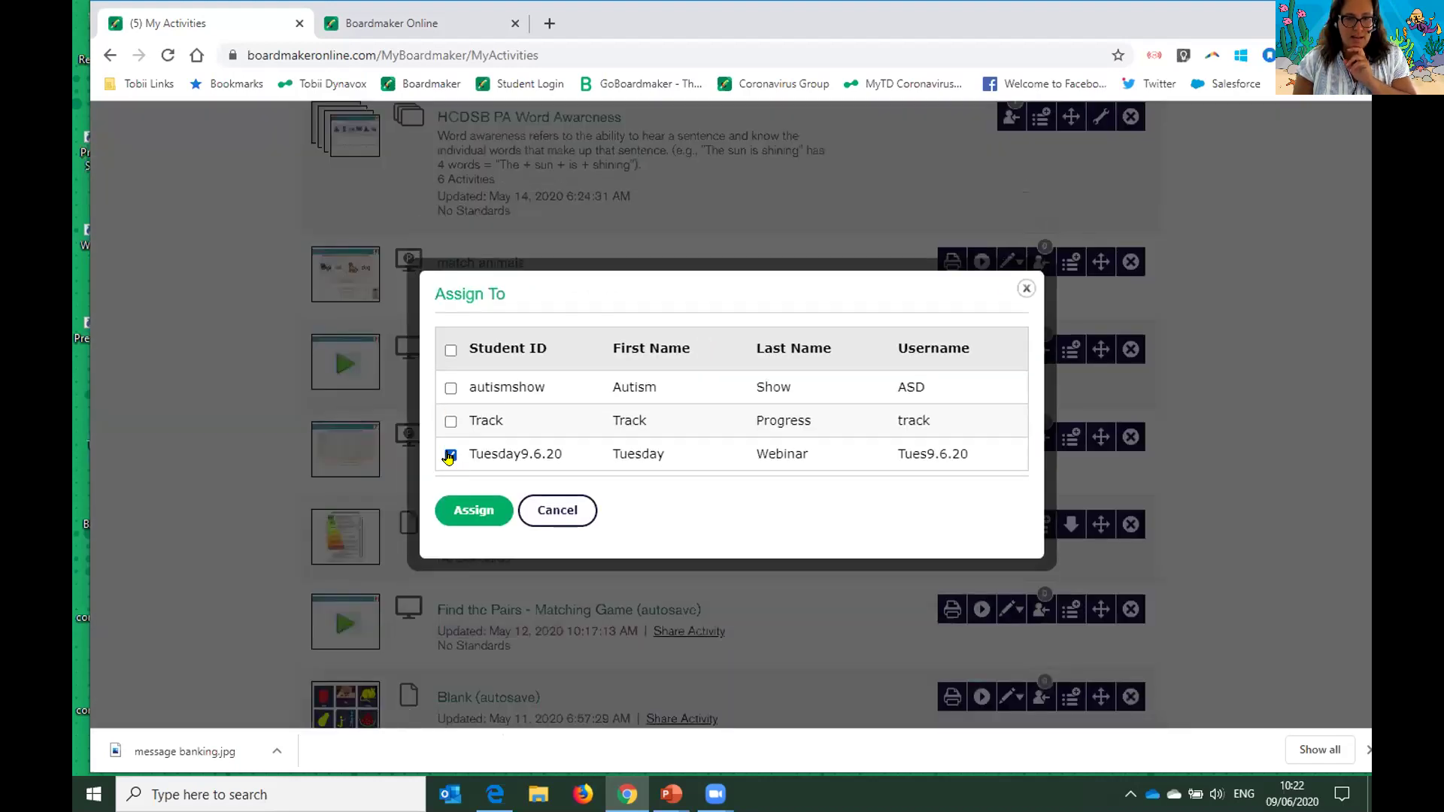
pyautogui.click(470, 512)
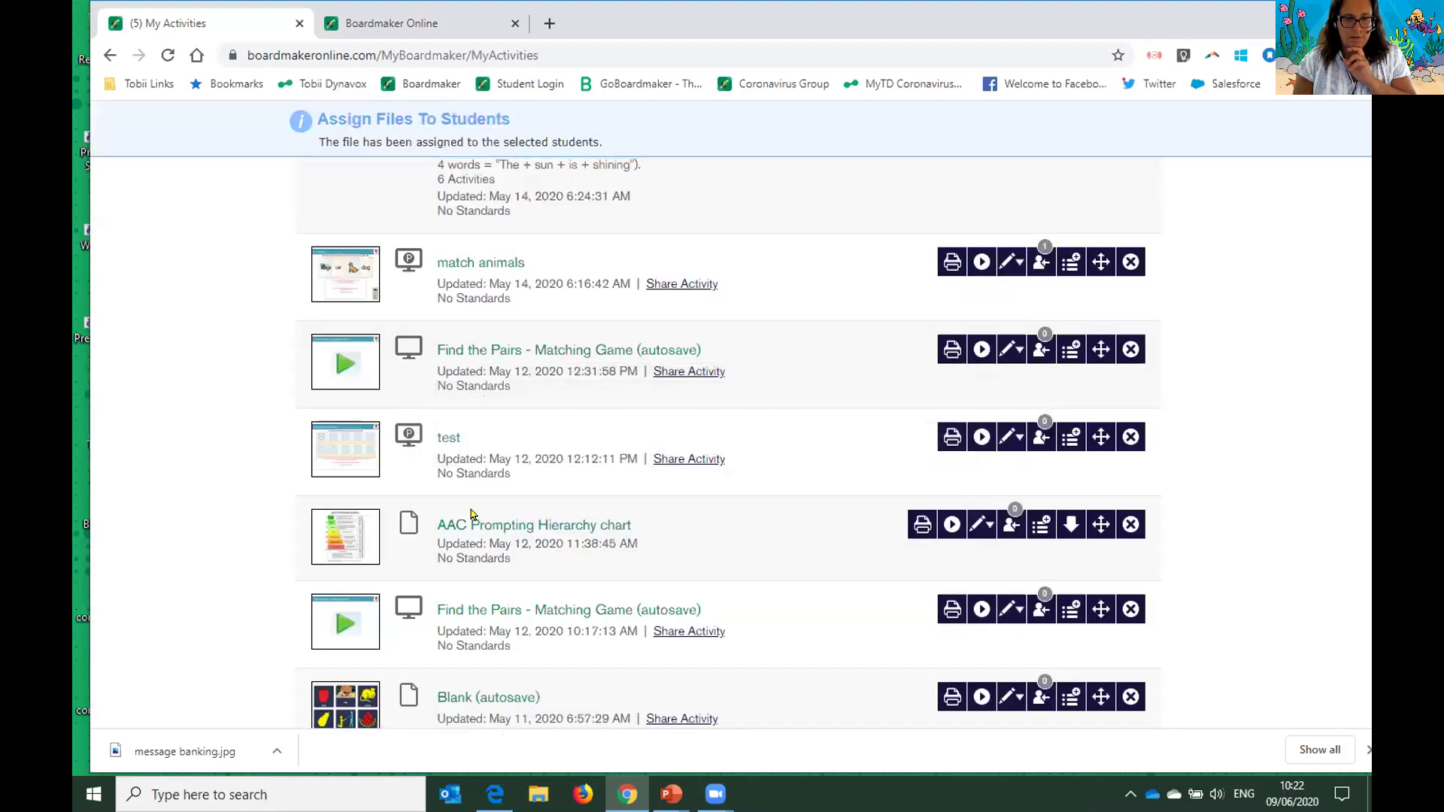
pyautogui.scroll(5, 473, 504)
pyautogui.scroll(15, 473, 485)
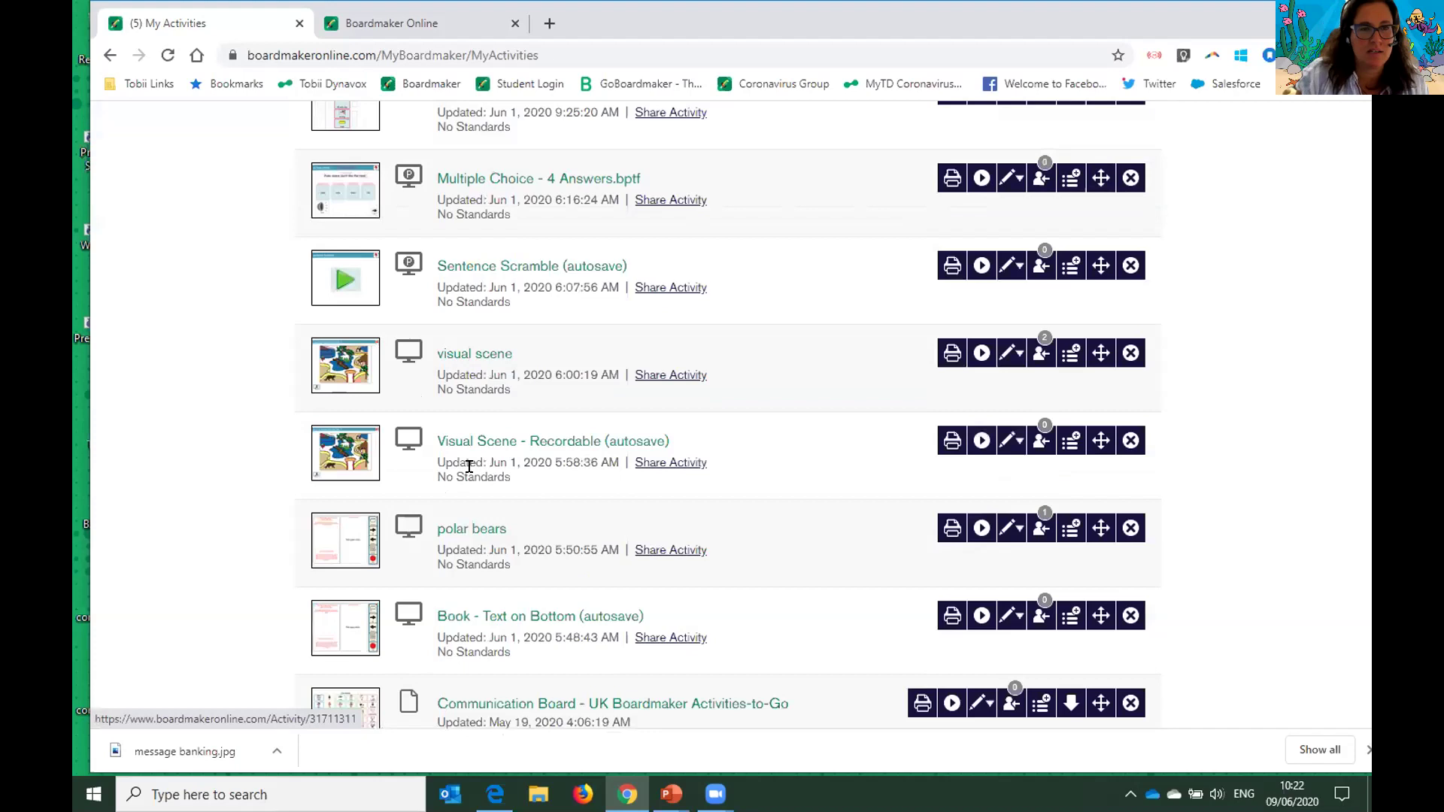
pyautogui.click(464, 19)
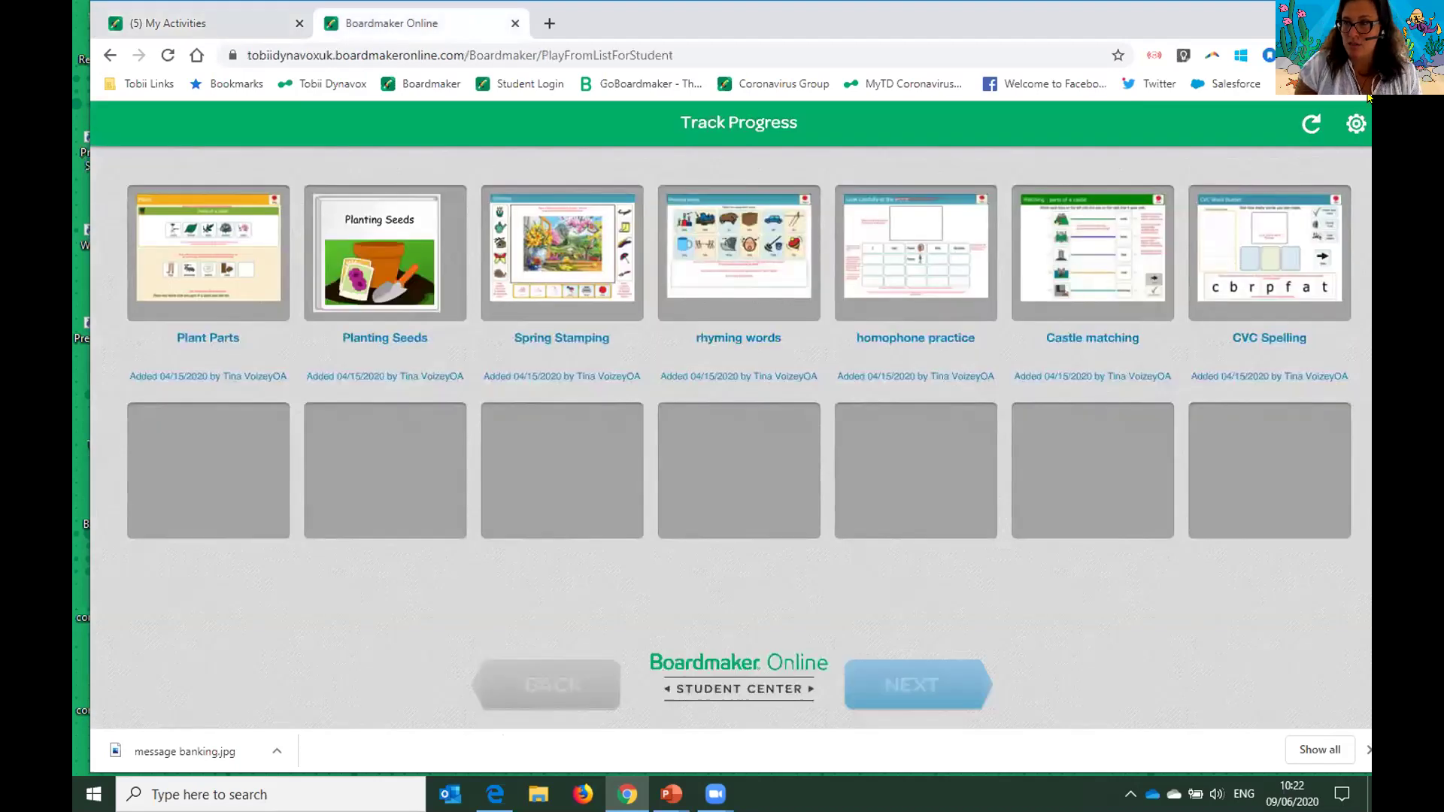
# - Log the current Track Progress student out, confirming Yes and Leave
pyautogui.click(1353, 122)
pyautogui.click(1328, 226)
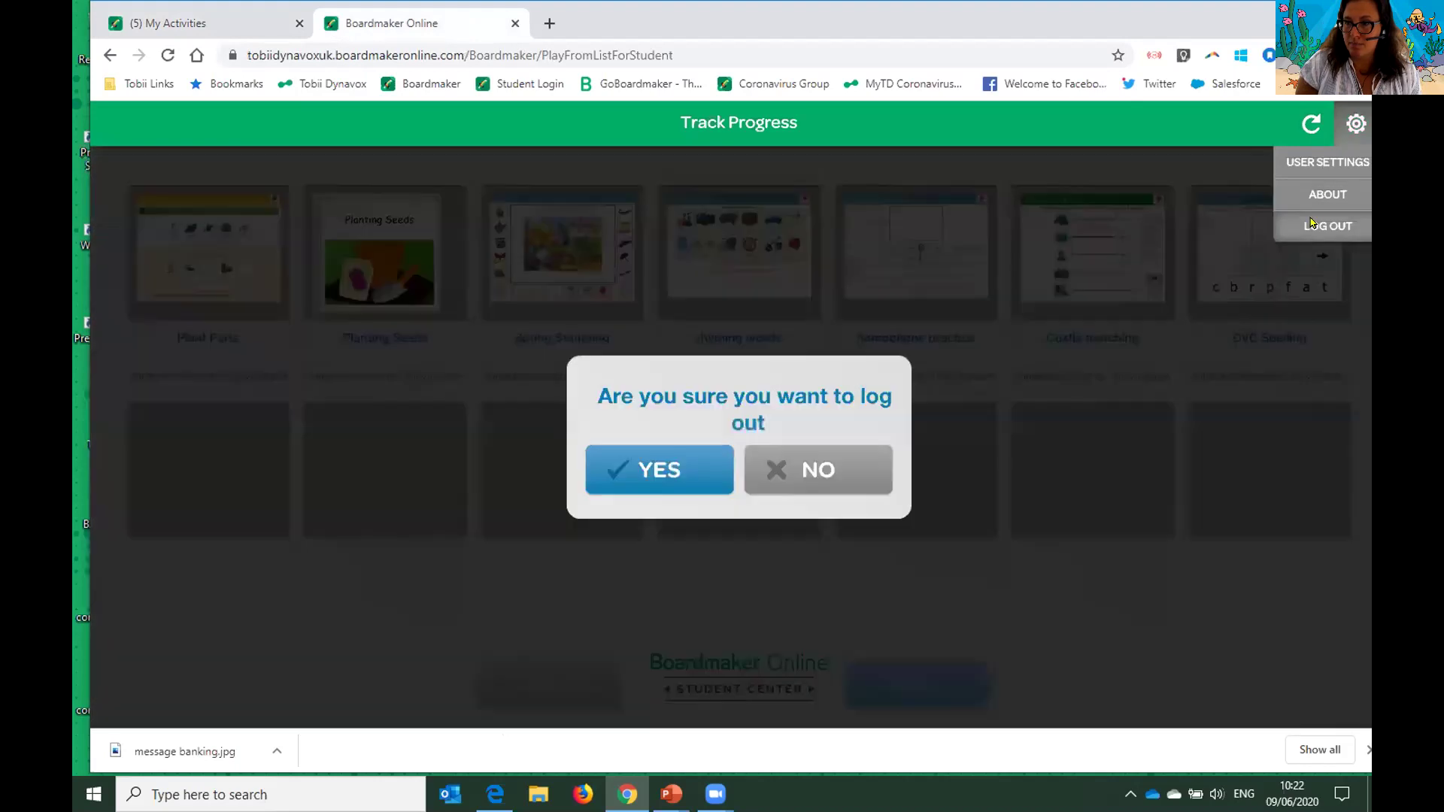
pyautogui.click(611, 487)
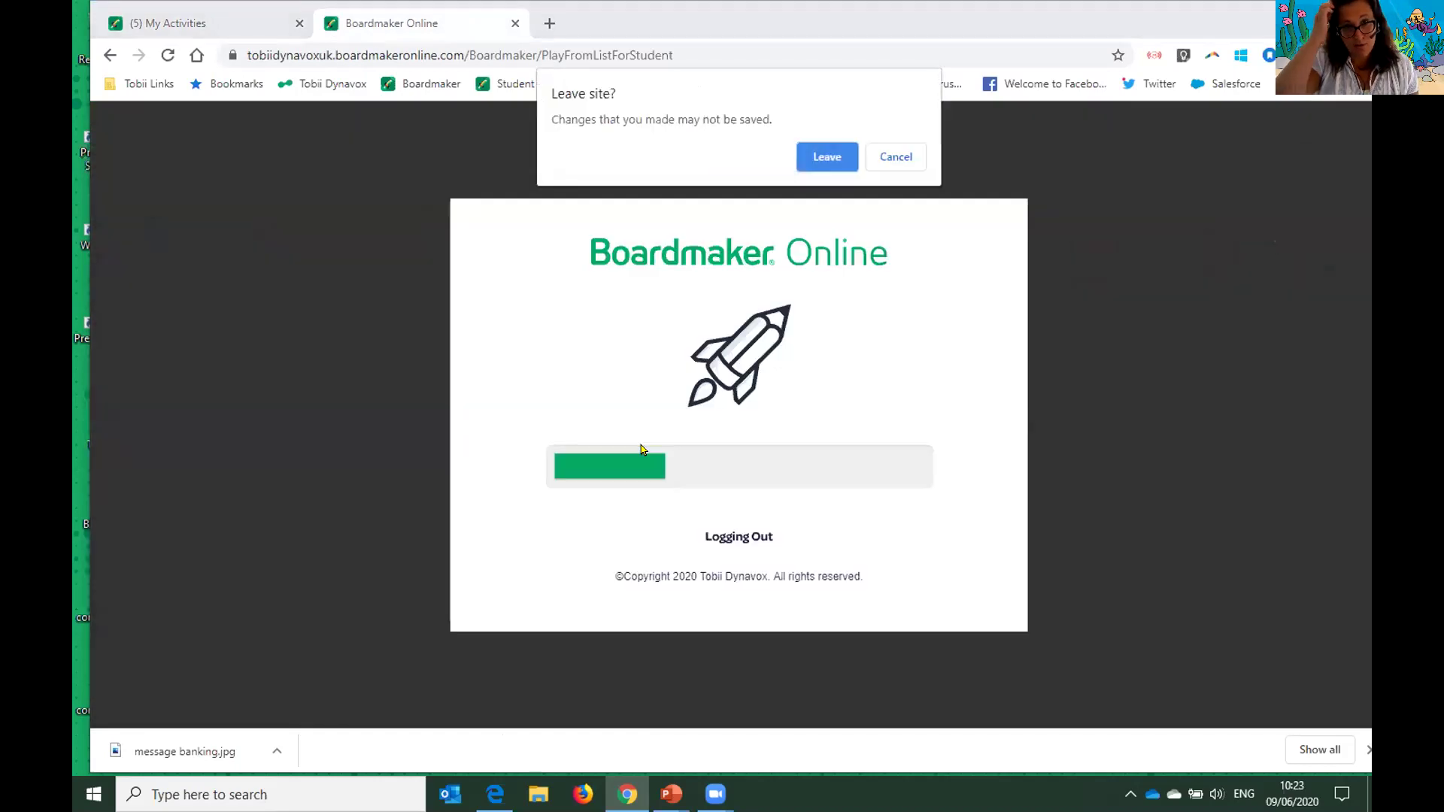
pyautogui.click(817, 157)
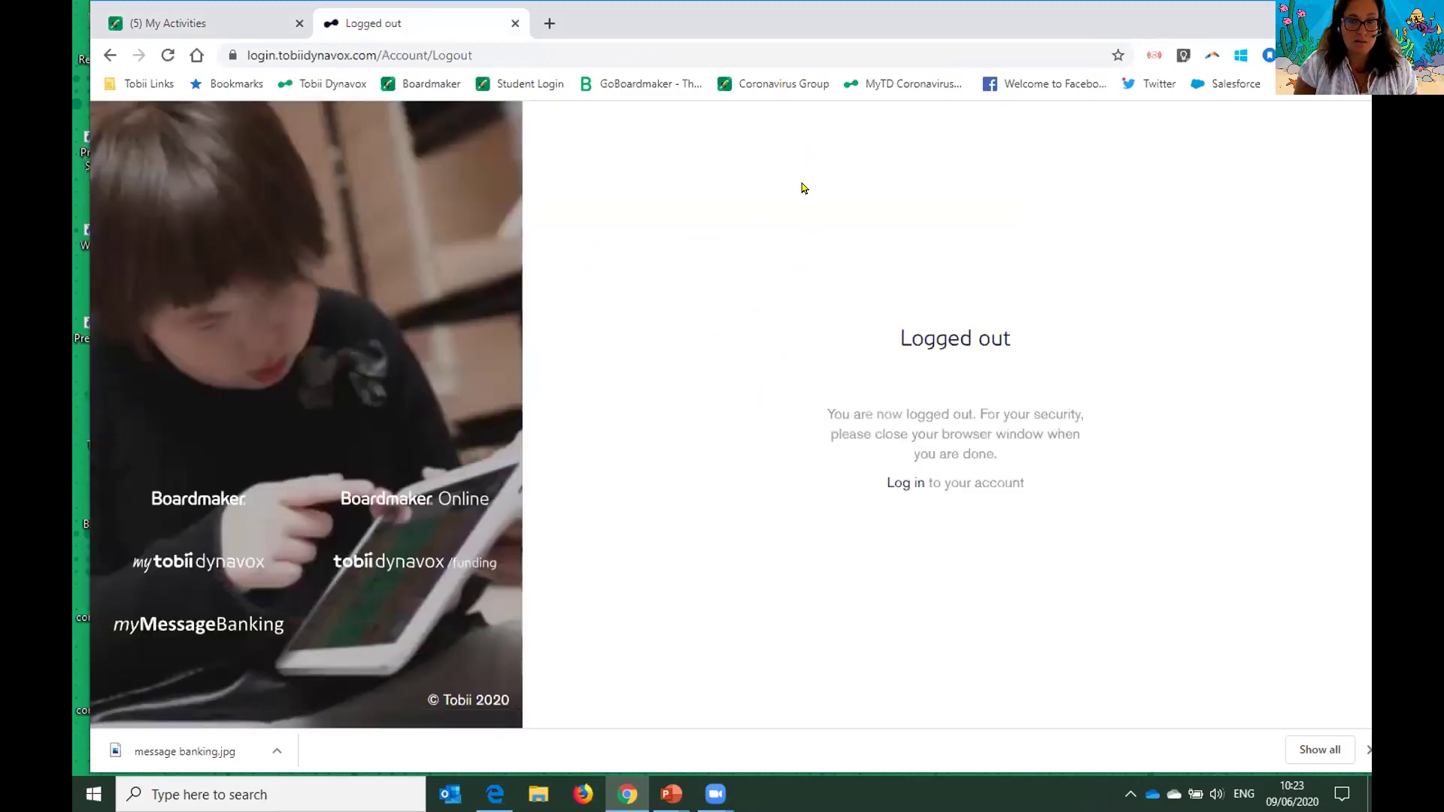
# - Sign in on the Student Login page with the new student's username and password
pyautogui.click(499, 81)
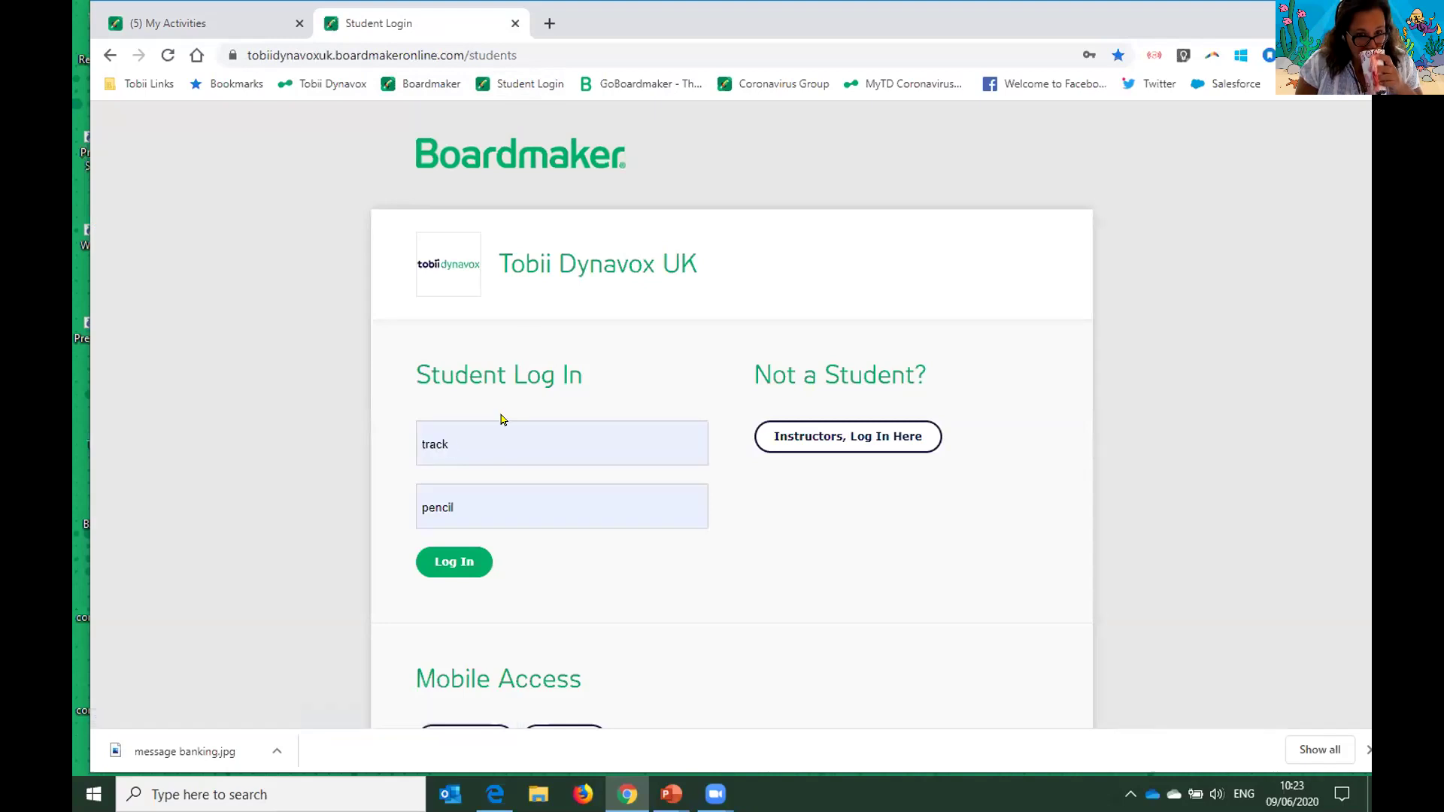
pyautogui.click(493, 423)
pyautogui.press('BackSpace')
pyautogui.press('BackSpace')
pyautogui.press('BackSpace')
pyautogui.press('BackSpace')
pyautogui.press('BackSpace')
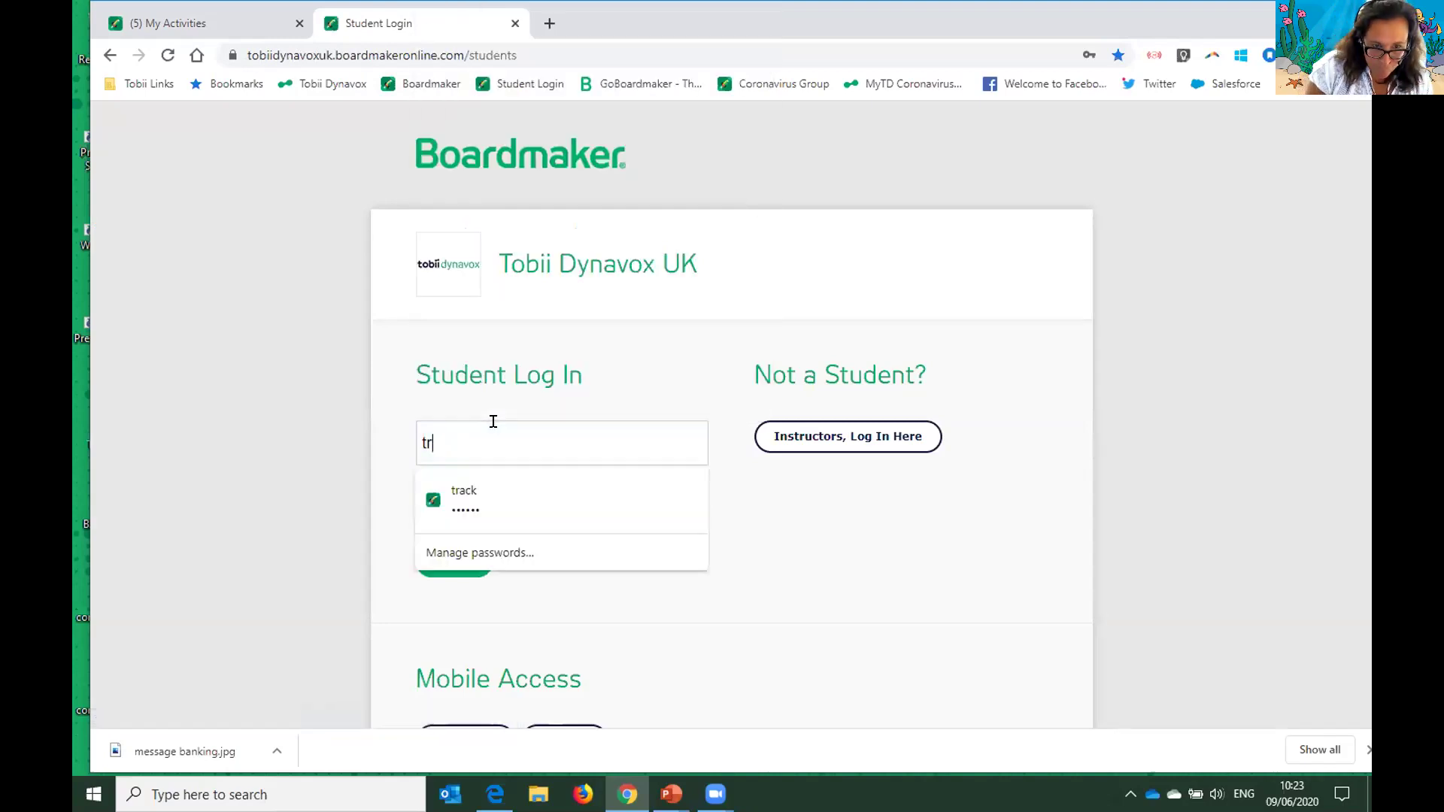
pyautogui.write('tues9.6.20')
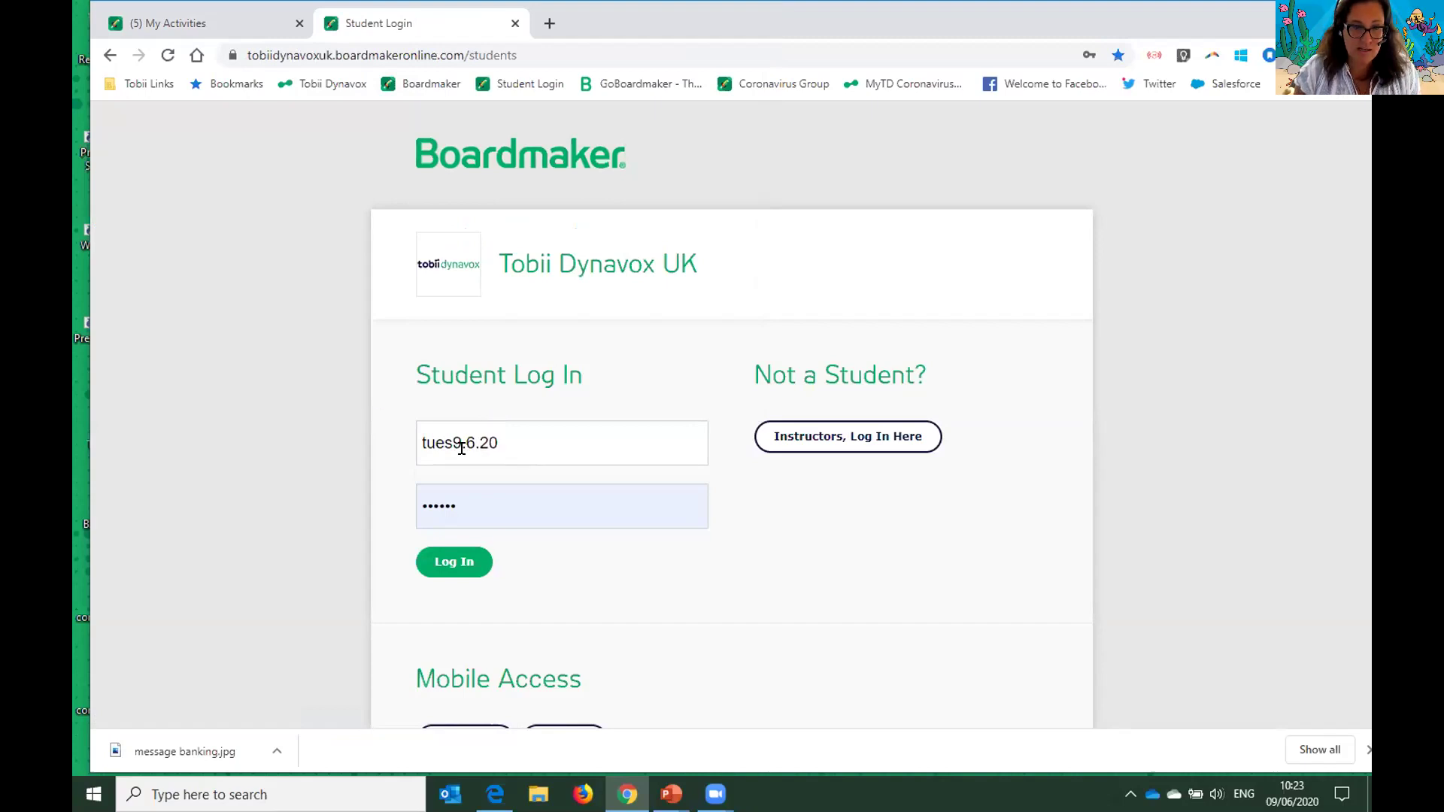
pyautogui.click(477, 516)
pyautogui.press('BackSpace')
pyautogui.press('BackSpace')
pyautogui.press('BackSpace')
pyautogui.press('BackSpace')
pyautogui.press('BackSpace')
pyautogui.press('BackSpace')
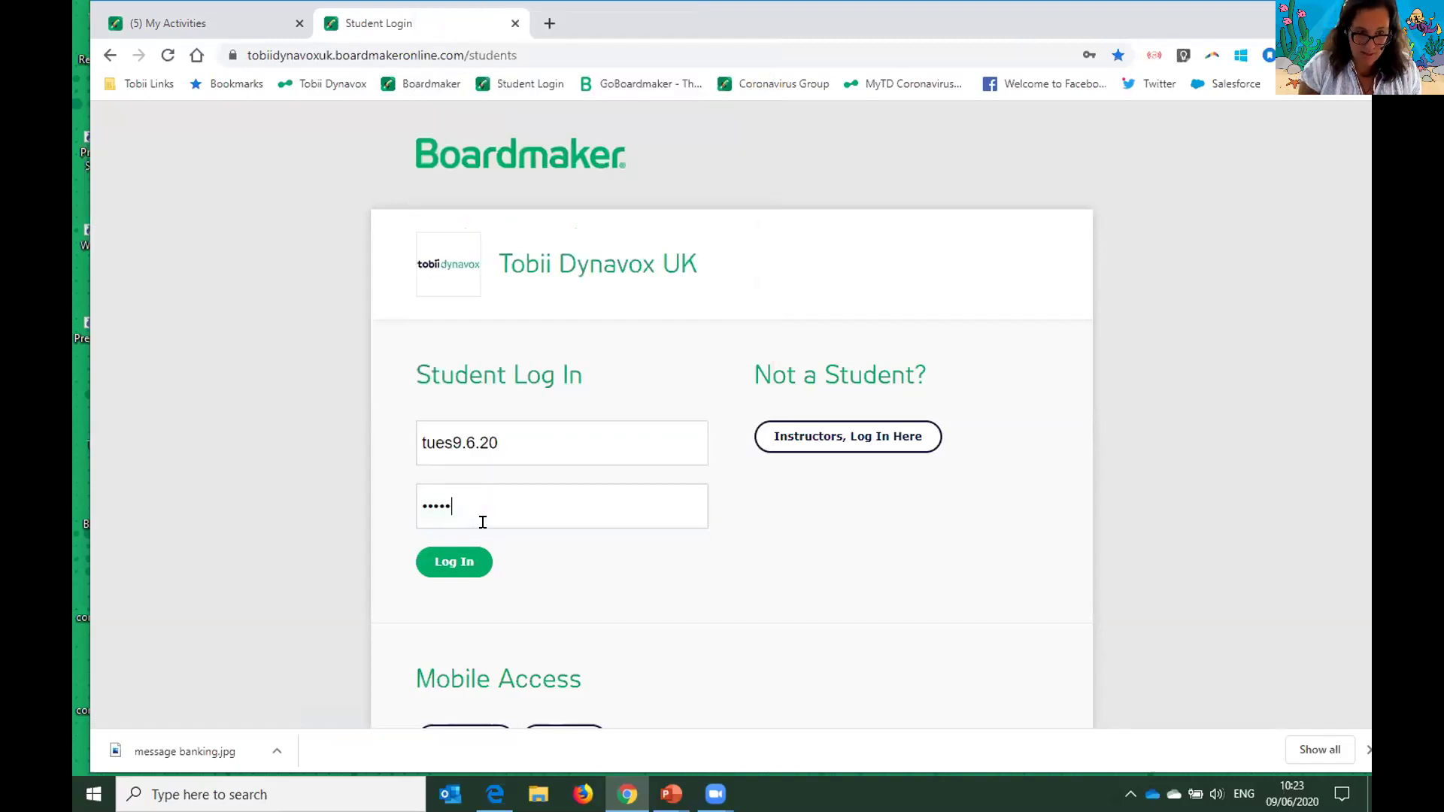
pyautogui.write('••')
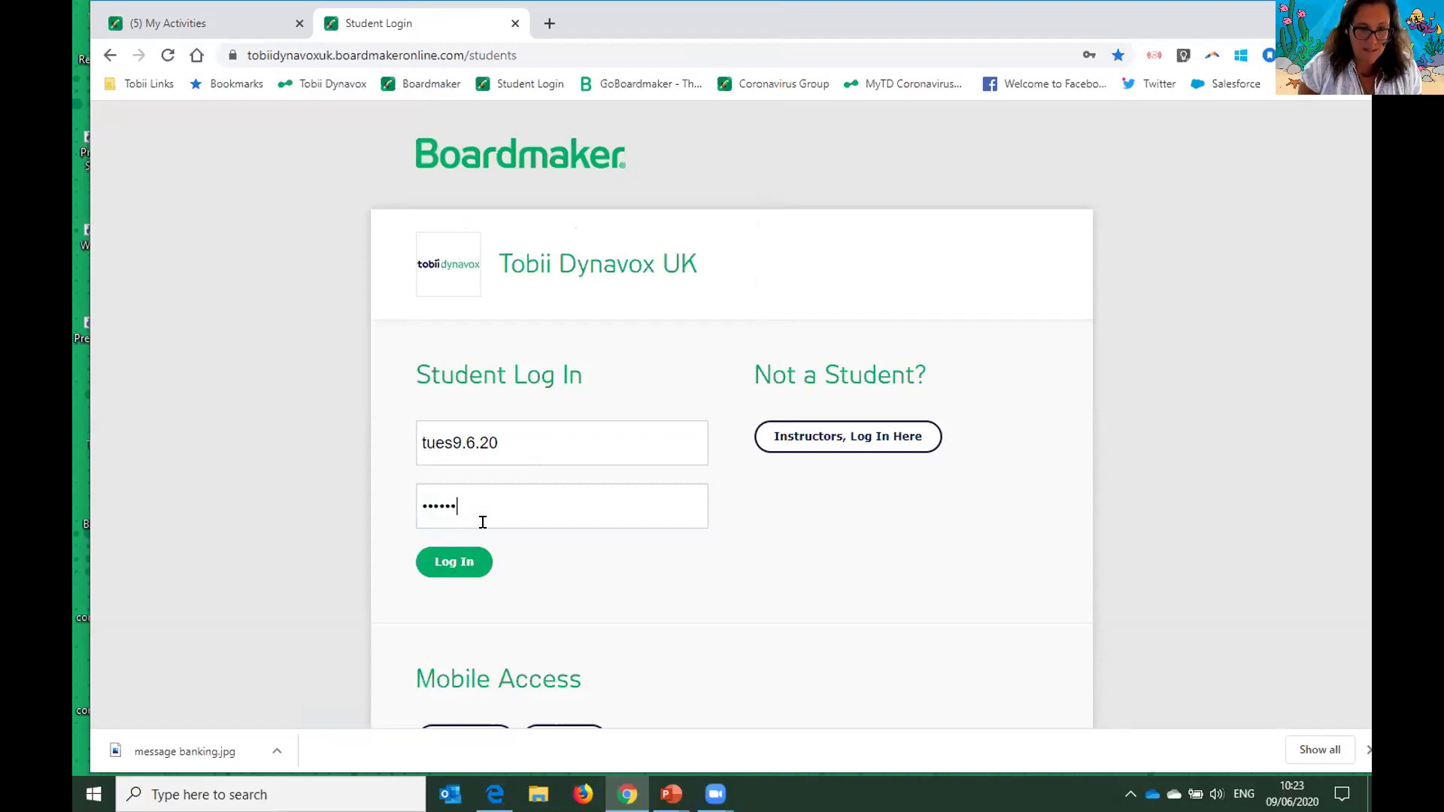
pyautogui.click(467, 563)
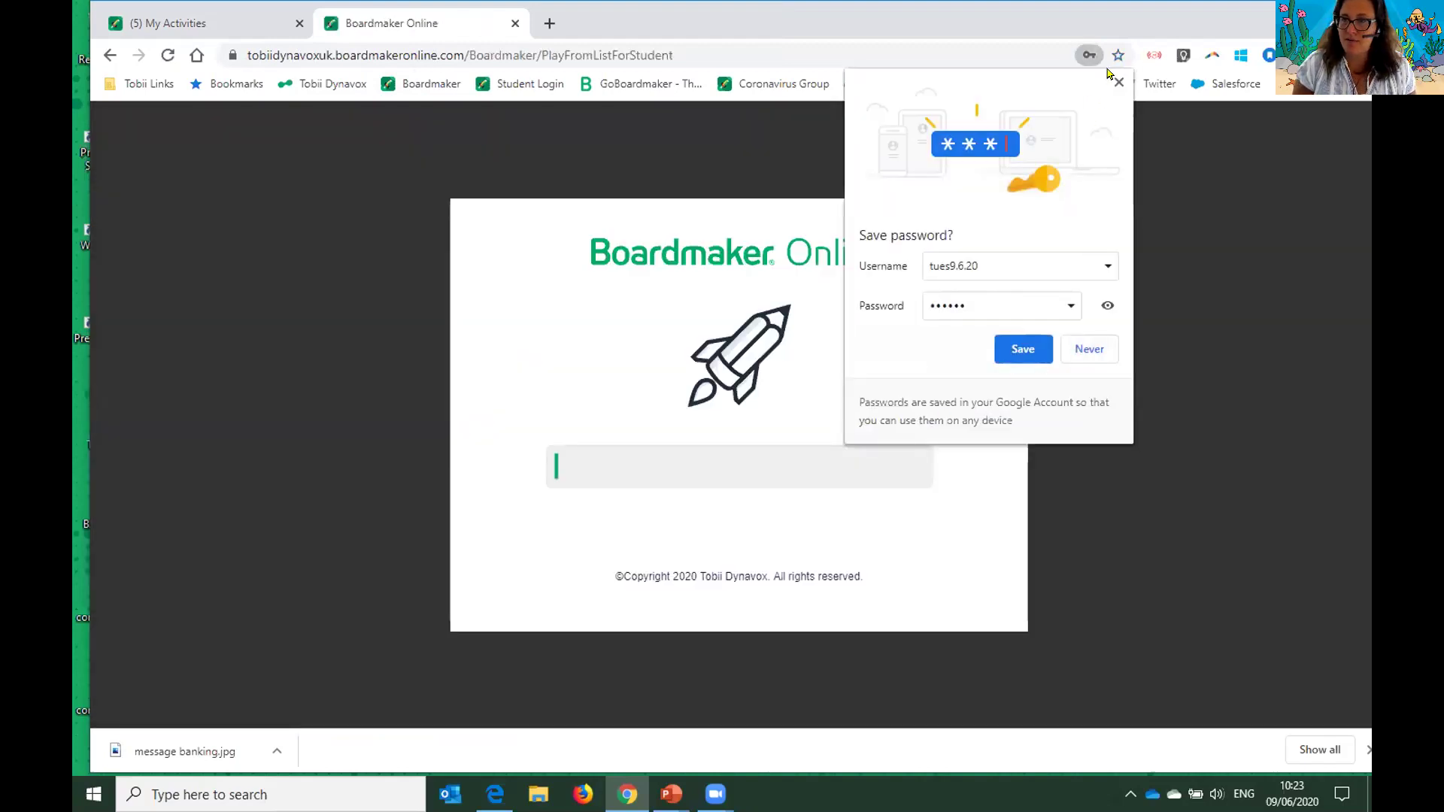
# - Dismiss the save-password prompt, open the visual scene, and pick the penguins and panda
pyautogui.click(1118, 82)
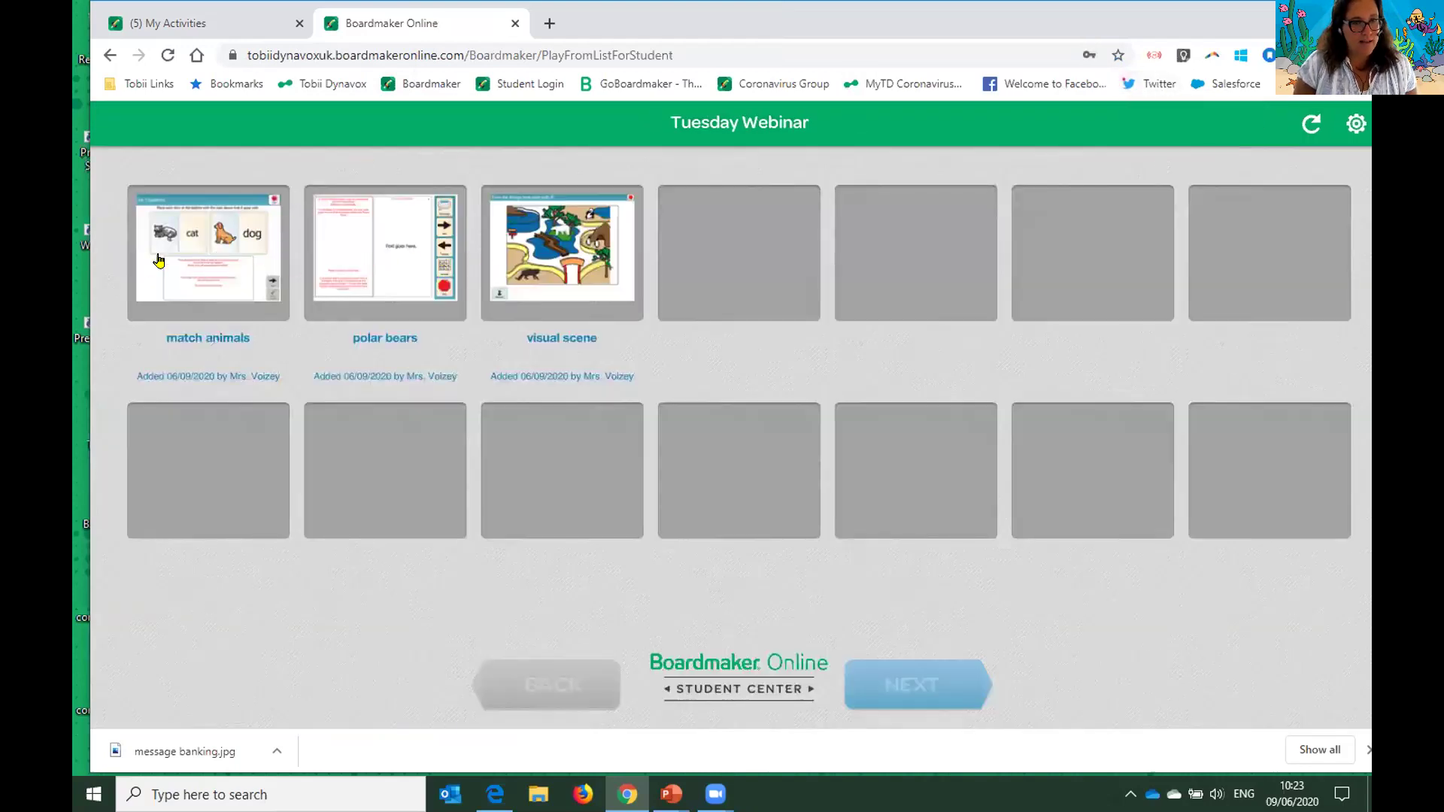
pyautogui.click(586, 246)
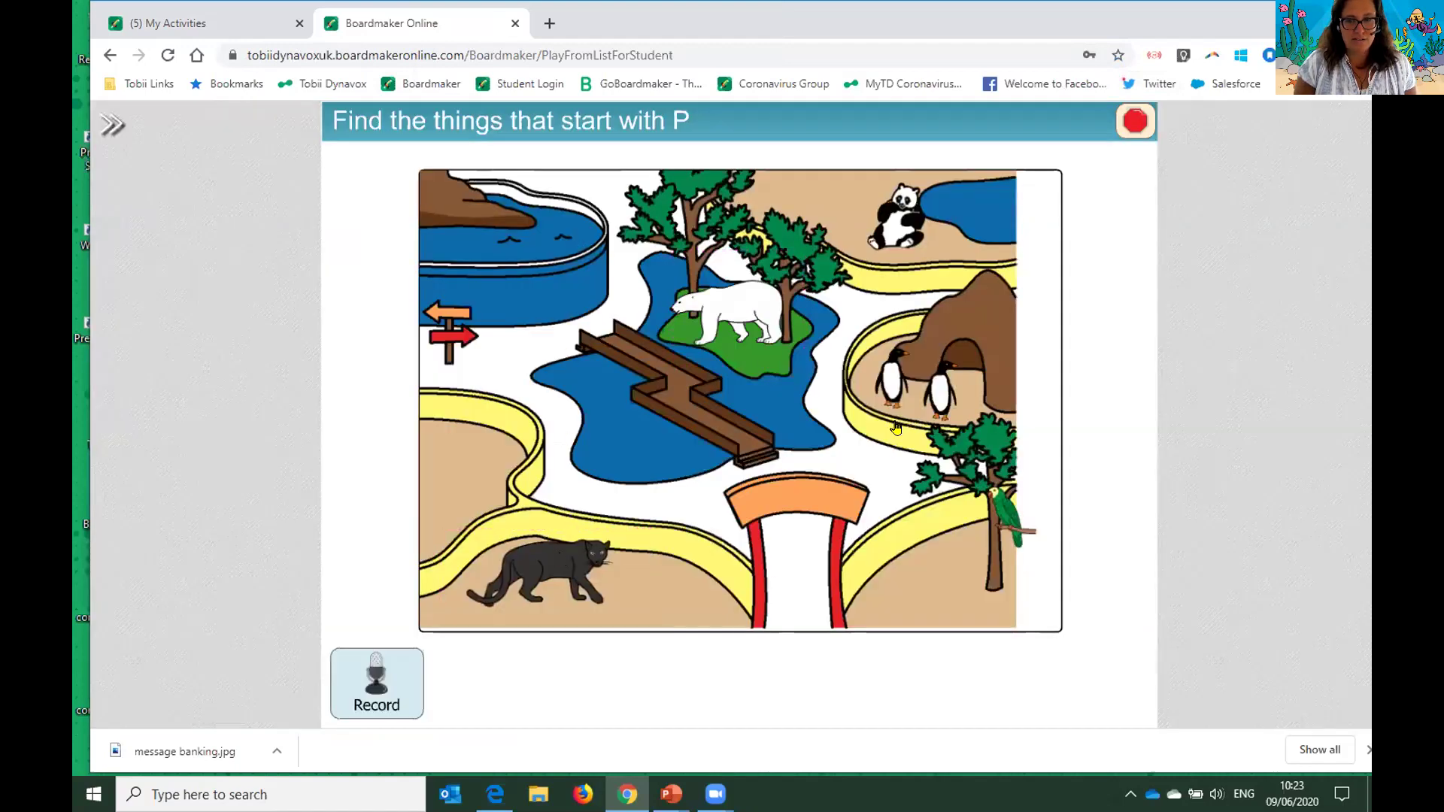
pyautogui.click(888, 375)
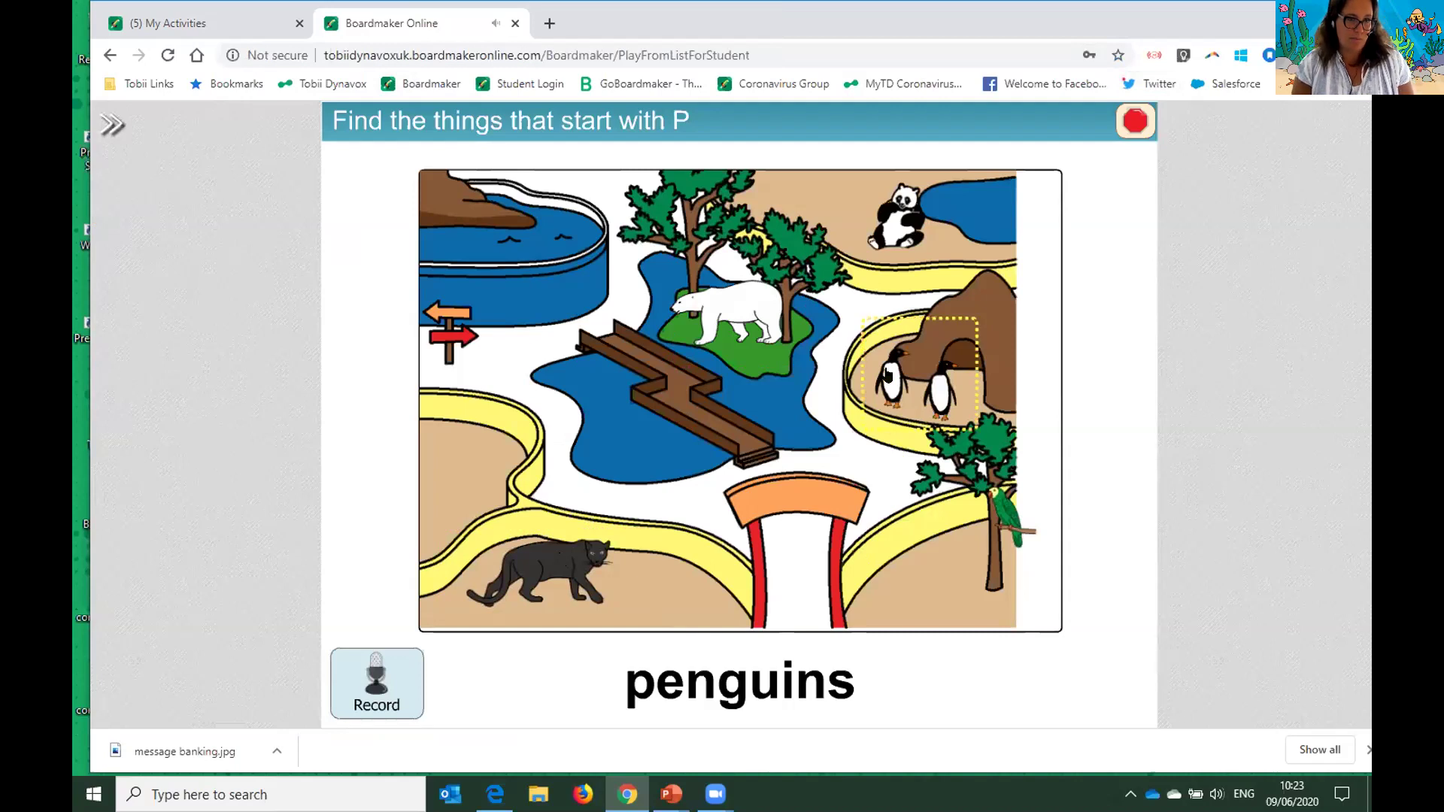
pyautogui.click(893, 227)
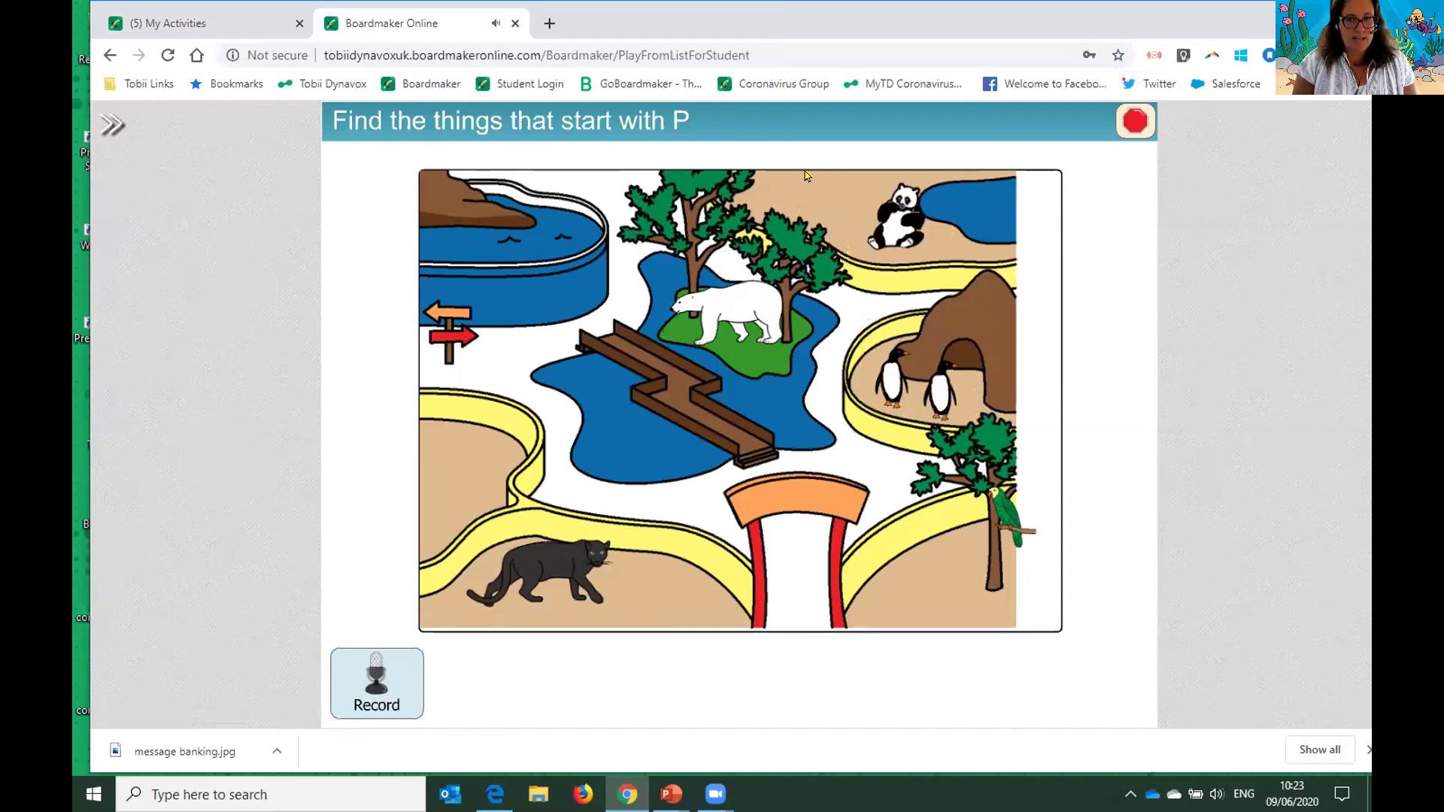
# - Reveal the activity toolbar, cancel leaving the activity, then collapse and reopen the toolbar
pyautogui.click(107, 128)
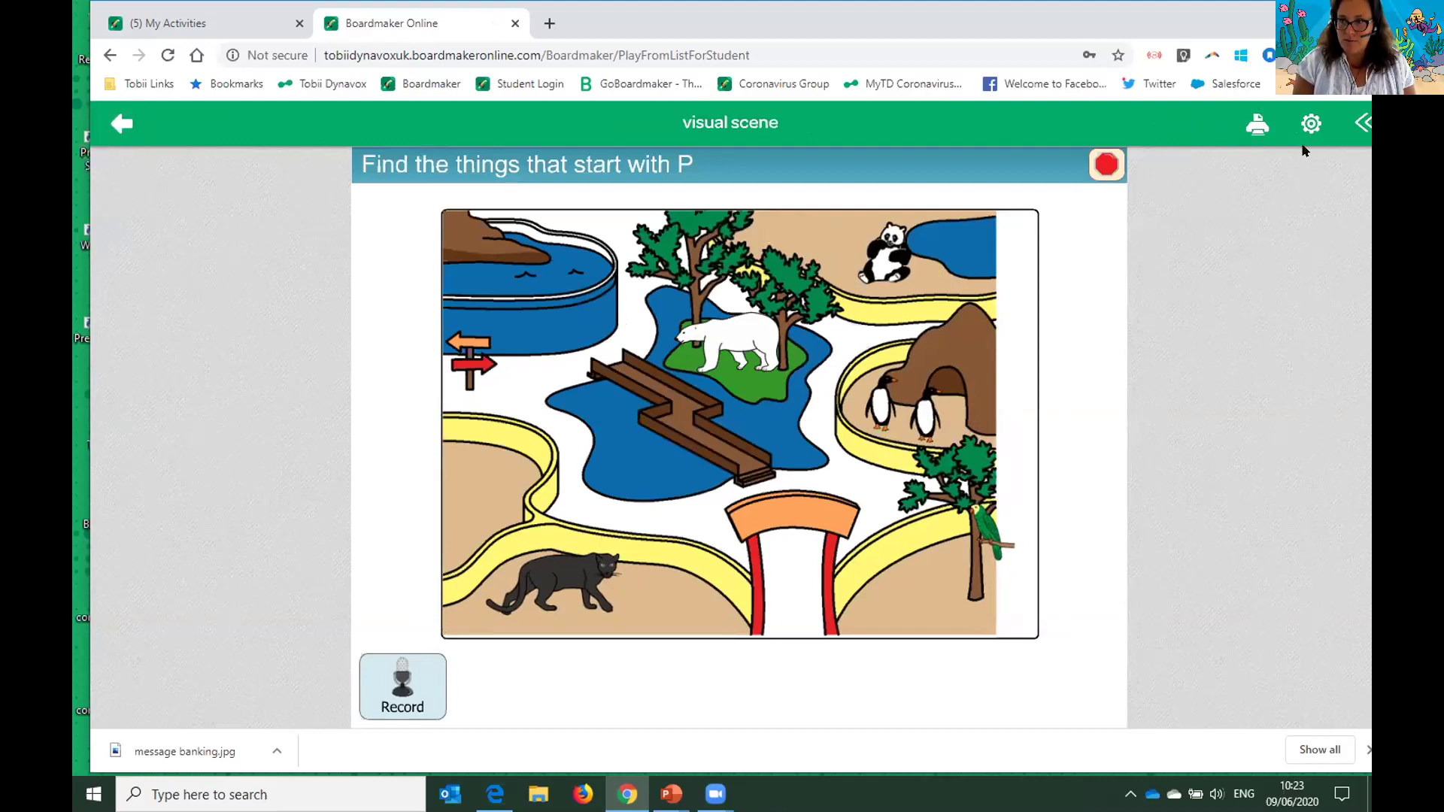
pyautogui.click(122, 133)
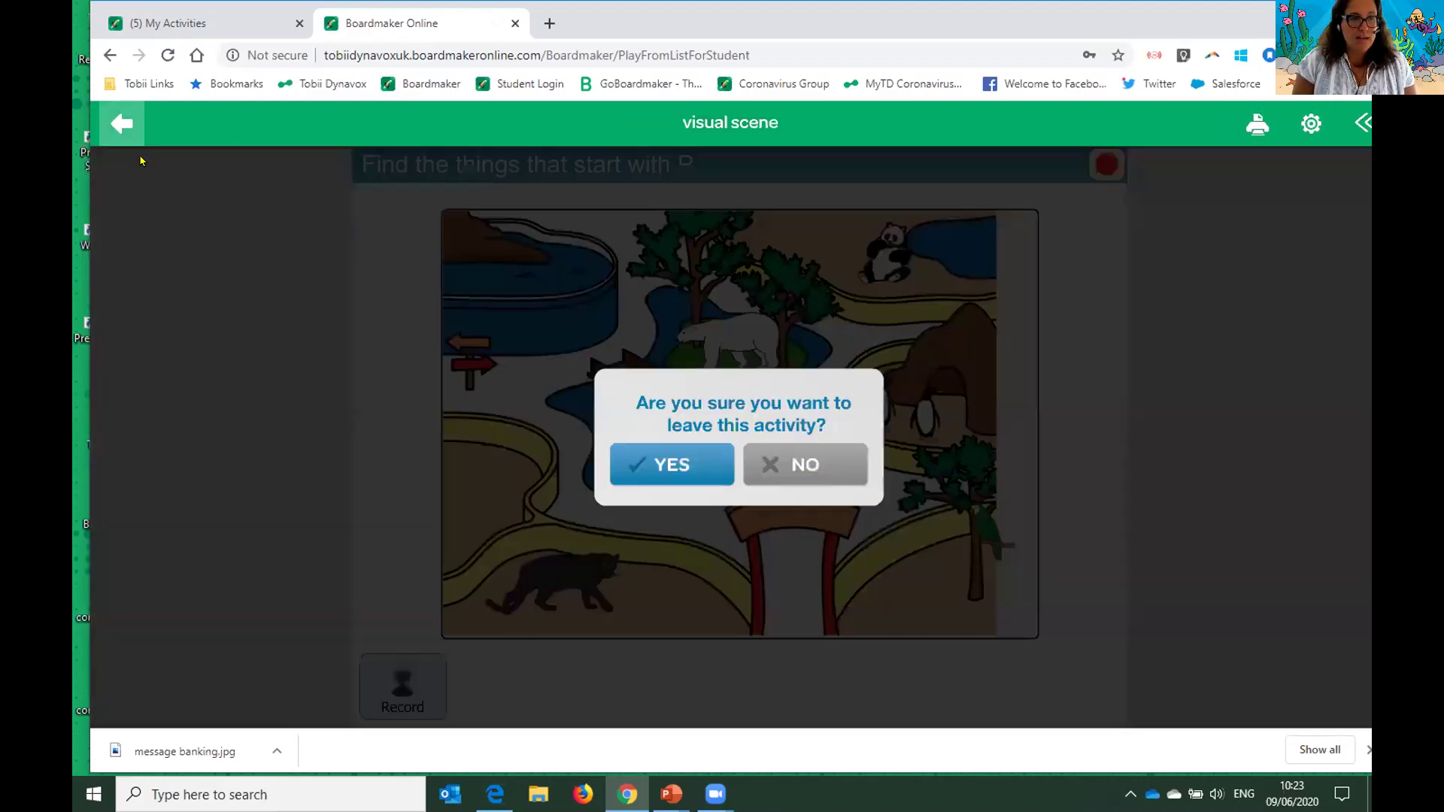
pyautogui.click(803, 461)
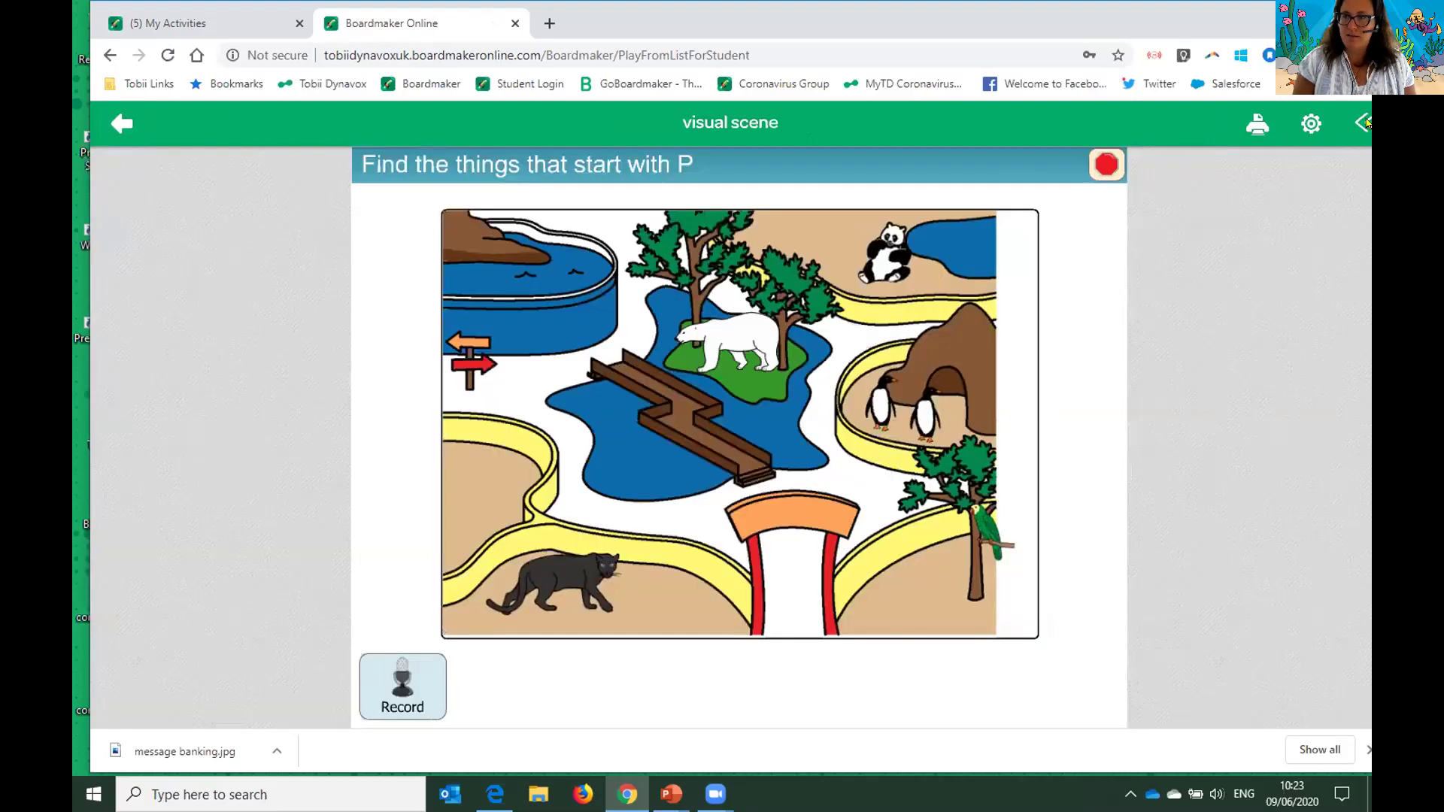
pyautogui.click(1363, 123)
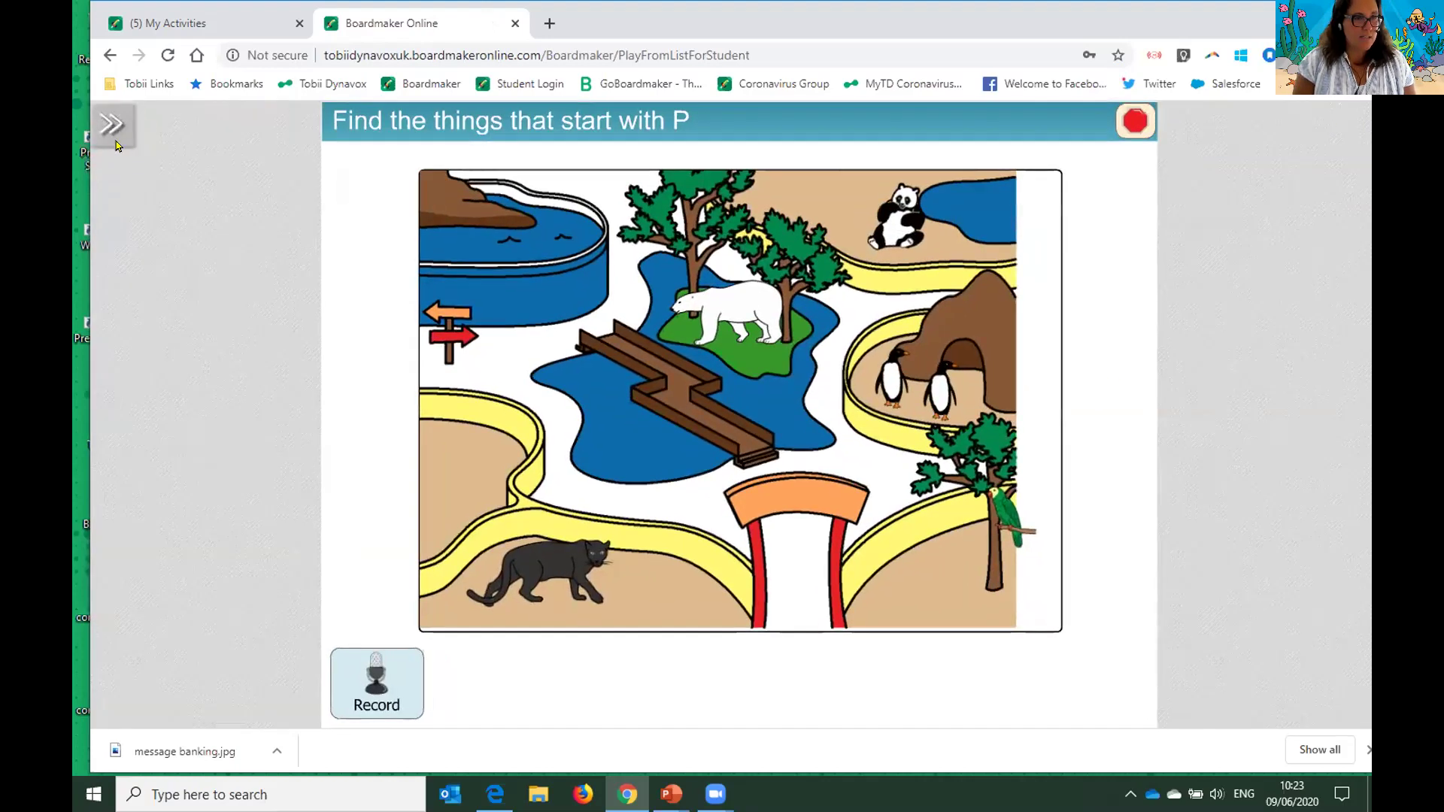
pyautogui.click(107, 127)
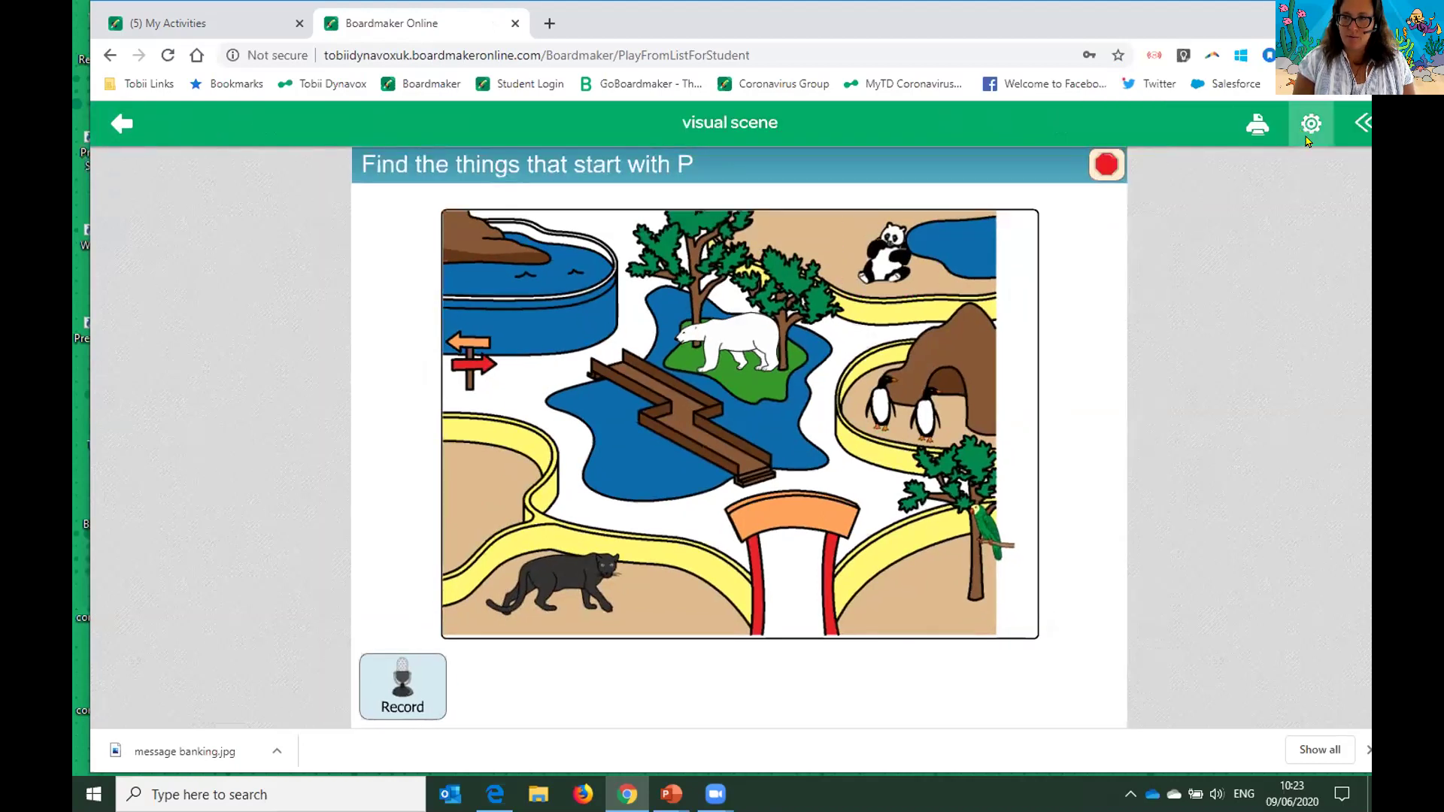
pyautogui.click(1305, 137)
# - Set the student's access method to Mouse Pause in User Settings and submit
pyautogui.click(1307, 167)
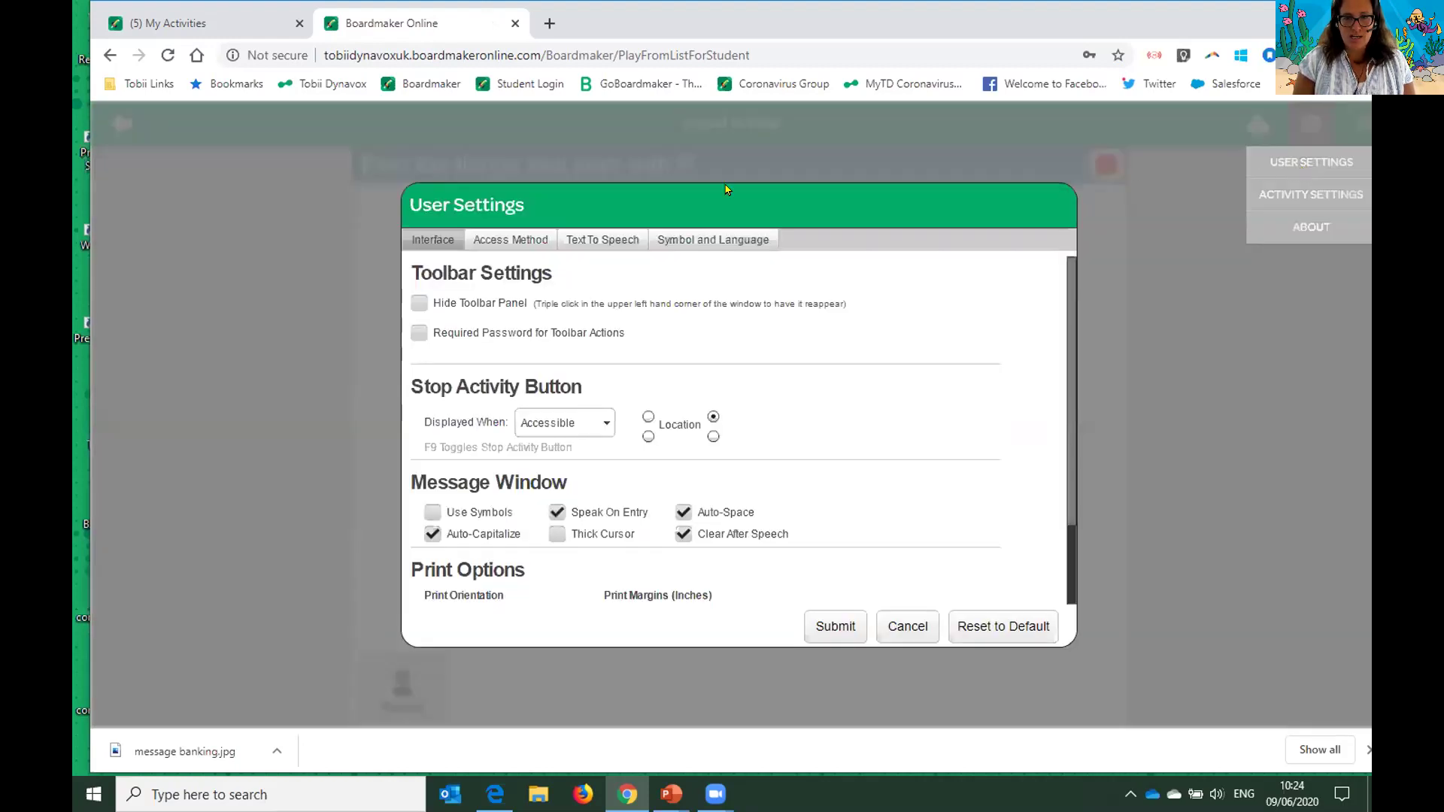
pyautogui.click(526, 246)
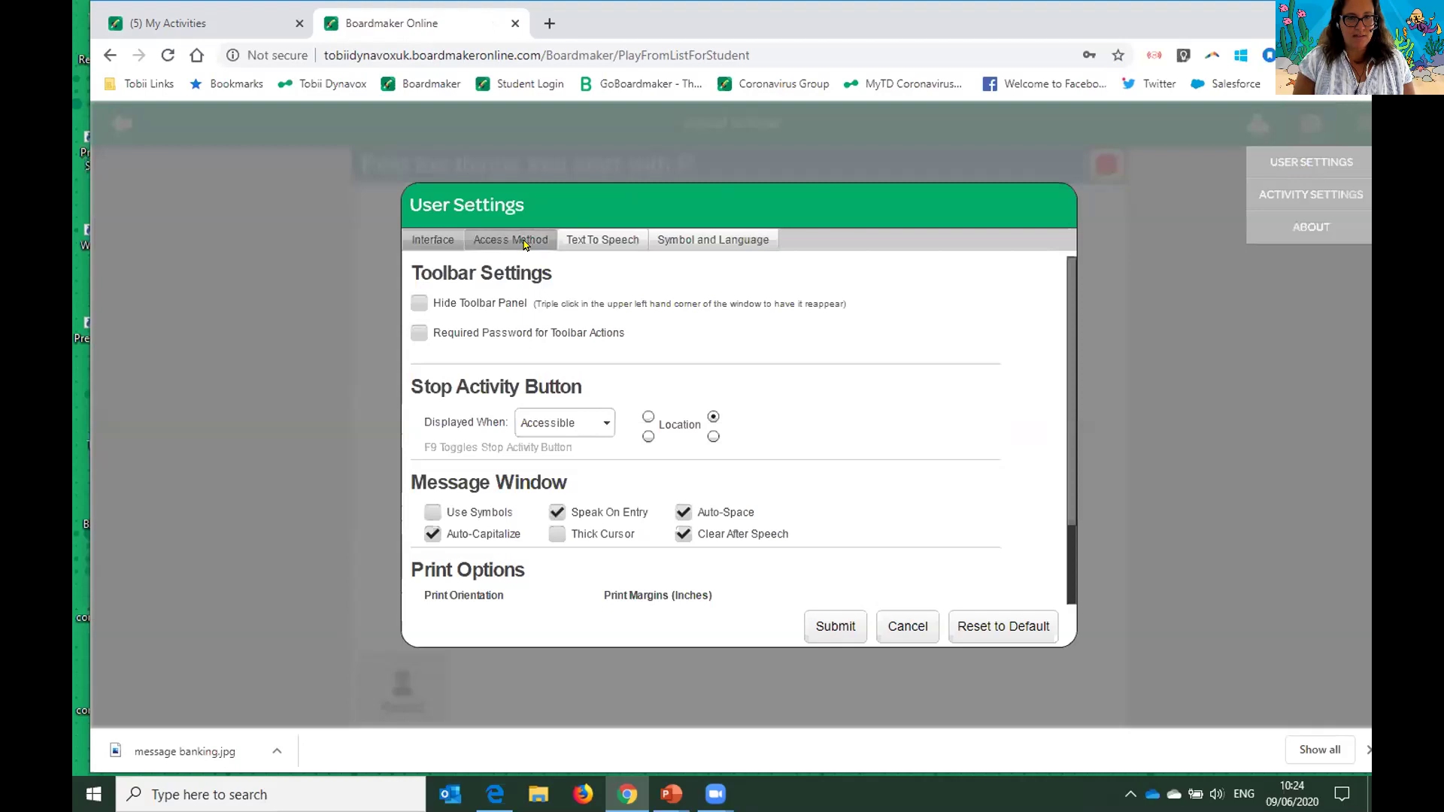
pyautogui.click(643, 316)
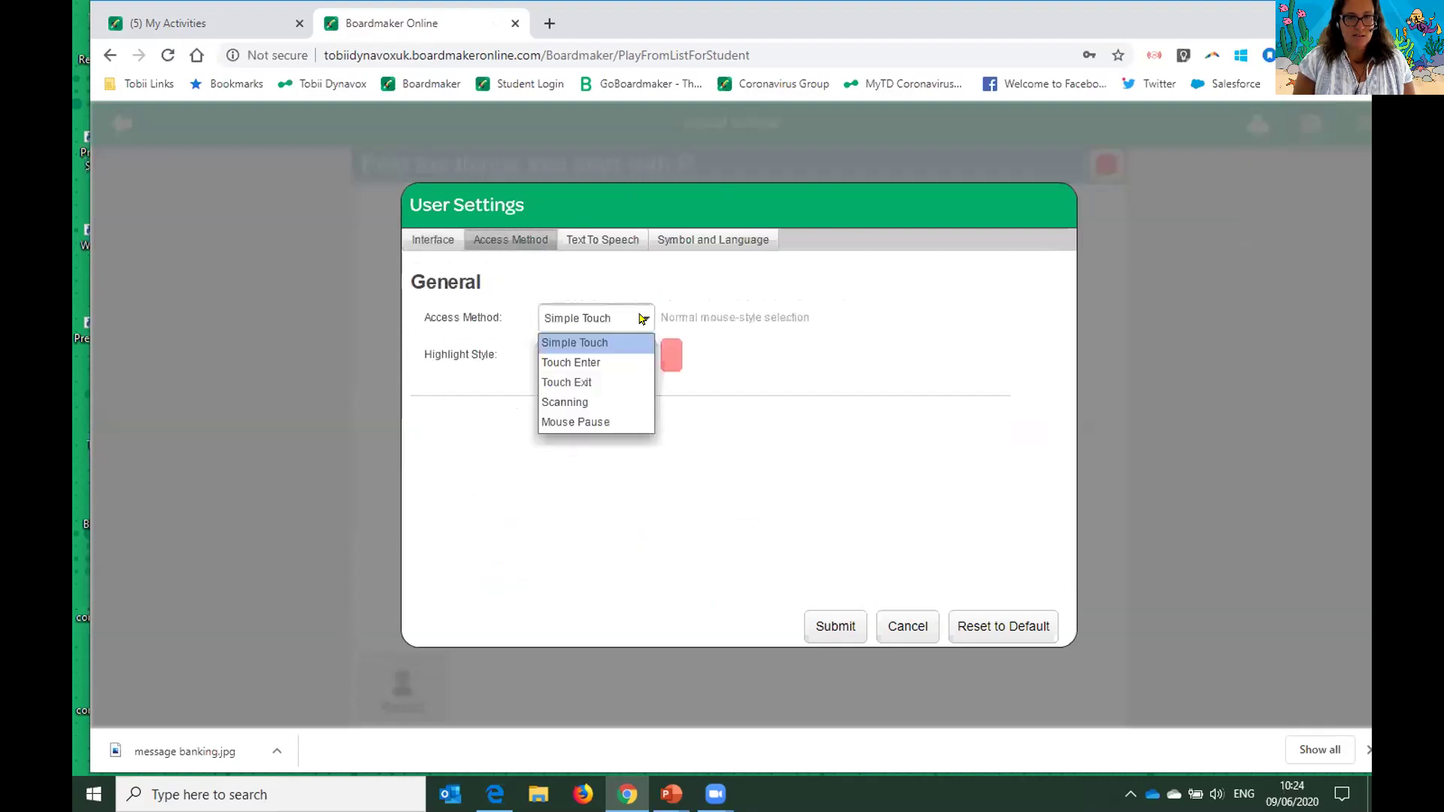
pyautogui.click(616, 422)
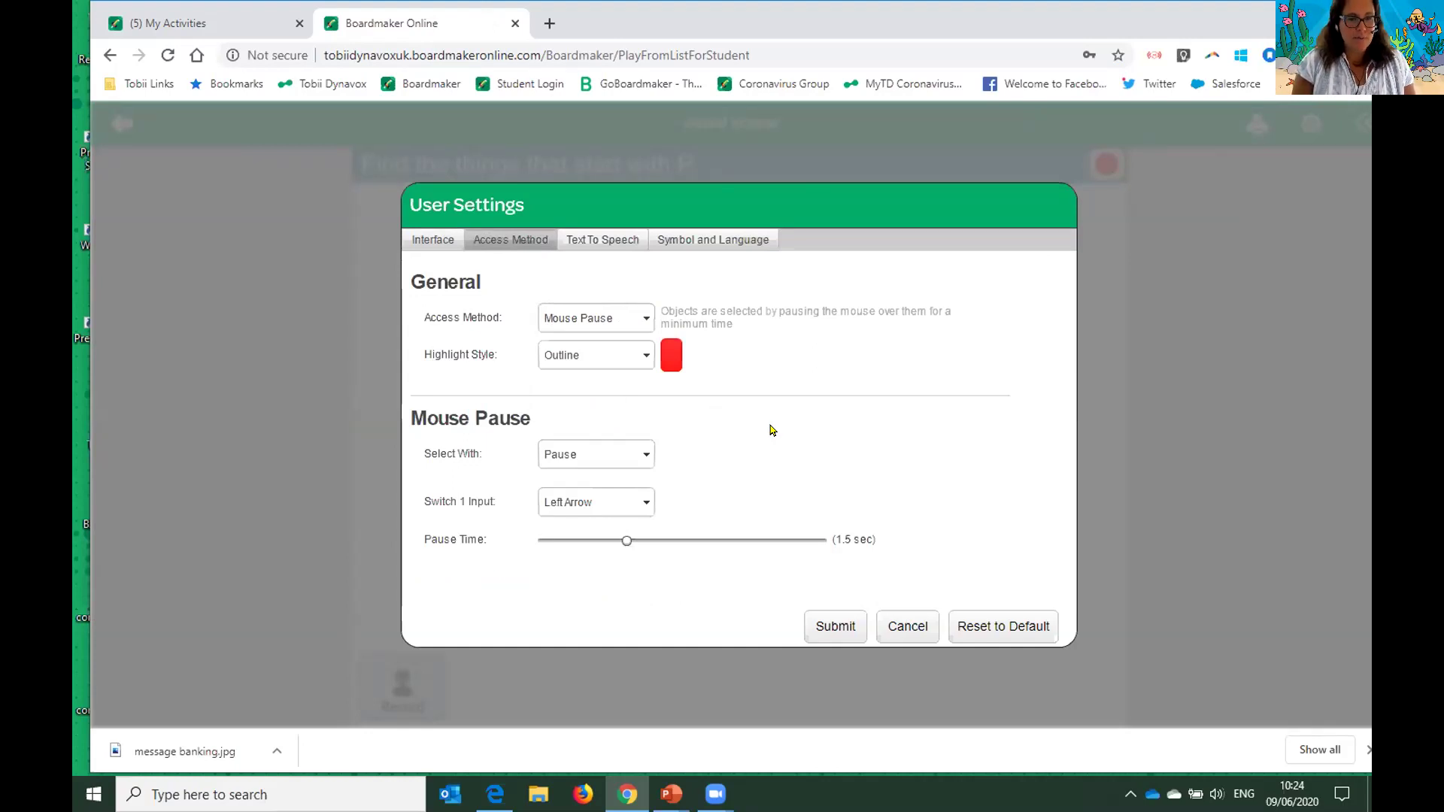
pyautogui.click(830, 621)
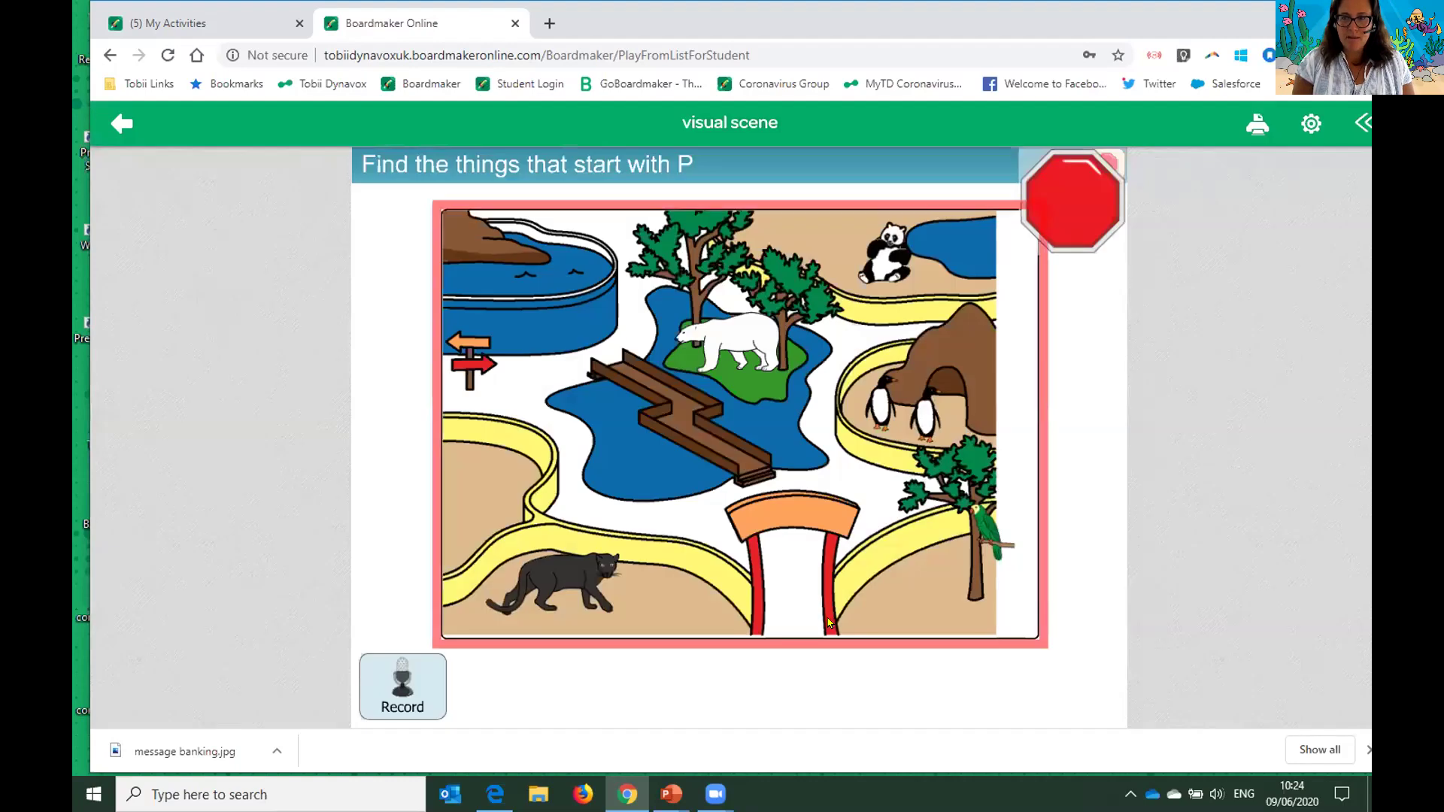
# - Pick the polar bear and panther in the scene, then minimise Chrome
pyautogui.click(753, 348)
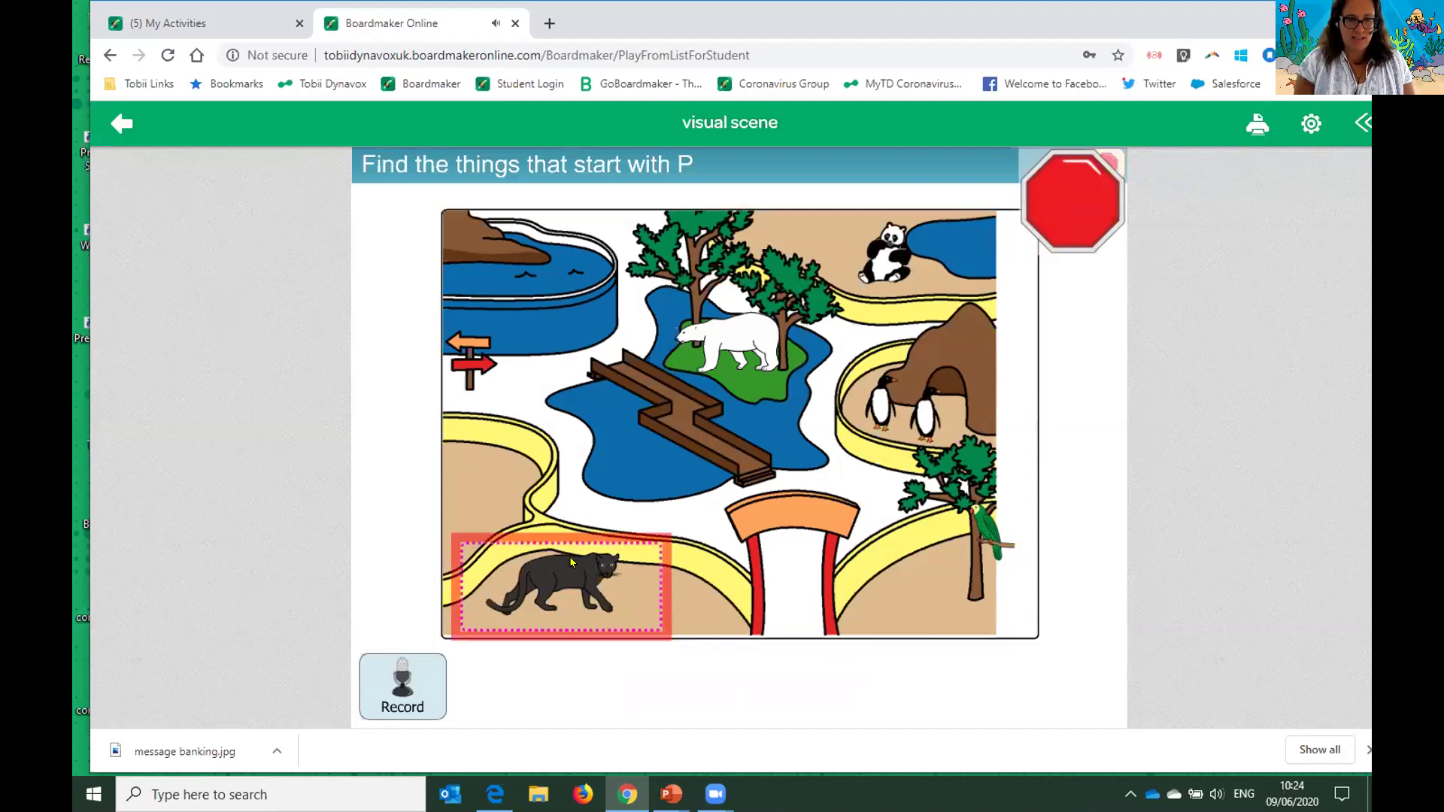
pyautogui.click(572, 561)
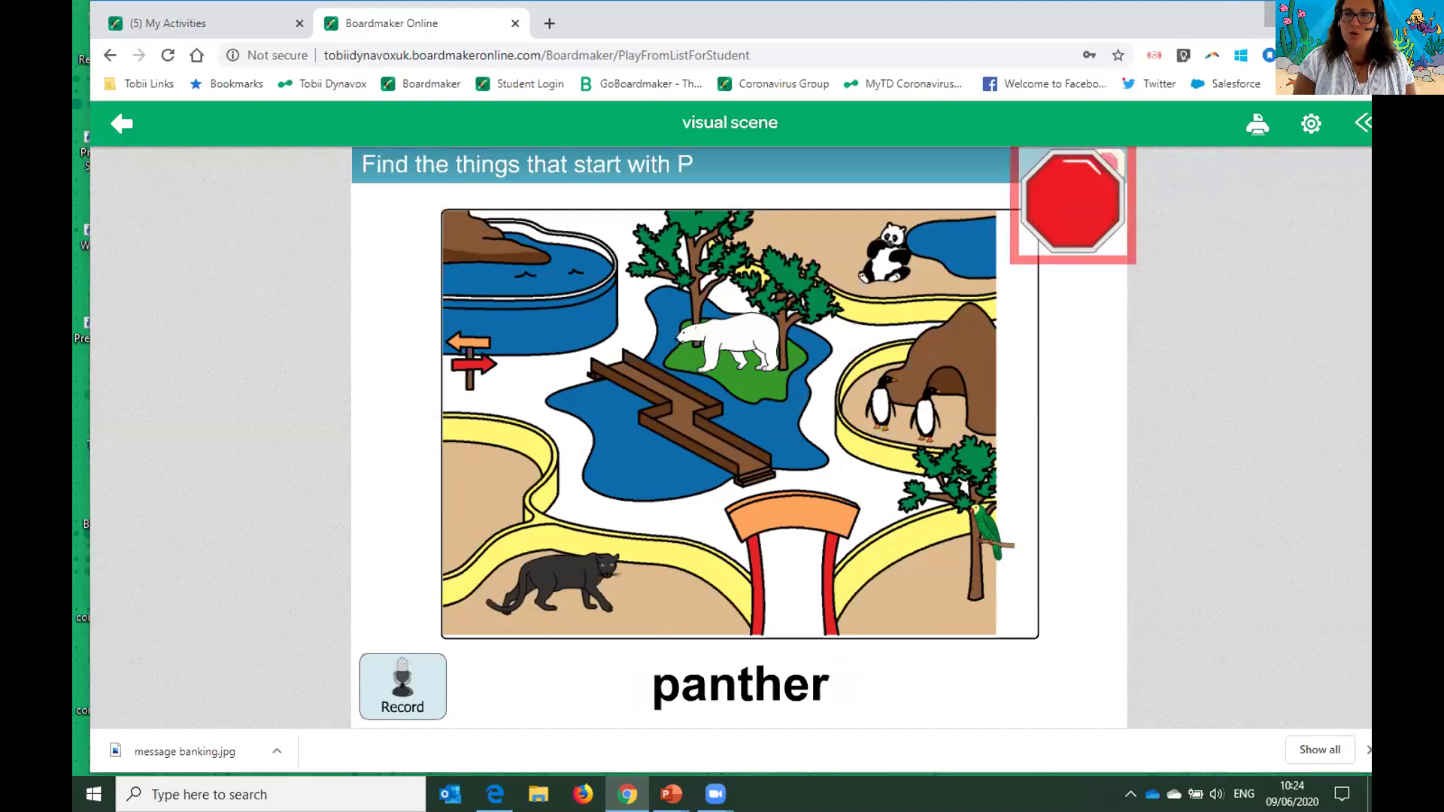
pyautogui.click(1284, 13)
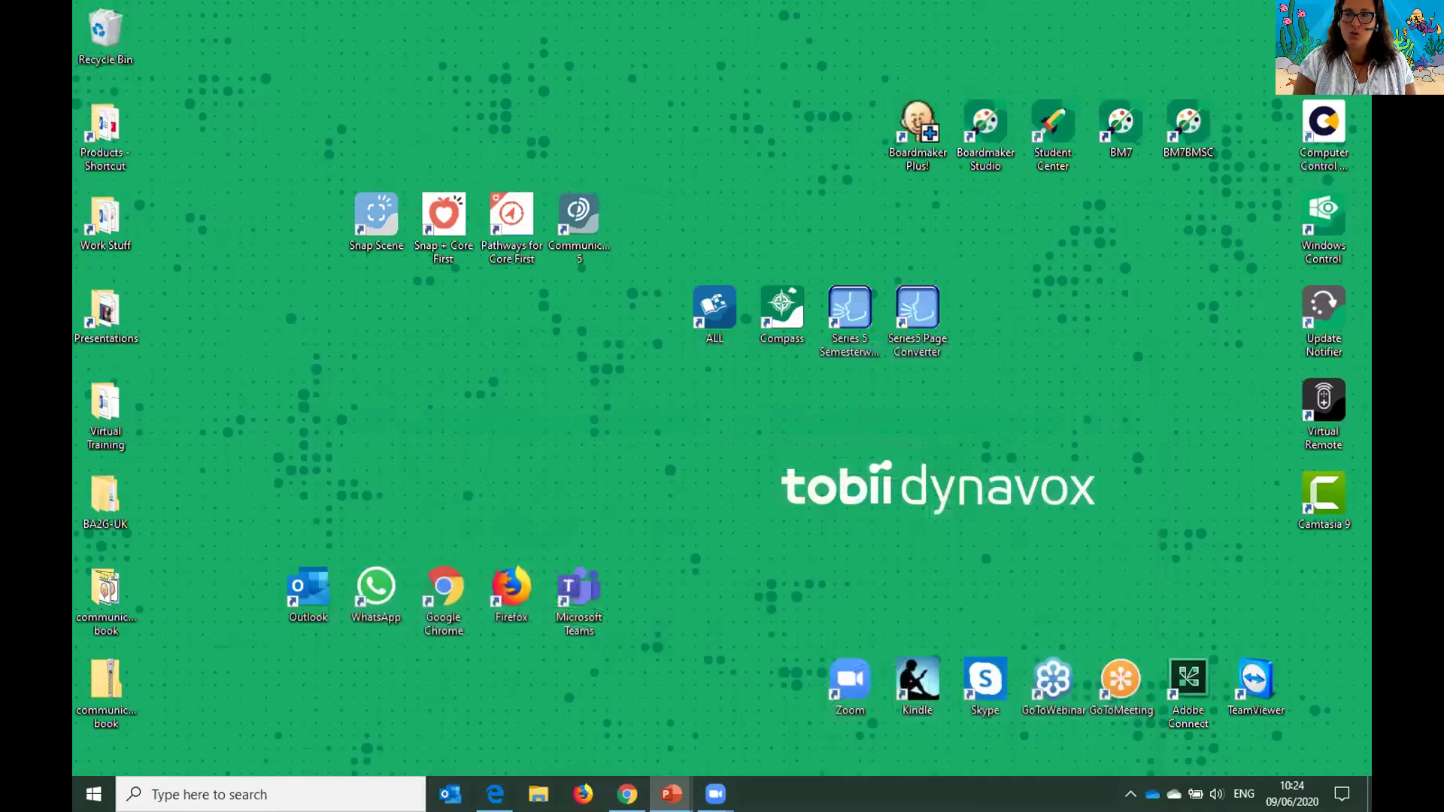
# - Launch Student Center maximised and choose to sign in as Student / Child
pyautogui.doubleClick(1048, 135)
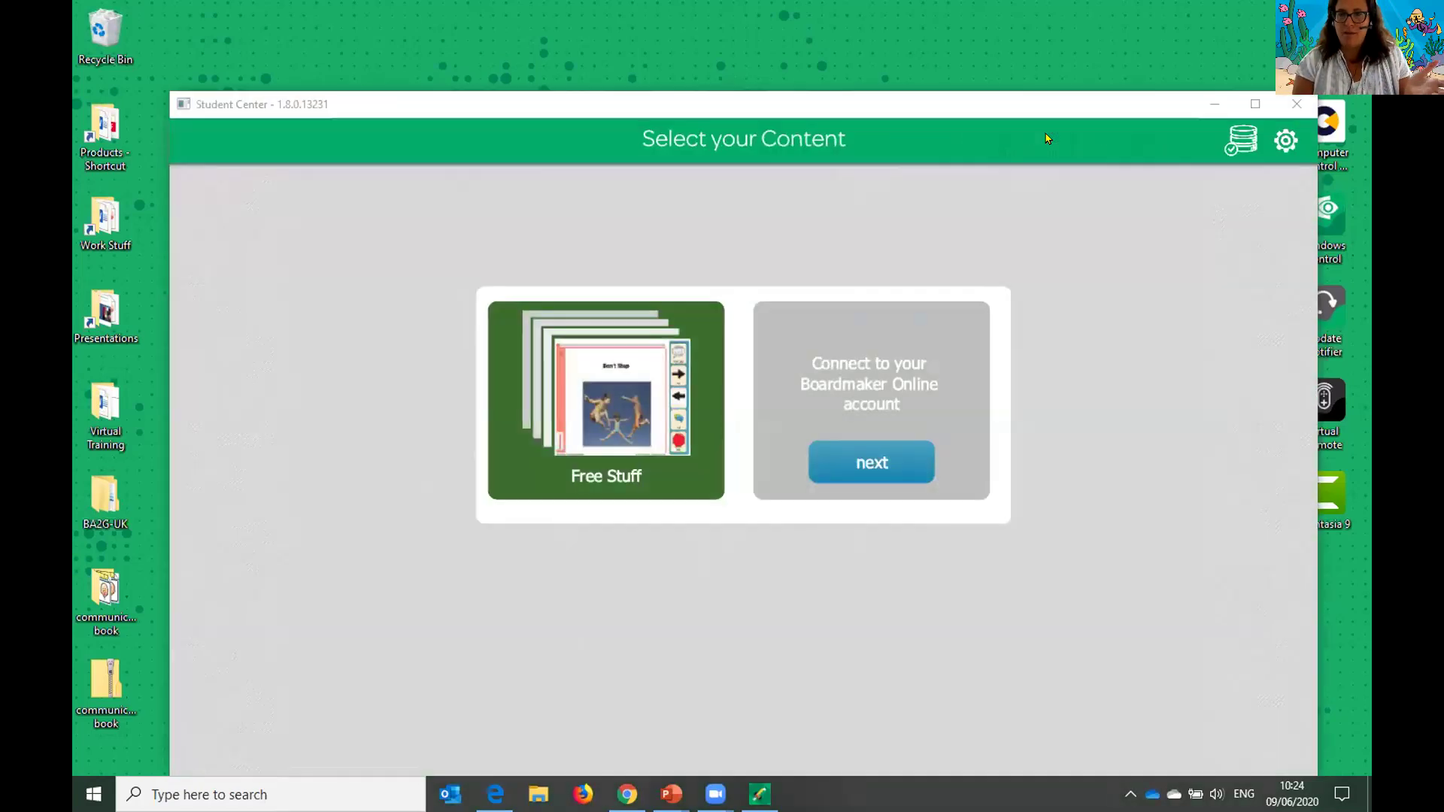
pyautogui.click(1256, 105)
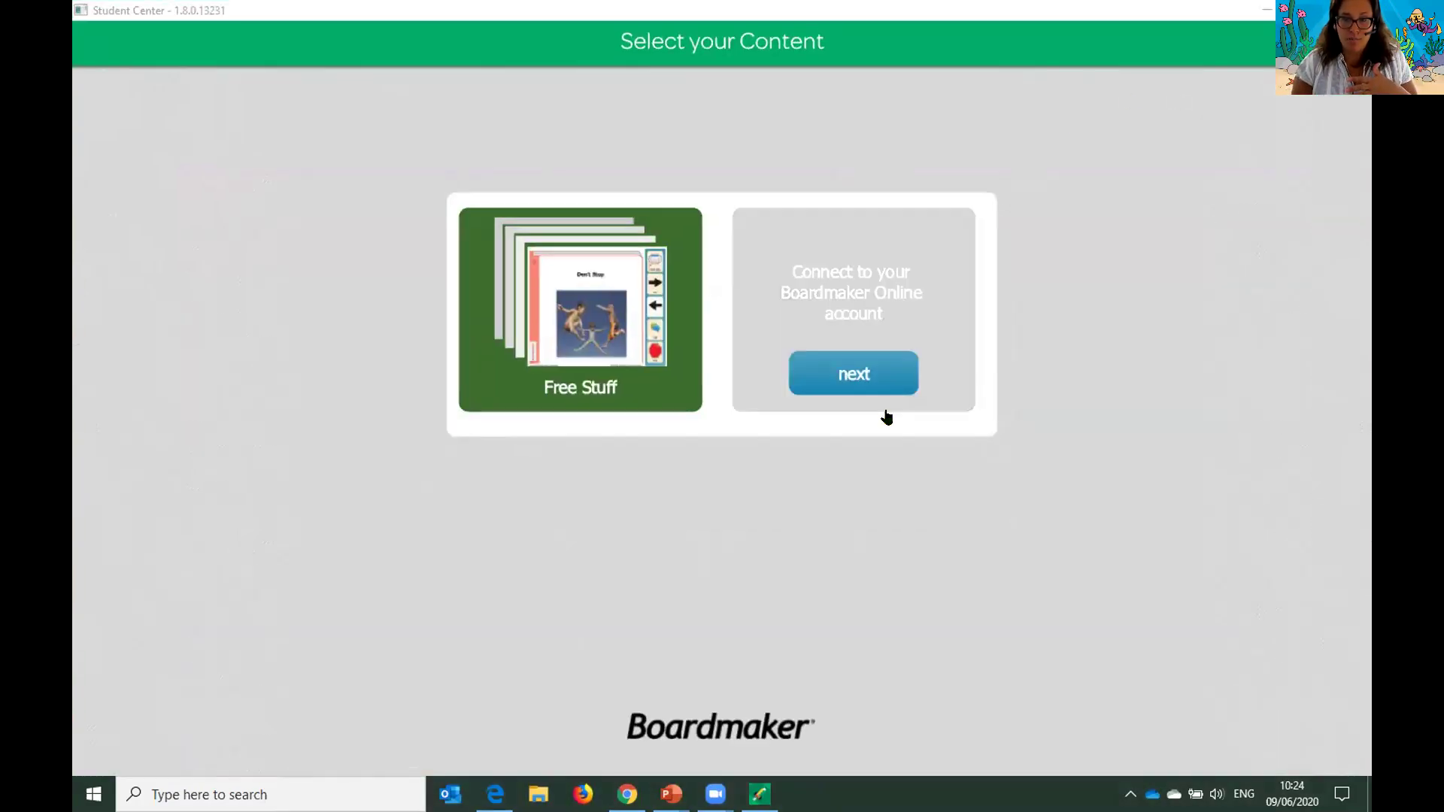
pyautogui.click(847, 369)
pyautogui.click(625, 385)
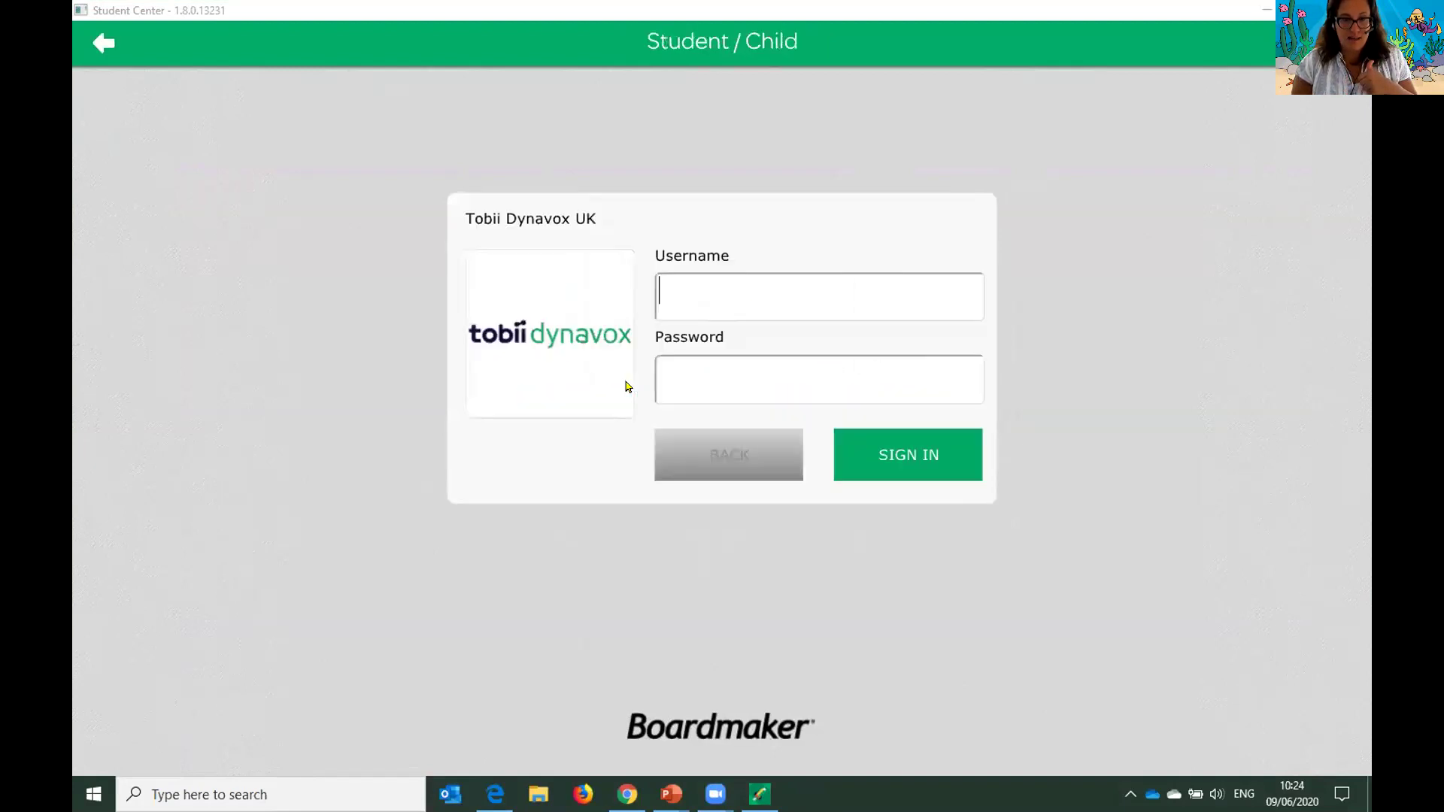
# - Sign in with the Tuesday Webinar student's username and password
pyautogui.write('t')
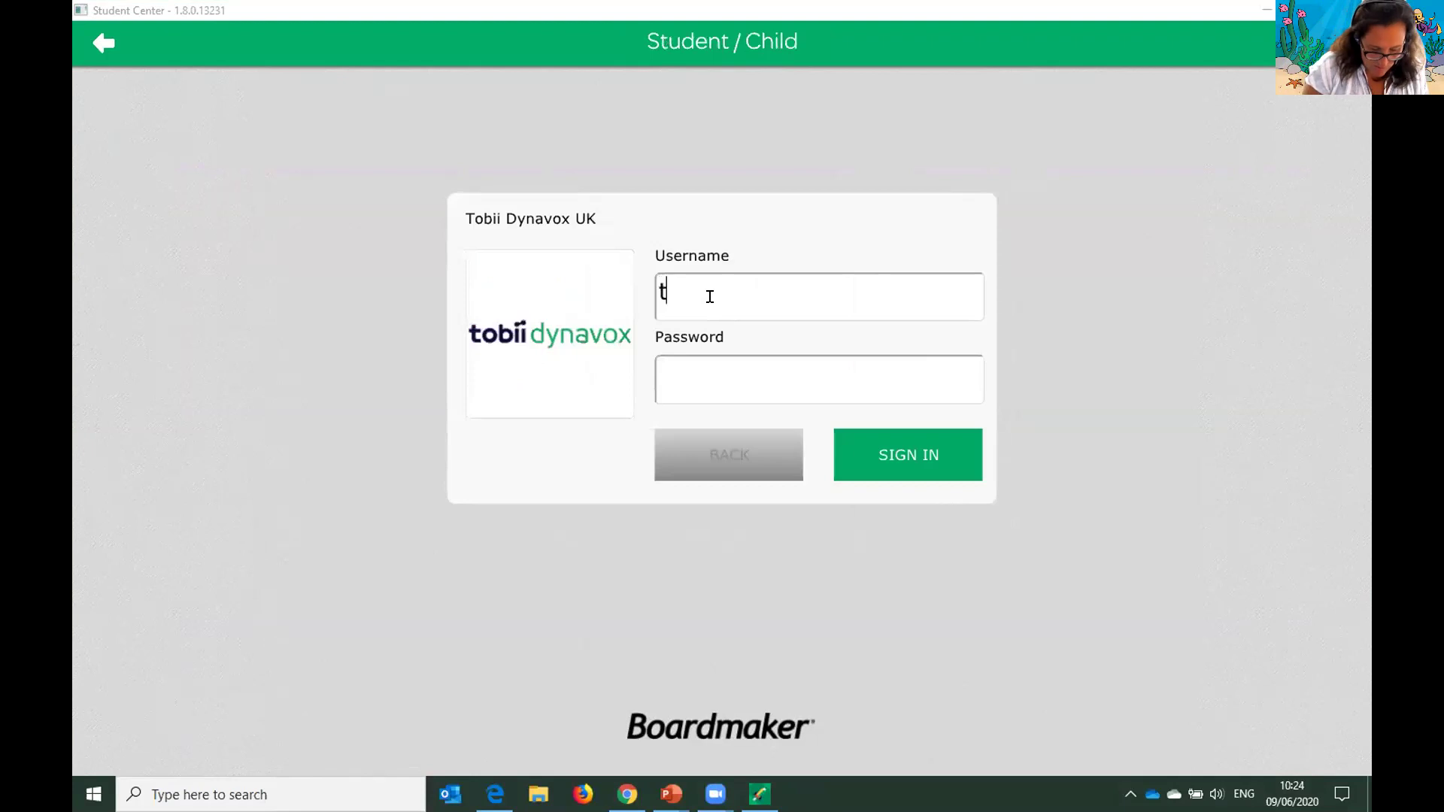
pyautogui.write('ues9.6.20')
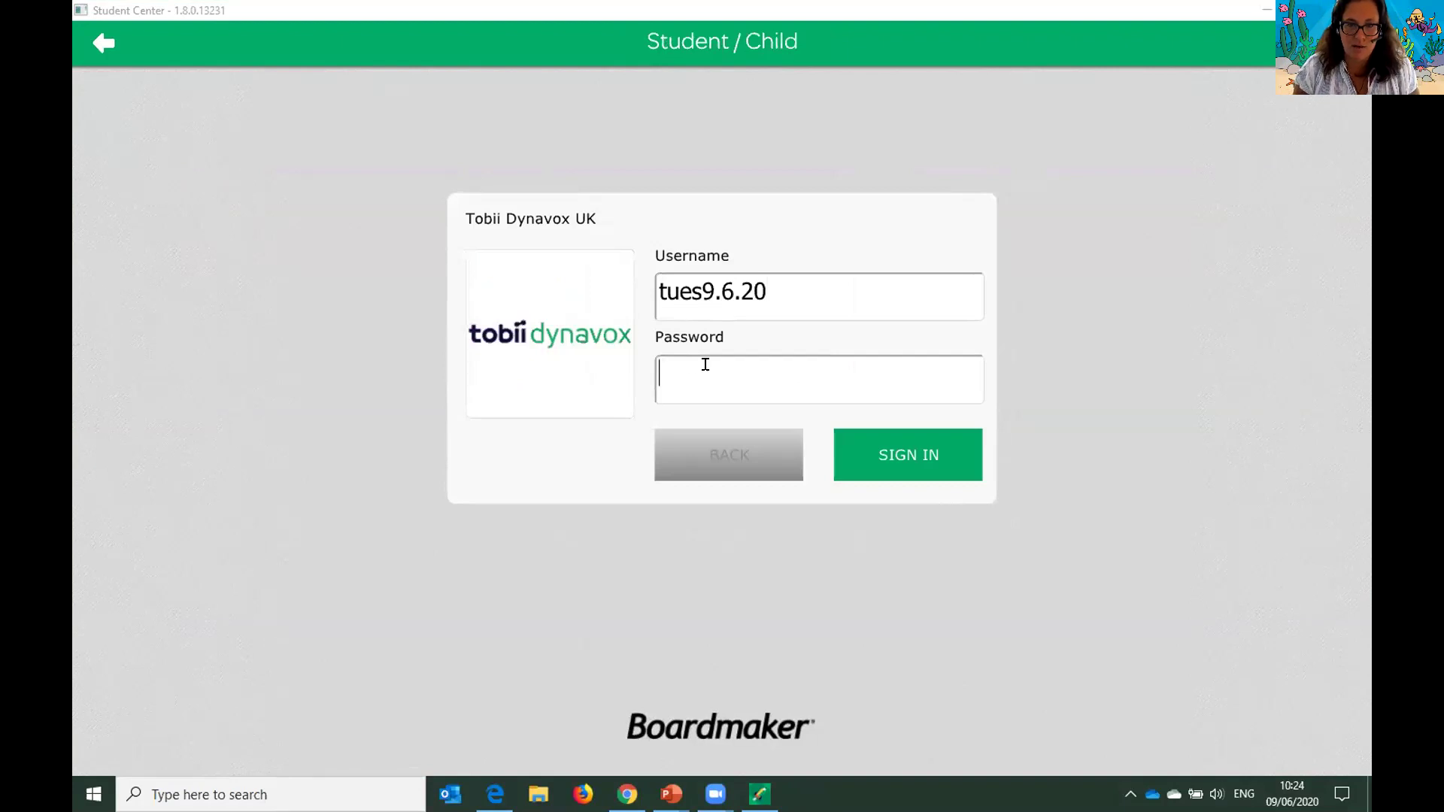
pyautogui.click(705, 365)
pyautogui.write('******')
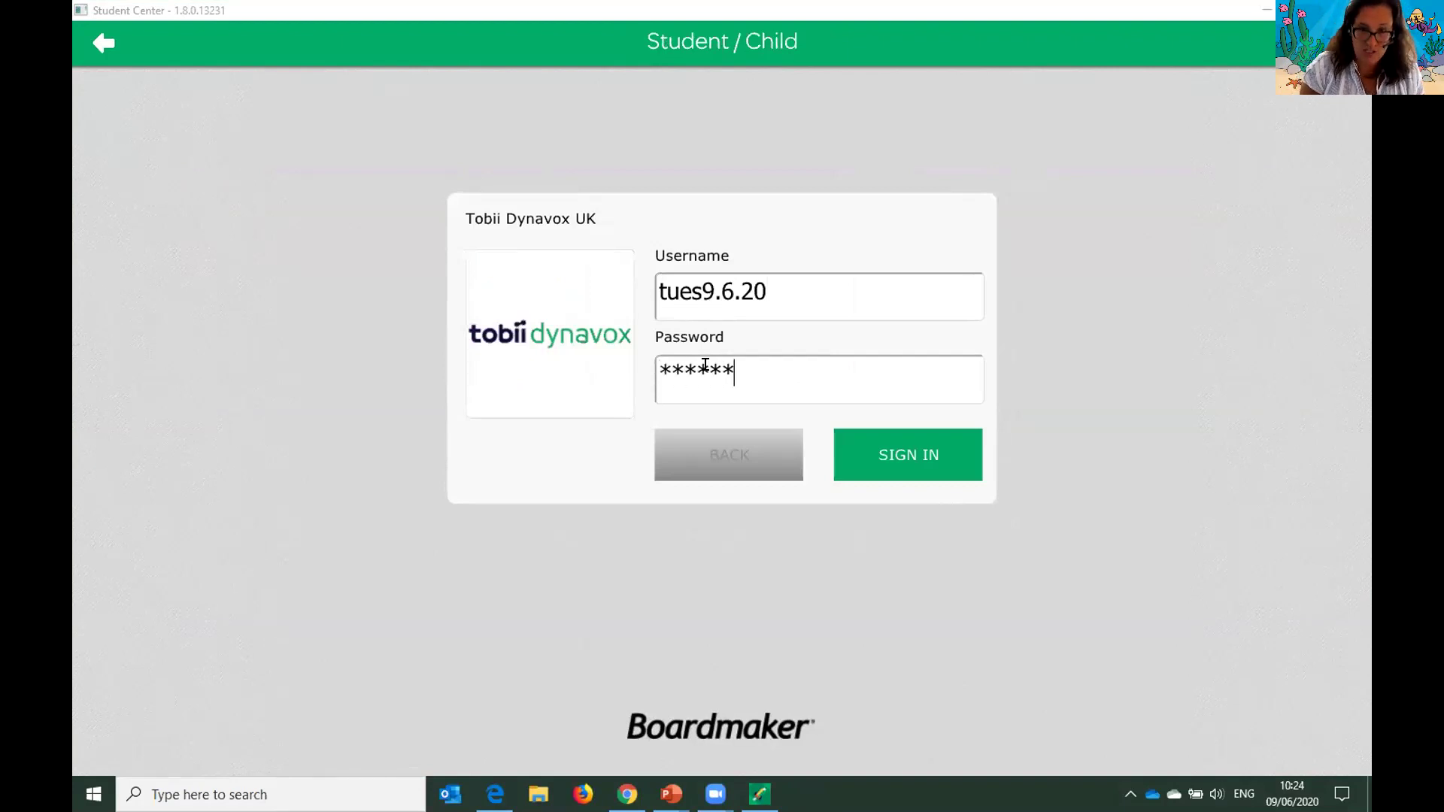
pyautogui.click(907, 448)
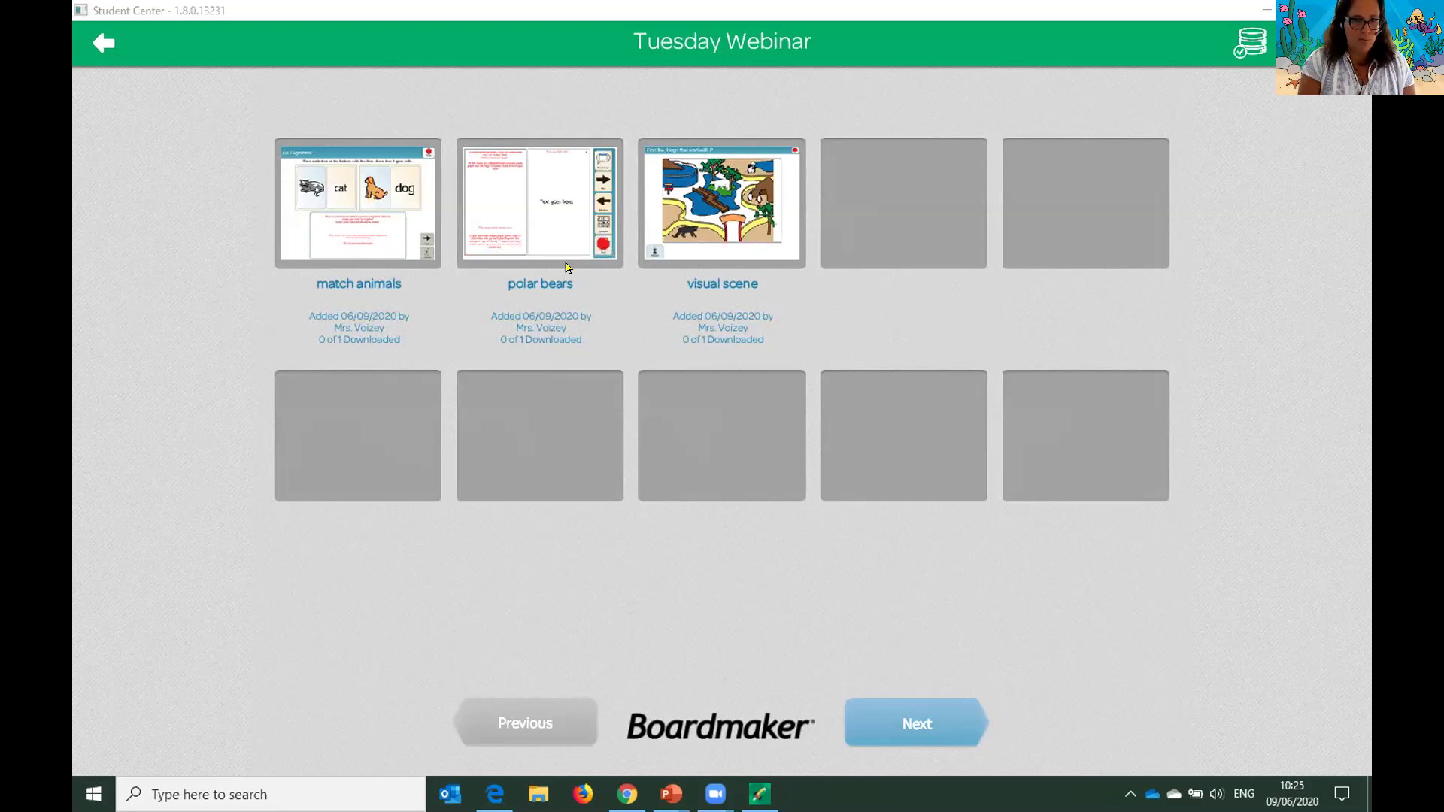
# - In the match animals activity, pair the dog and cat words with their pictures, then stop
pyautogui.click(369, 217)
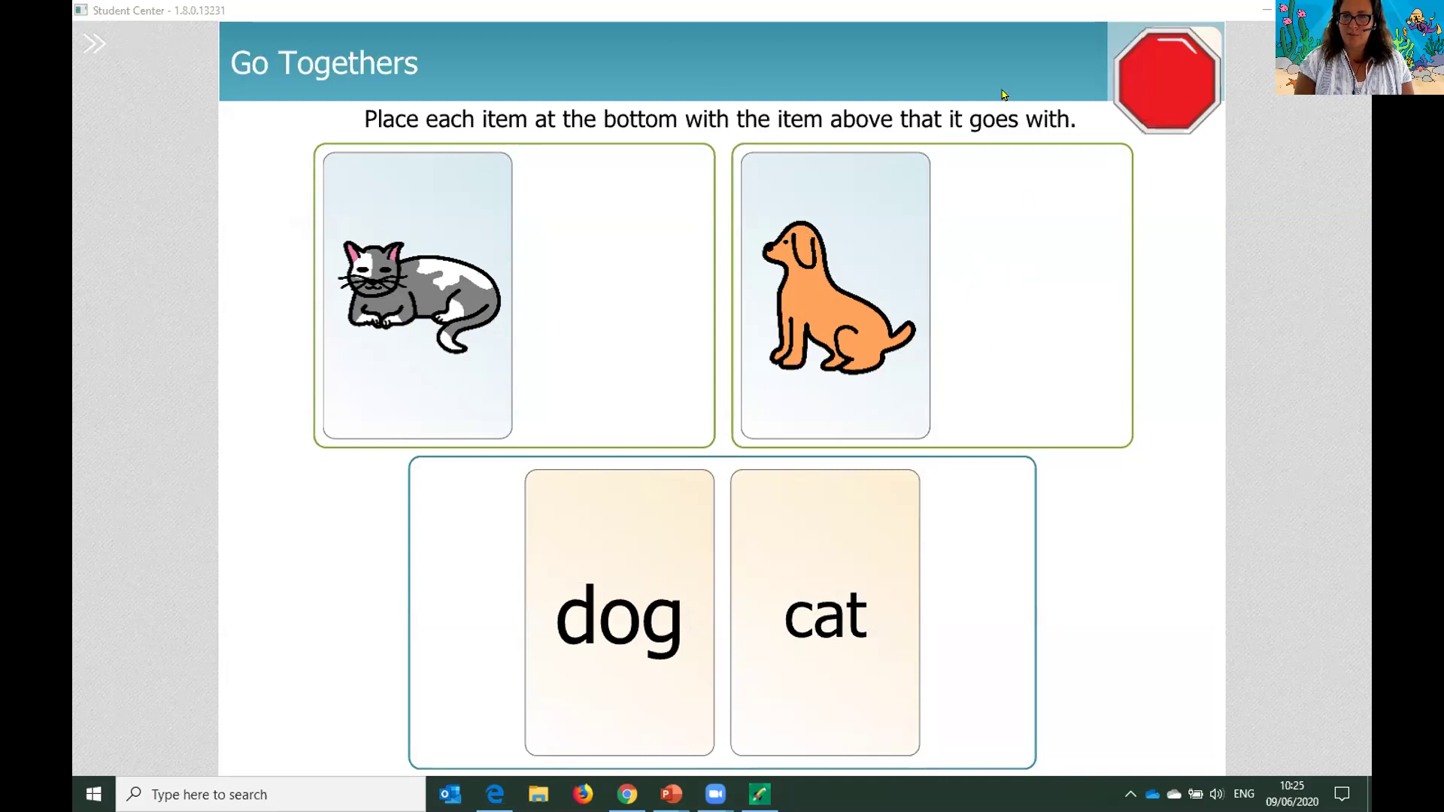
pyautogui.click(604, 585)
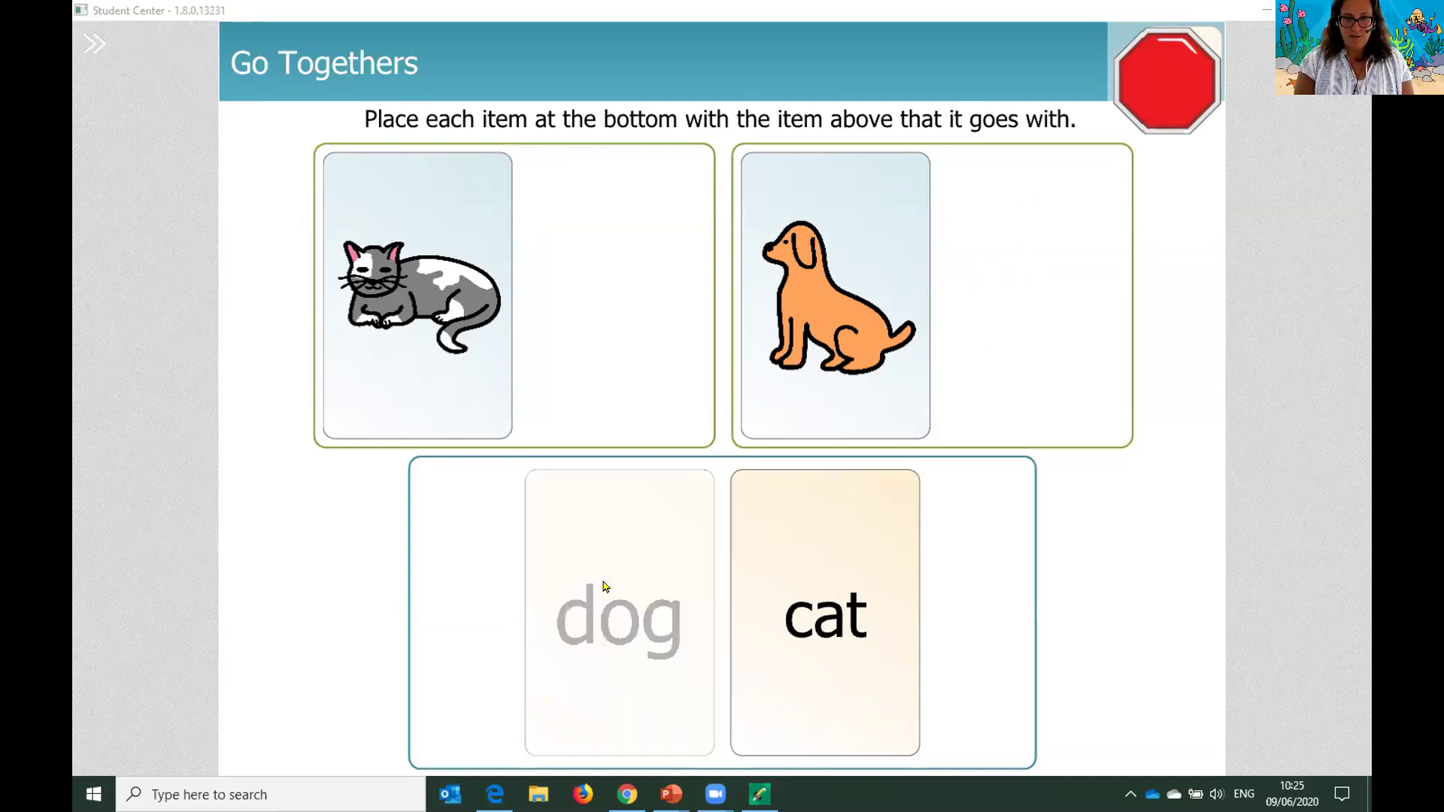
pyautogui.click(1021, 325)
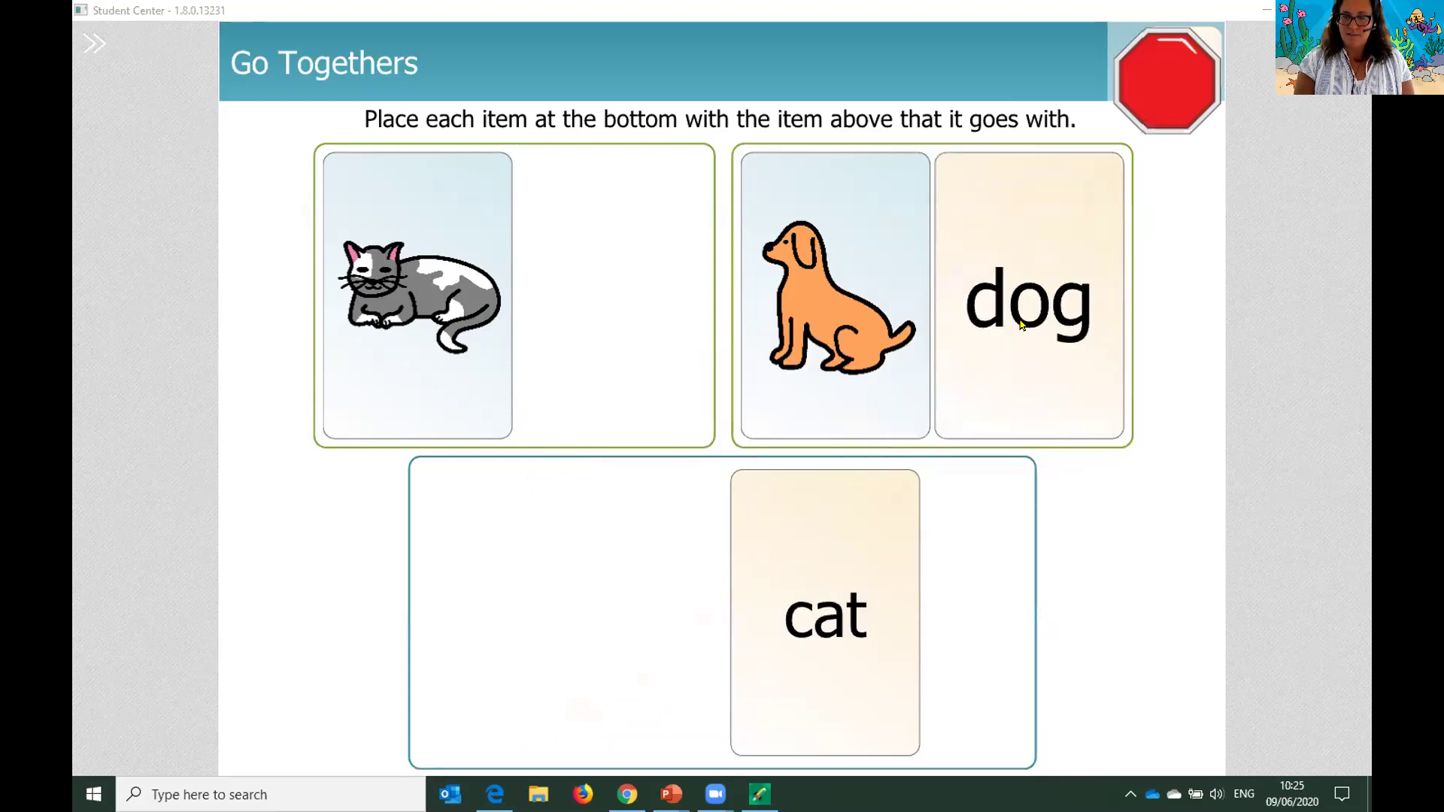
pyautogui.click(831, 579)
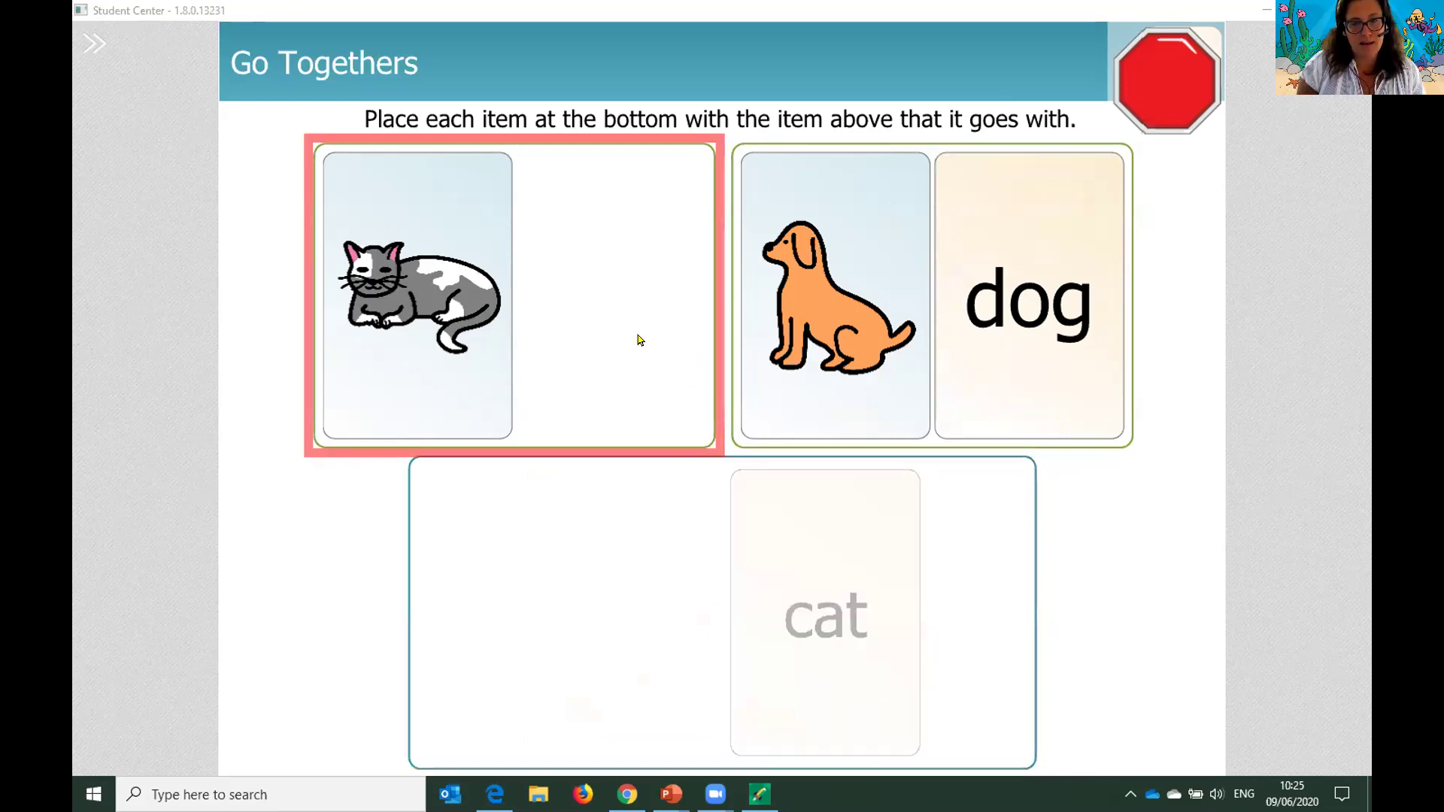
pyautogui.click(591, 276)
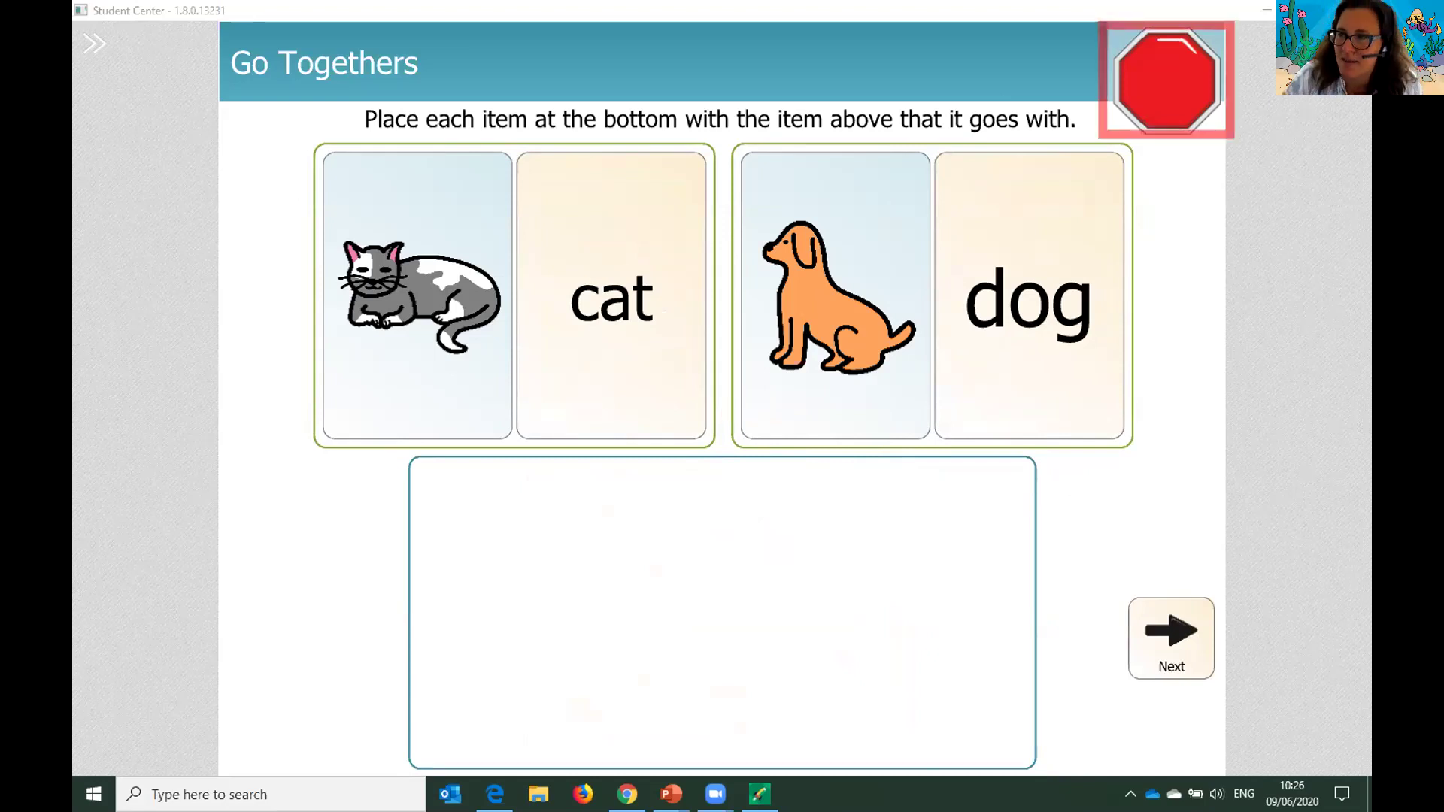
pyautogui.click(1166, 82)
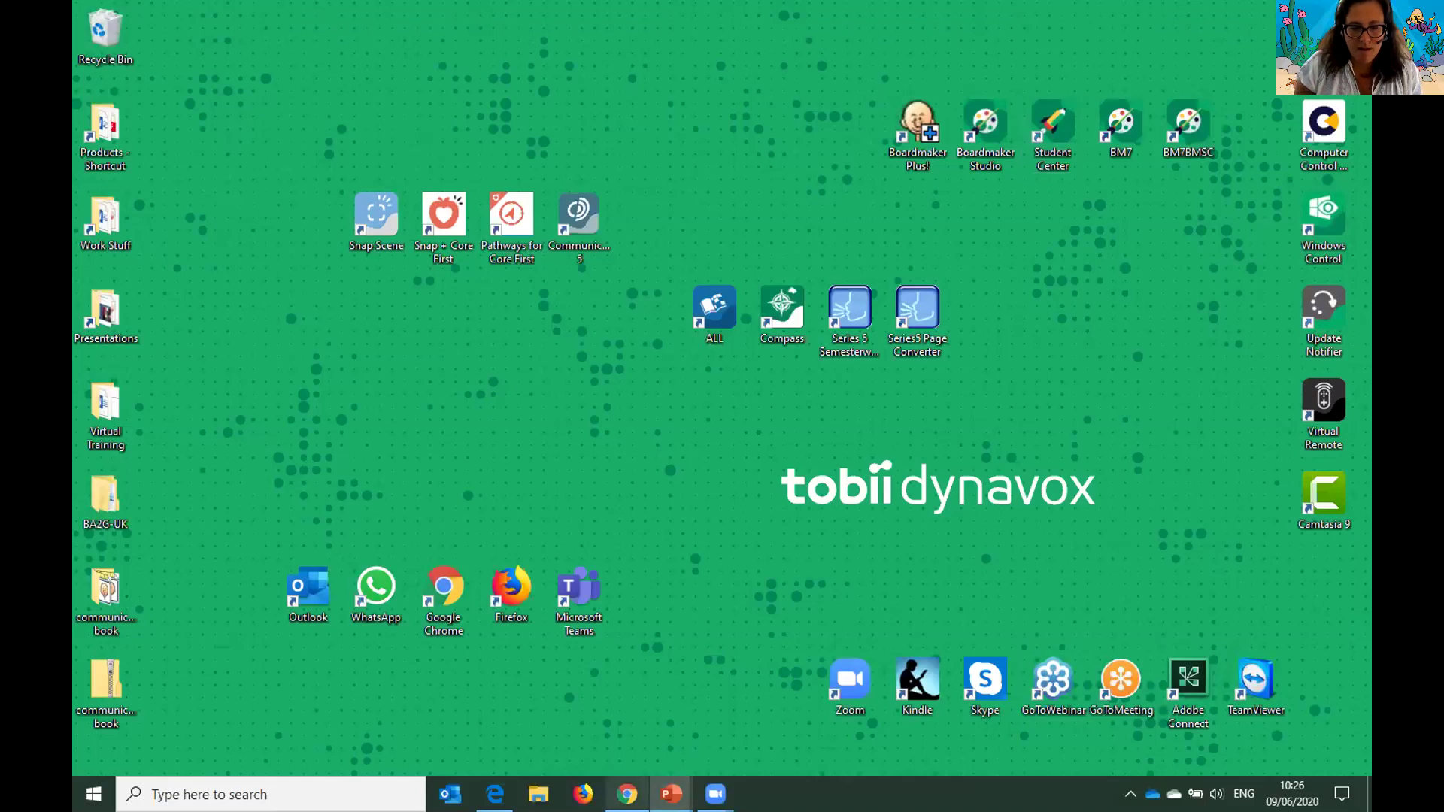
# - Restore Chrome and close the visual scene activity tab, confirming Leave
pyautogui.click(627, 794)
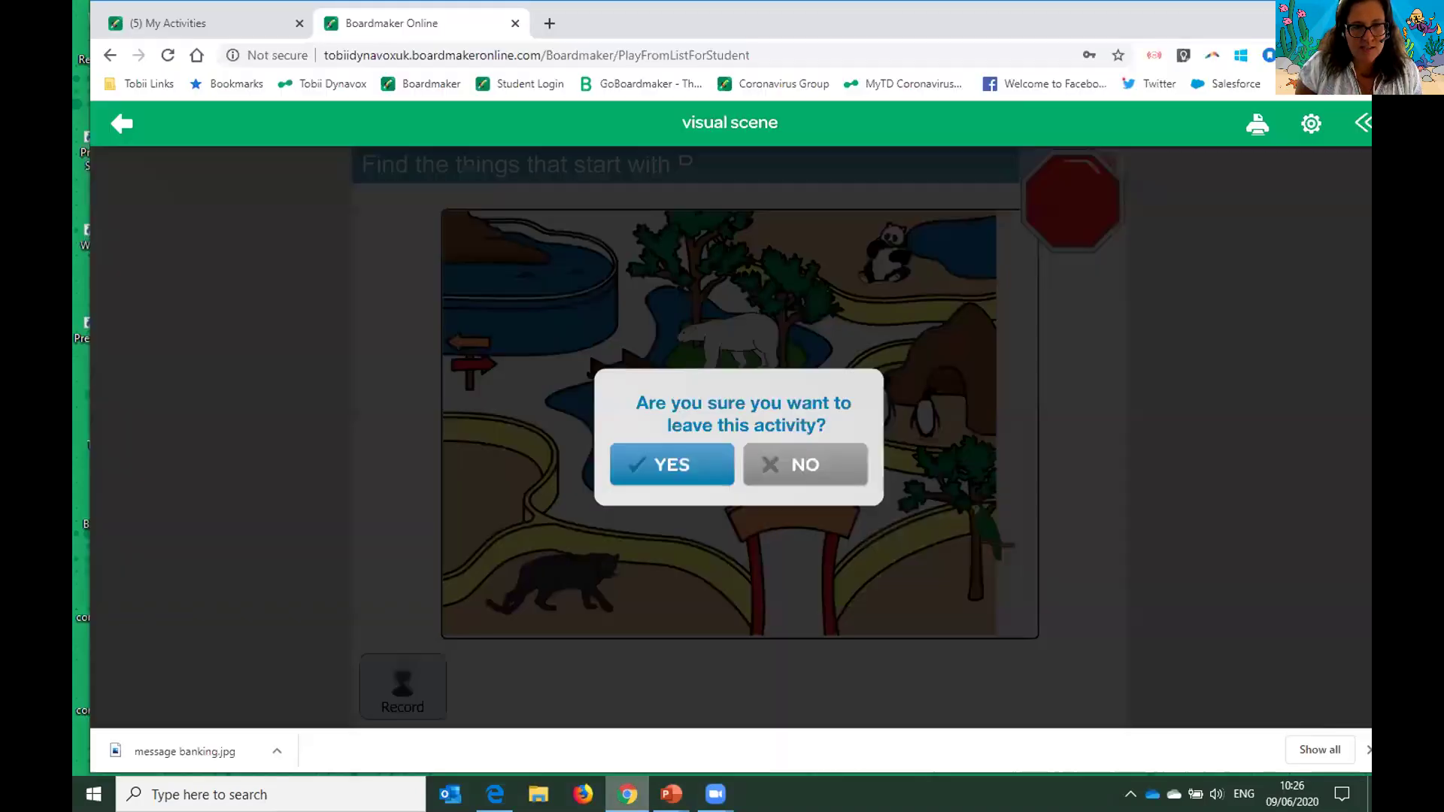
pyautogui.click(514, 23)
pyautogui.click(818, 157)
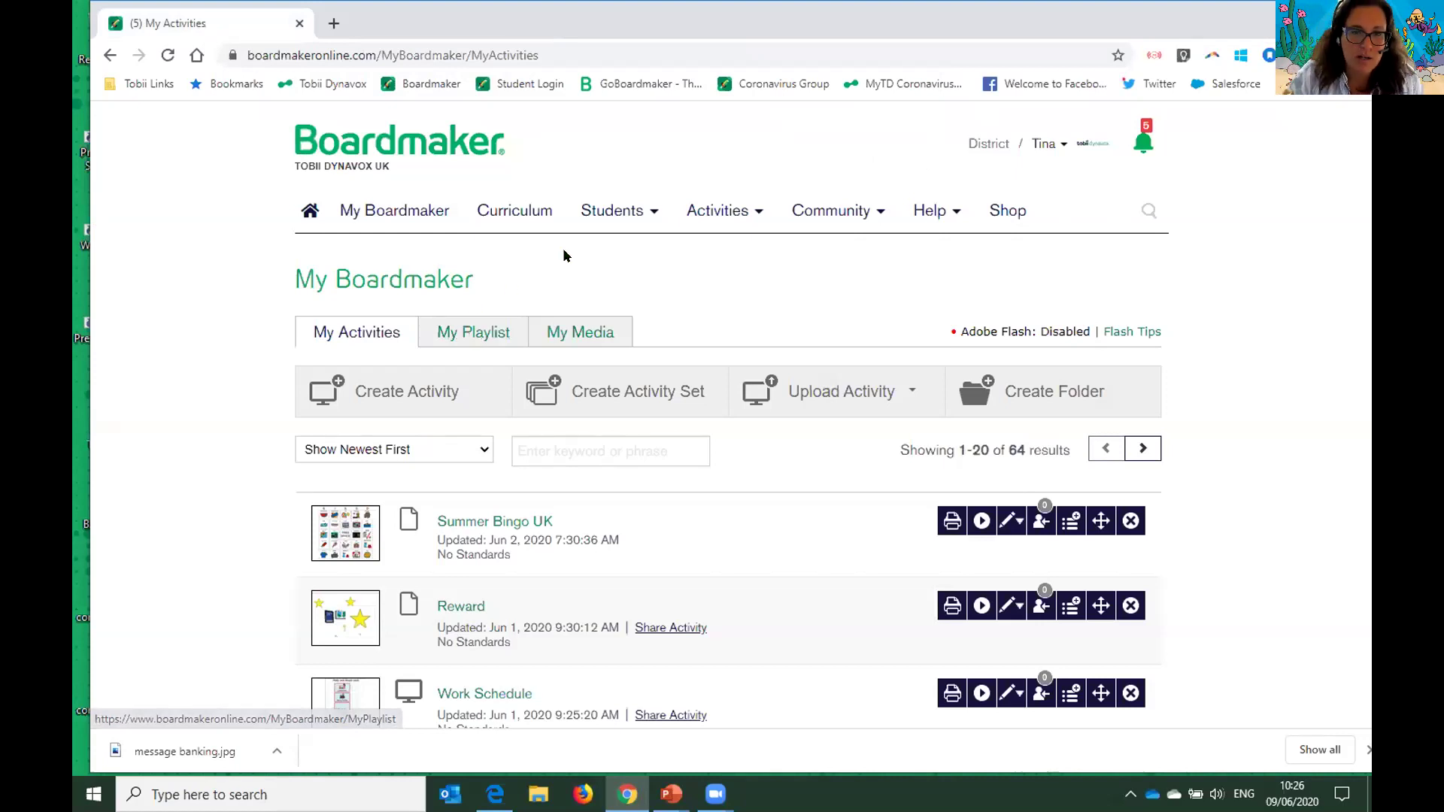
pyautogui.moveTo(612, 212)
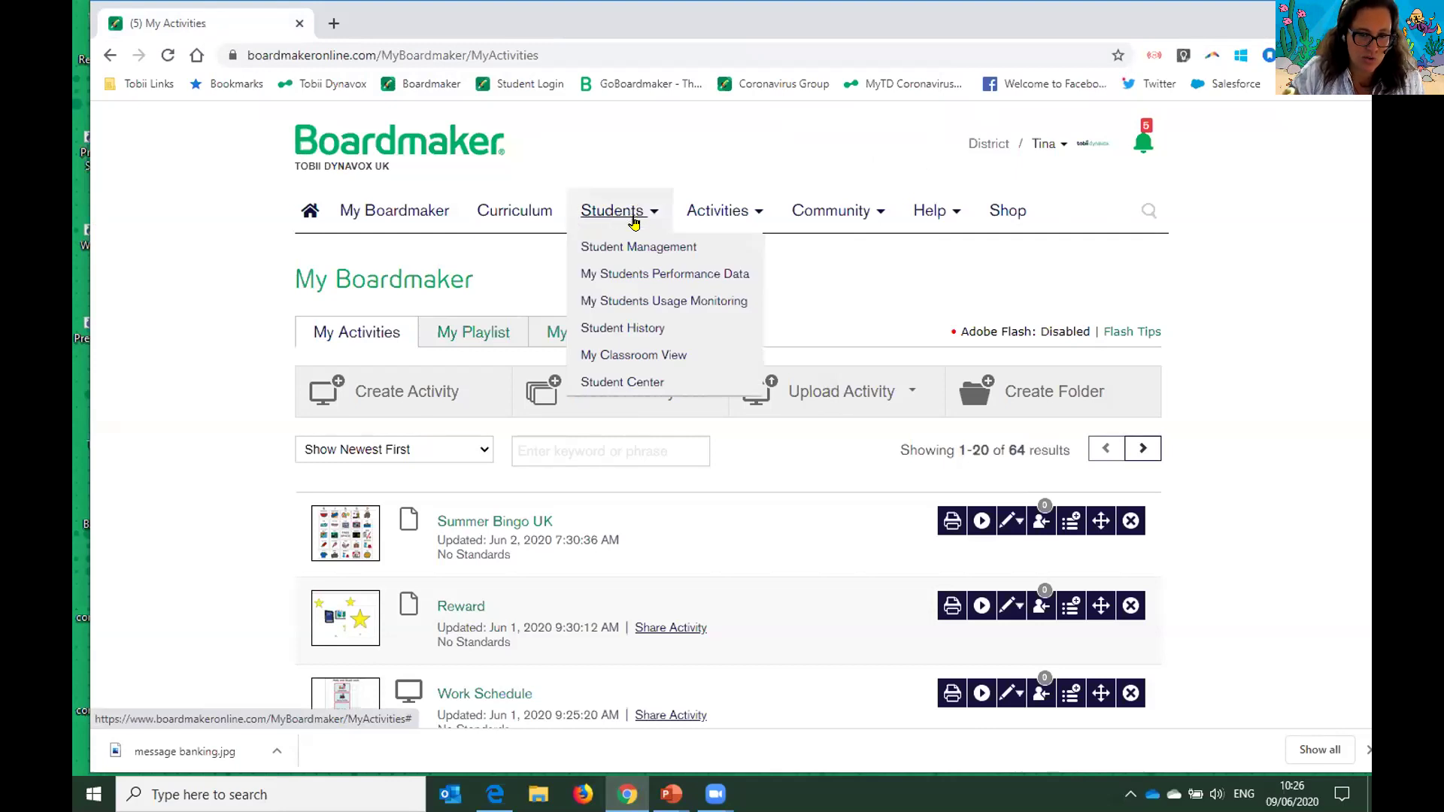
# - Open the Tuesday9.6.20 student's profile from Student Management
pyautogui.click(686, 247)
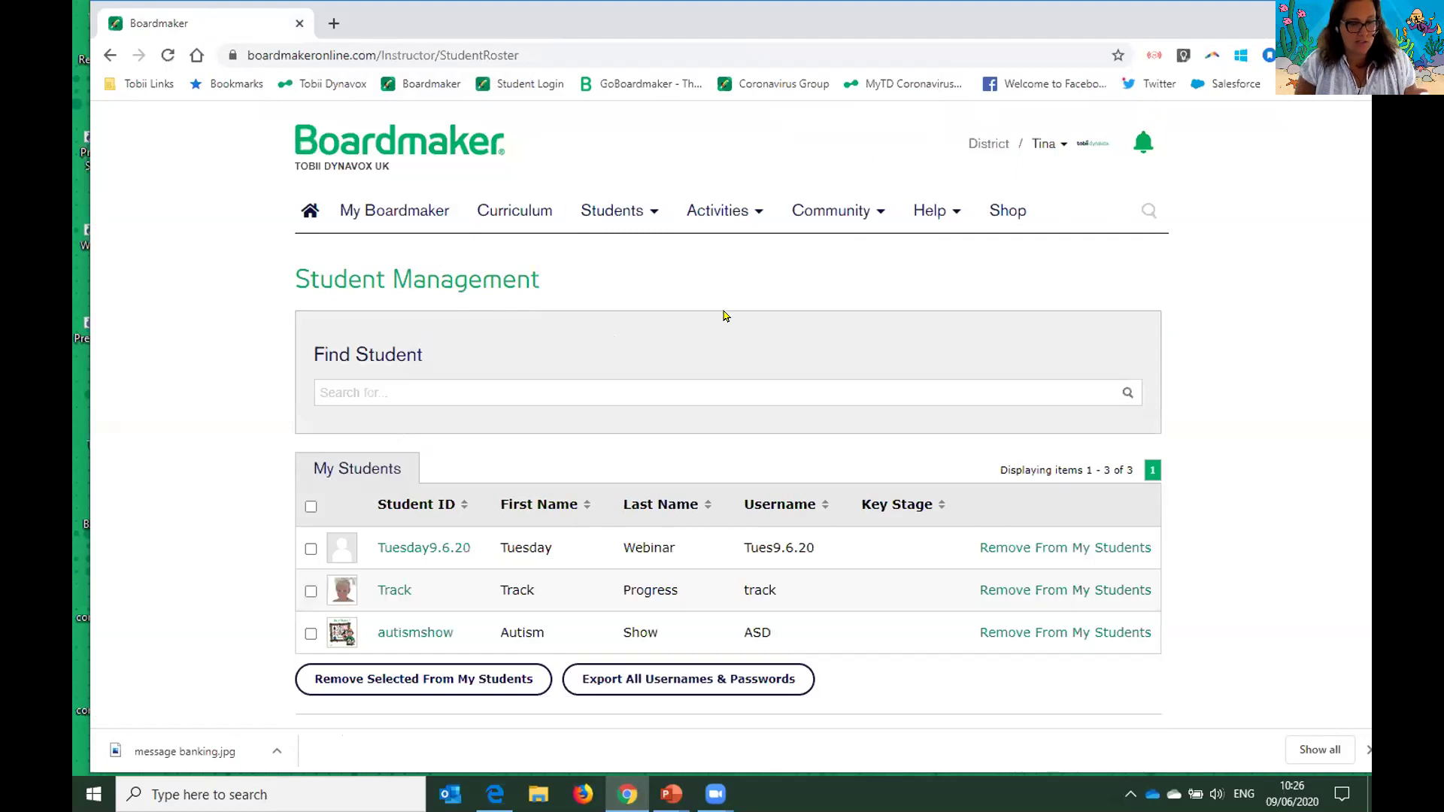
pyautogui.scroll(-3, 724, 316)
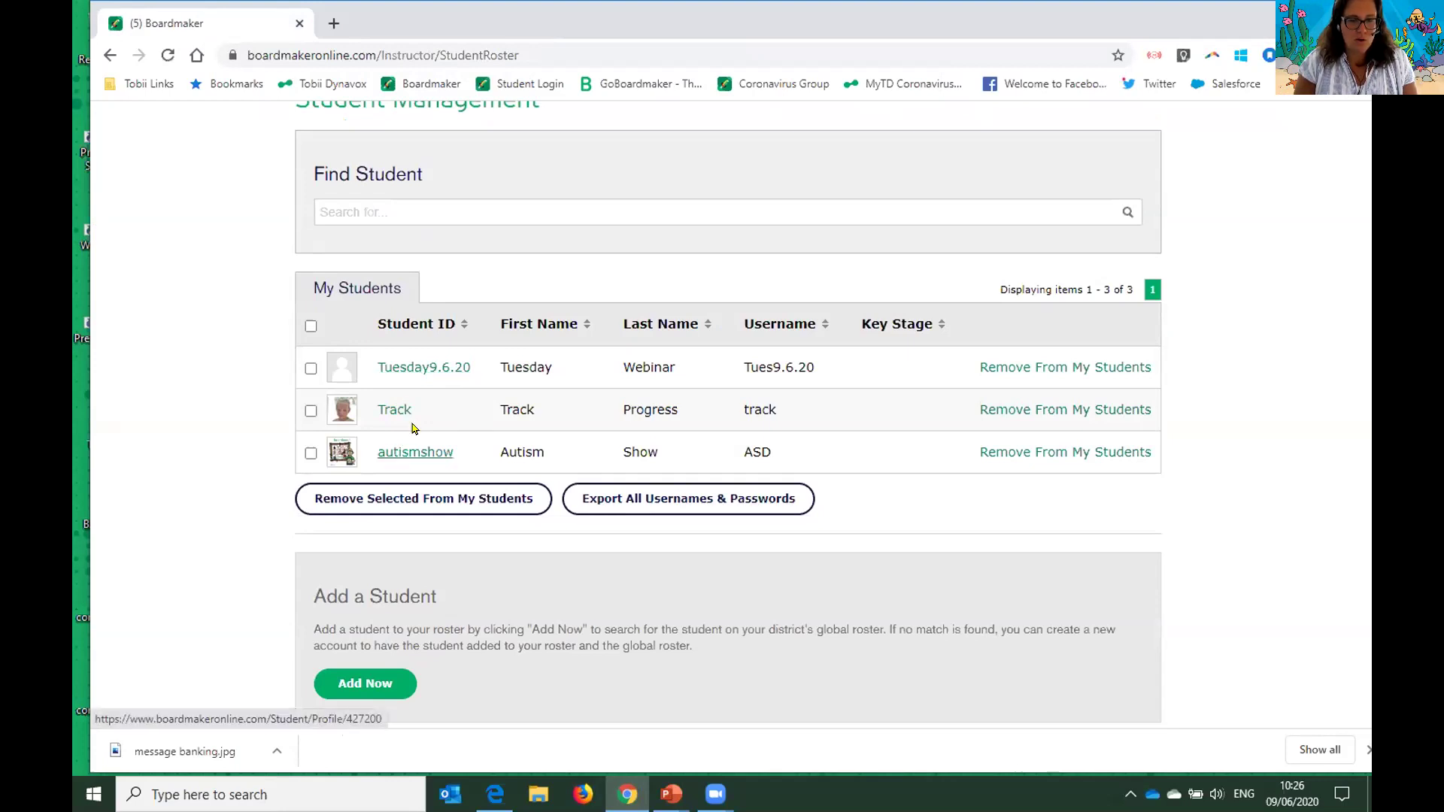
pyautogui.click(426, 368)
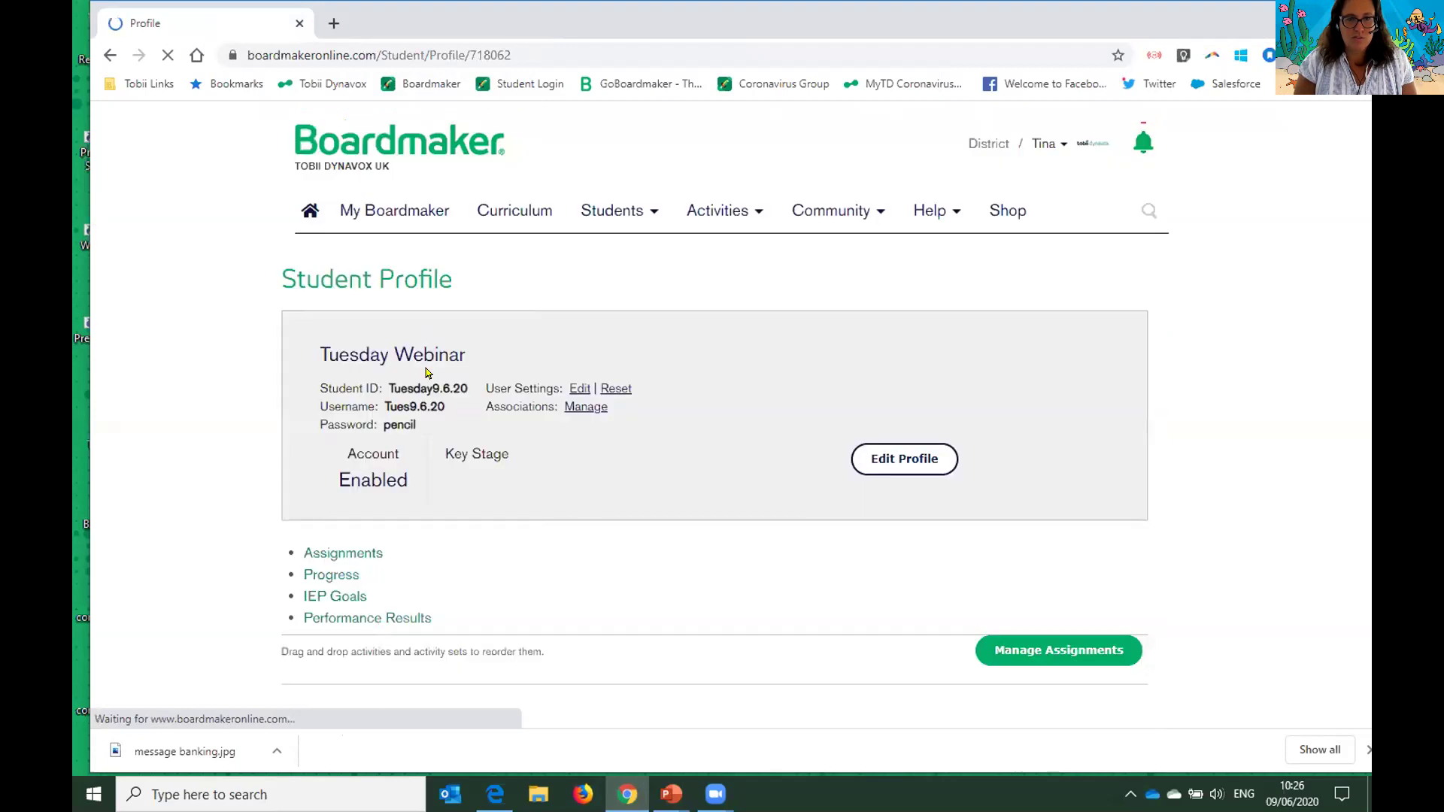
# - Remove the visual scene assignment and drag polar bears above match animals
pyautogui.scroll(-6, 722, 449)
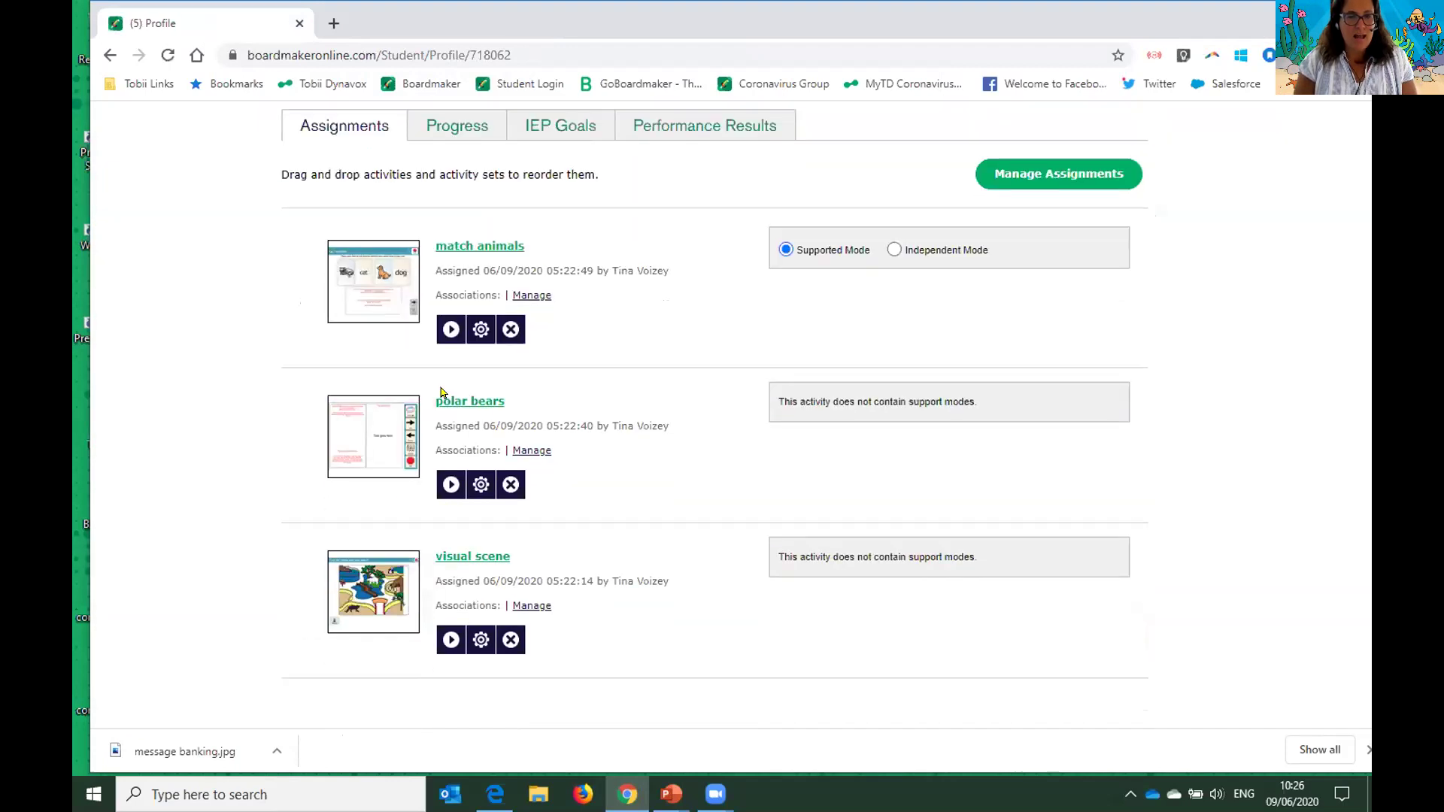
pyautogui.click(510, 638)
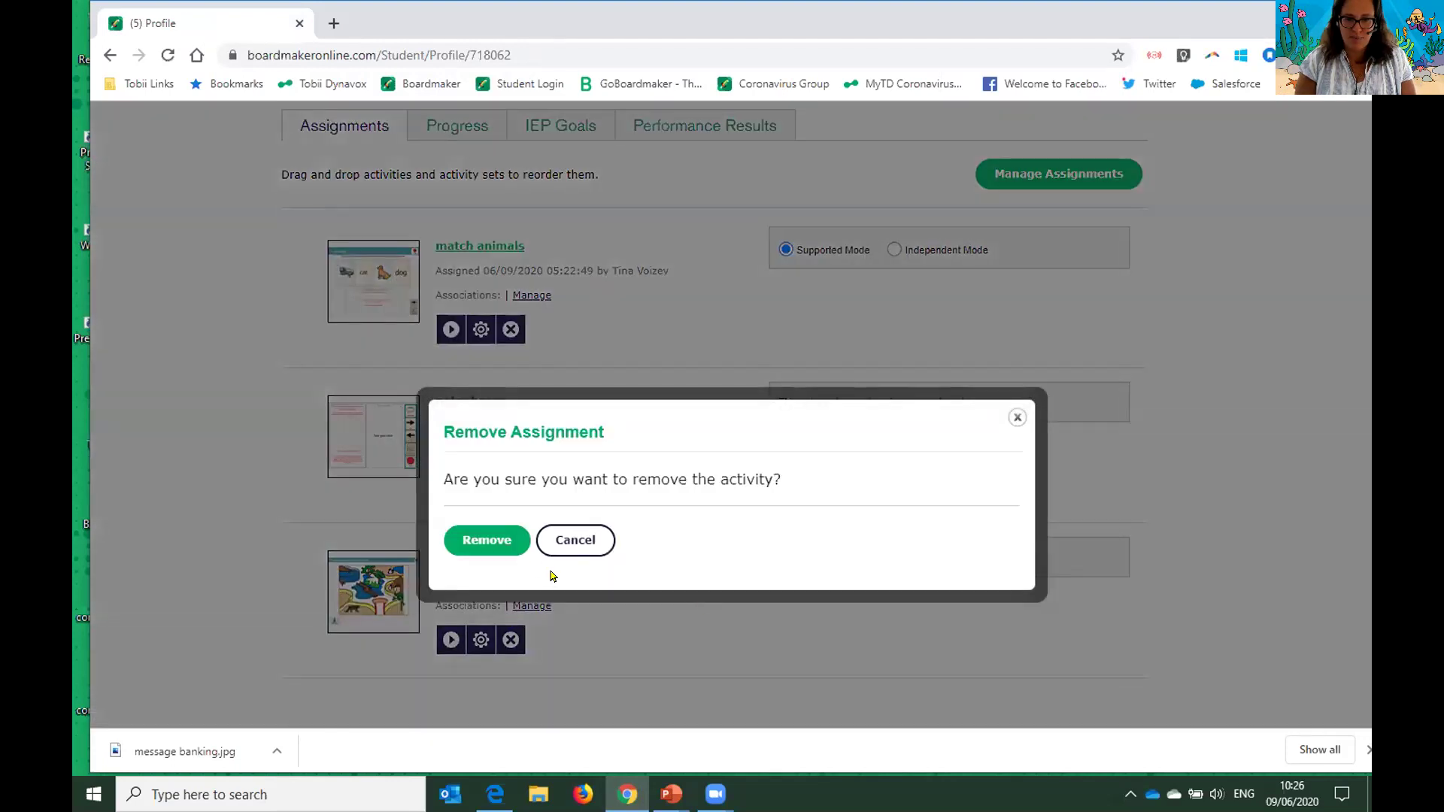
pyautogui.click(500, 534)
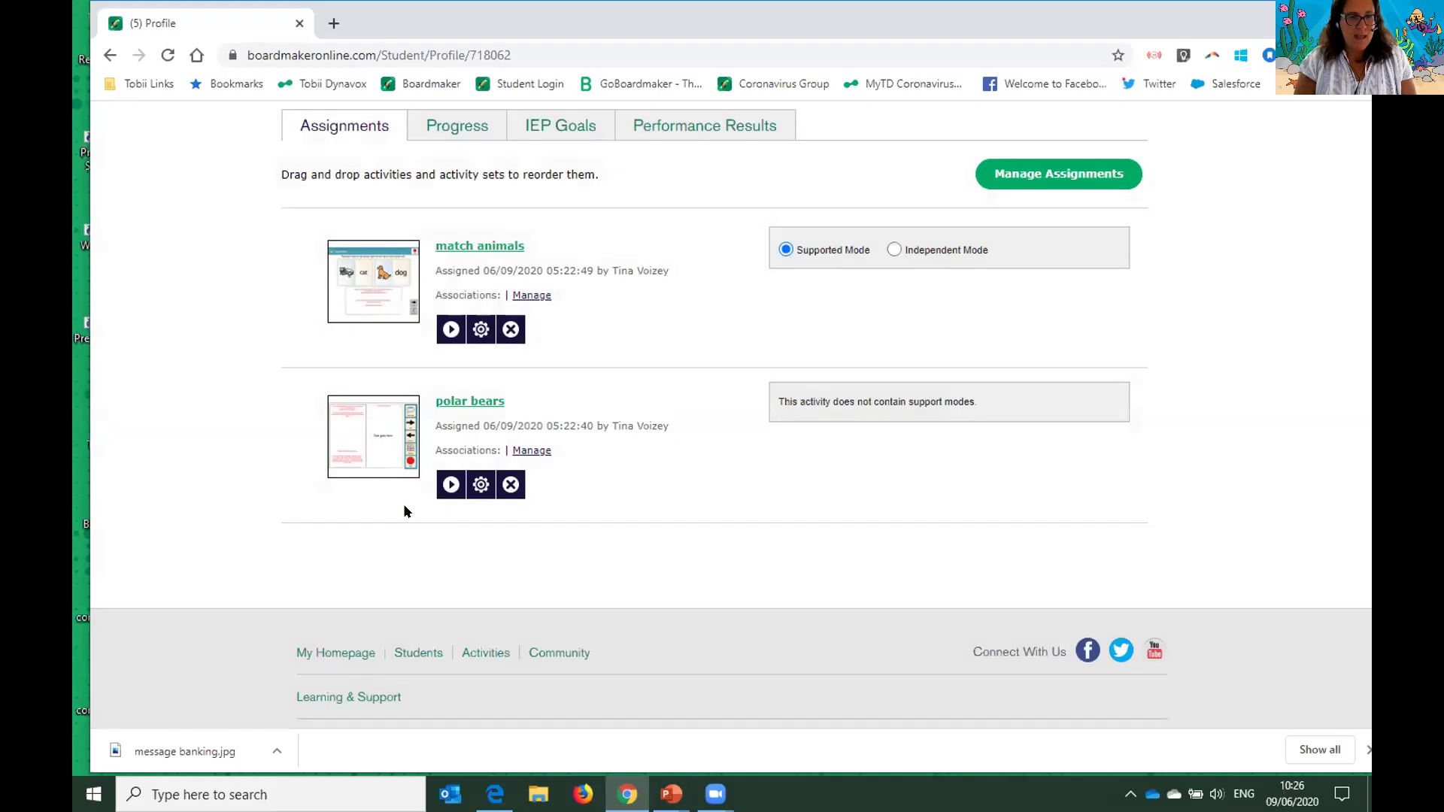
pyautogui.moveTo(566, 488); pyautogui.dragTo(566, 403)
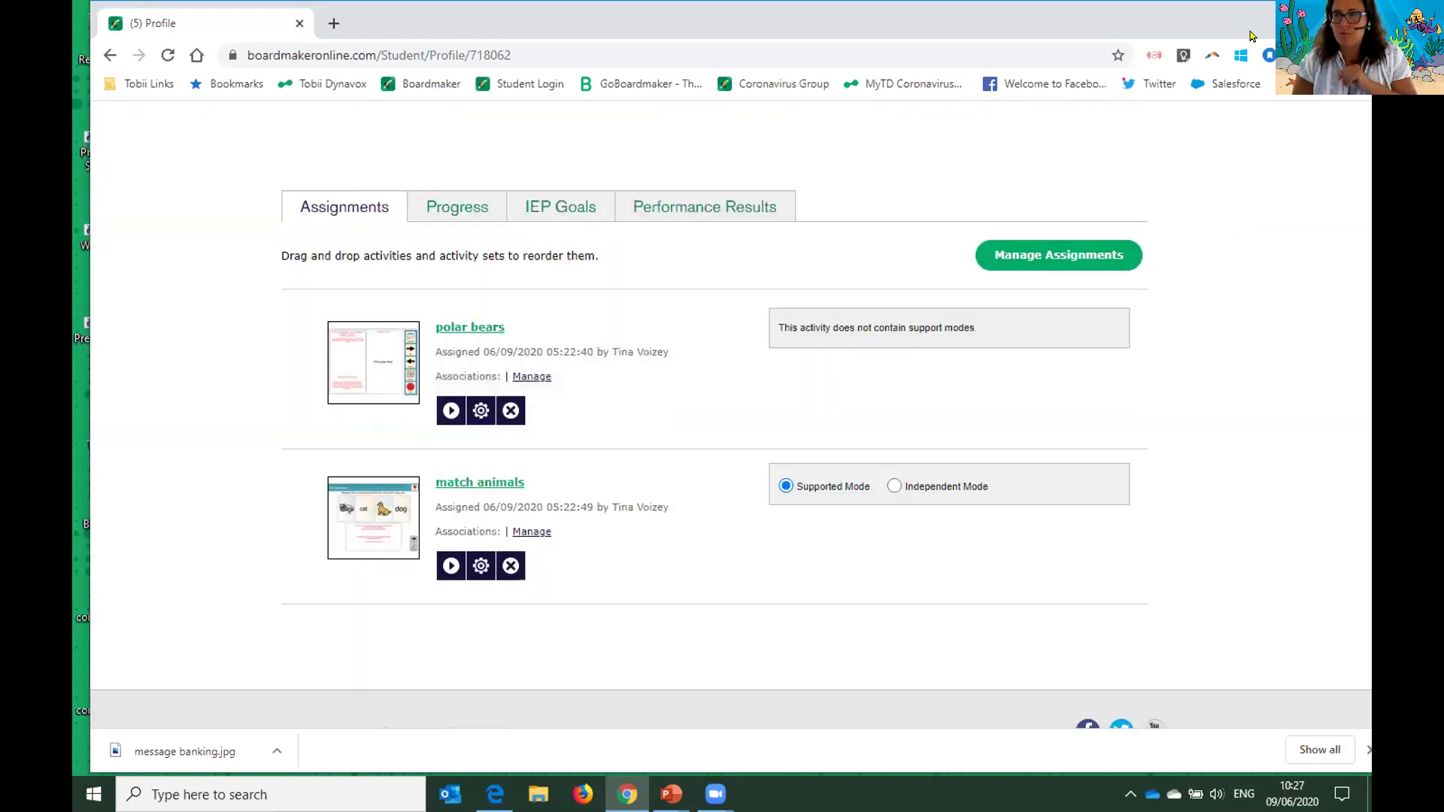
pyautogui.click(1271, 15)
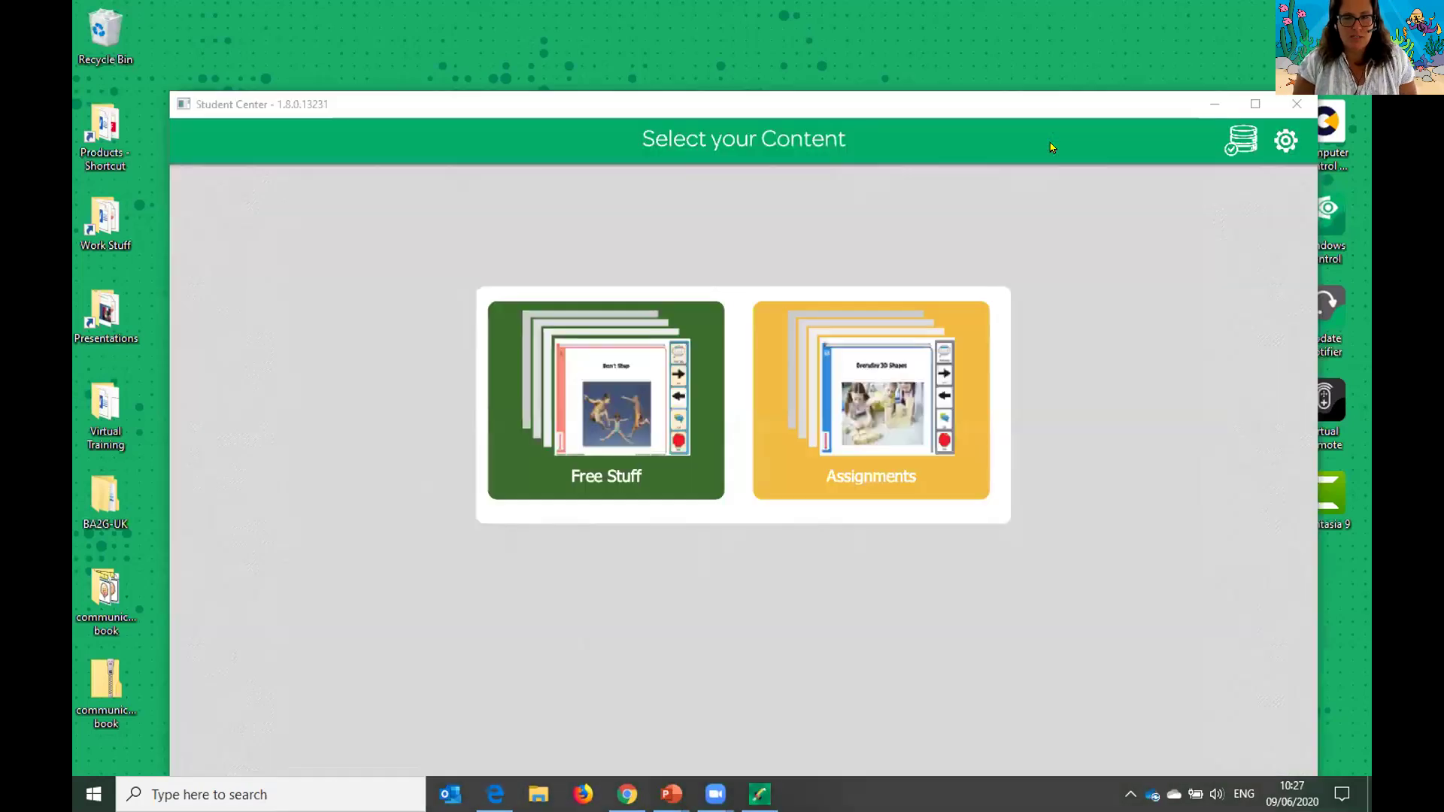
# - View the synced Assignments in Student Center, now only polar bears and match animals
pyautogui.click(917, 397)
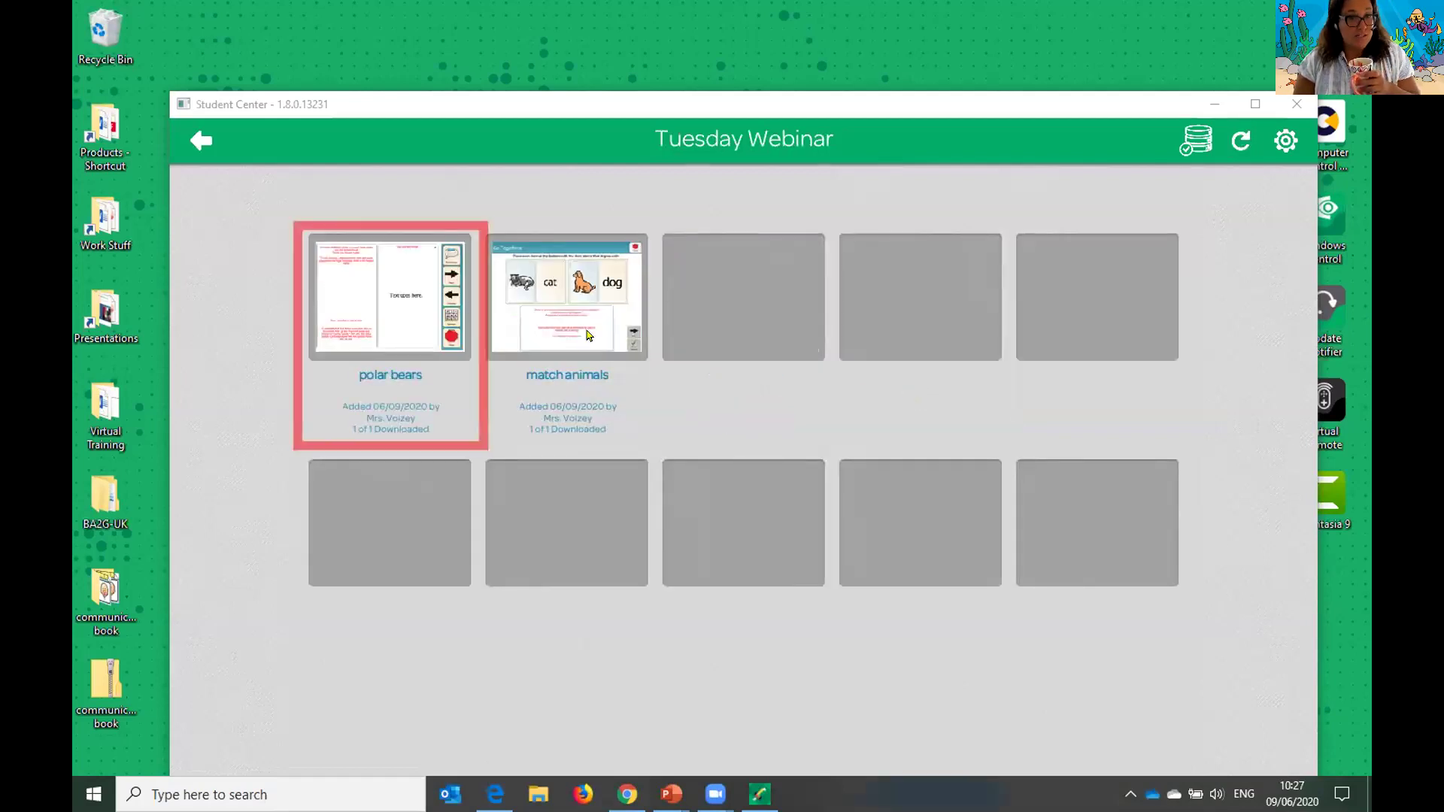
pyautogui.click(1254, 103)
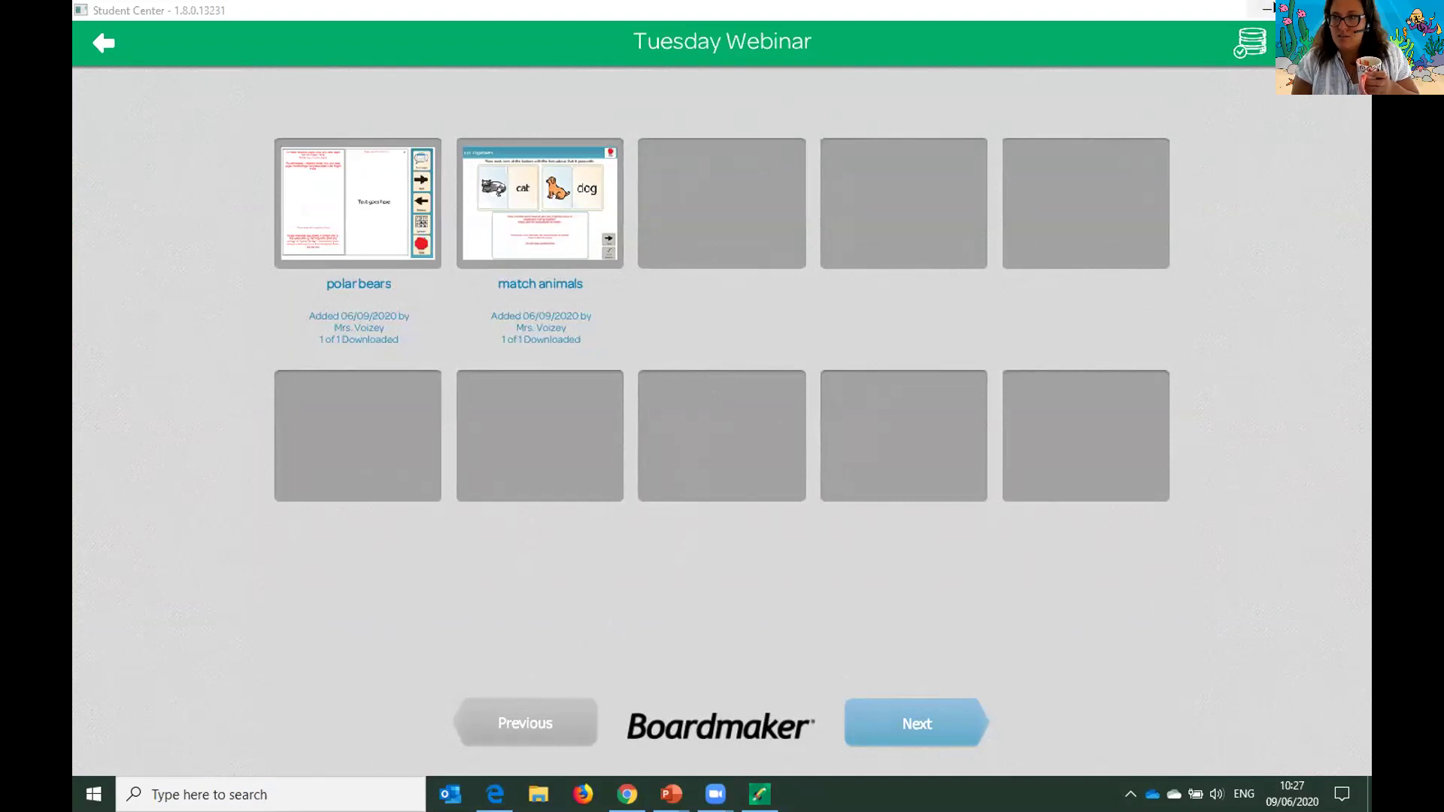
pyautogui.click(1267, 10)
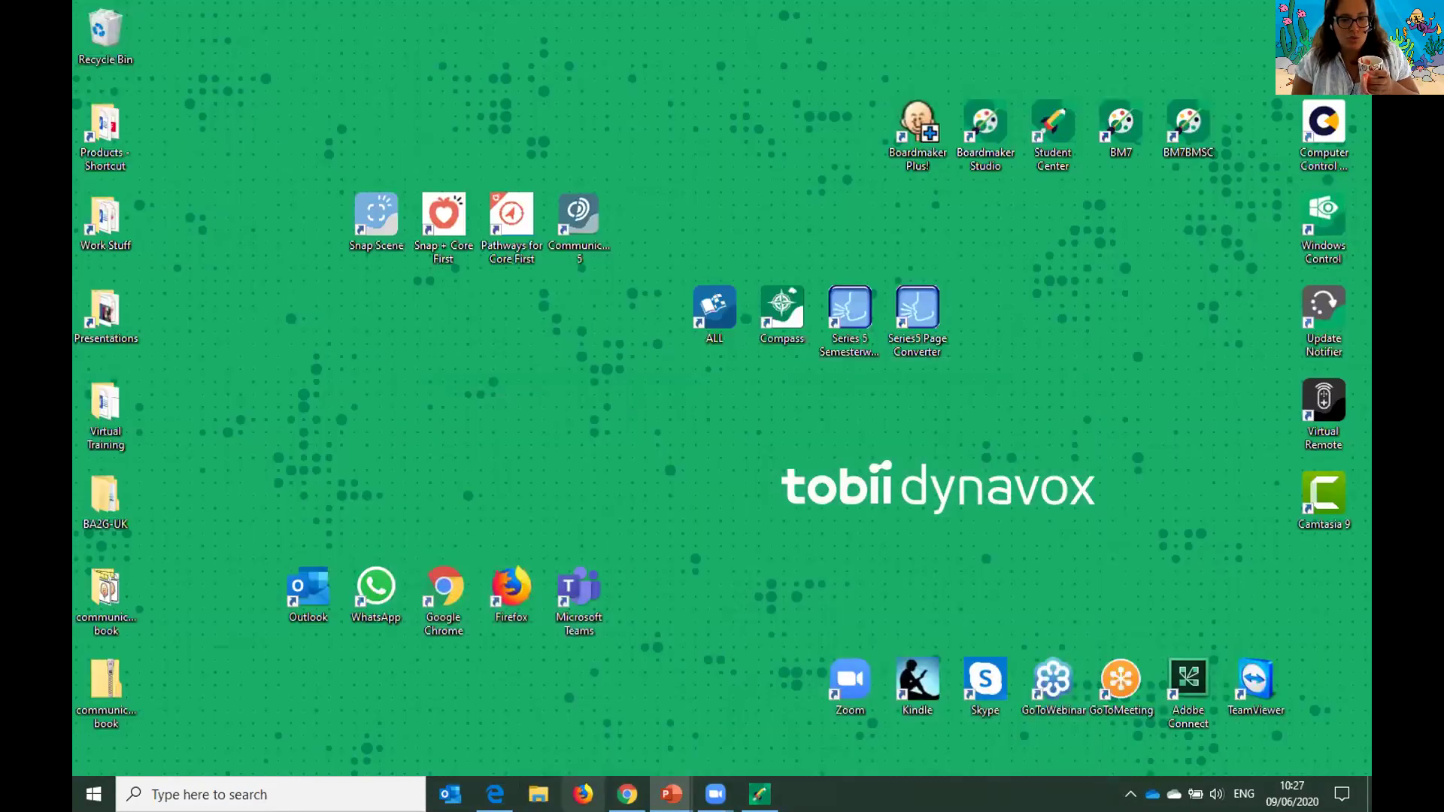
pyautogui.click(627, 794)
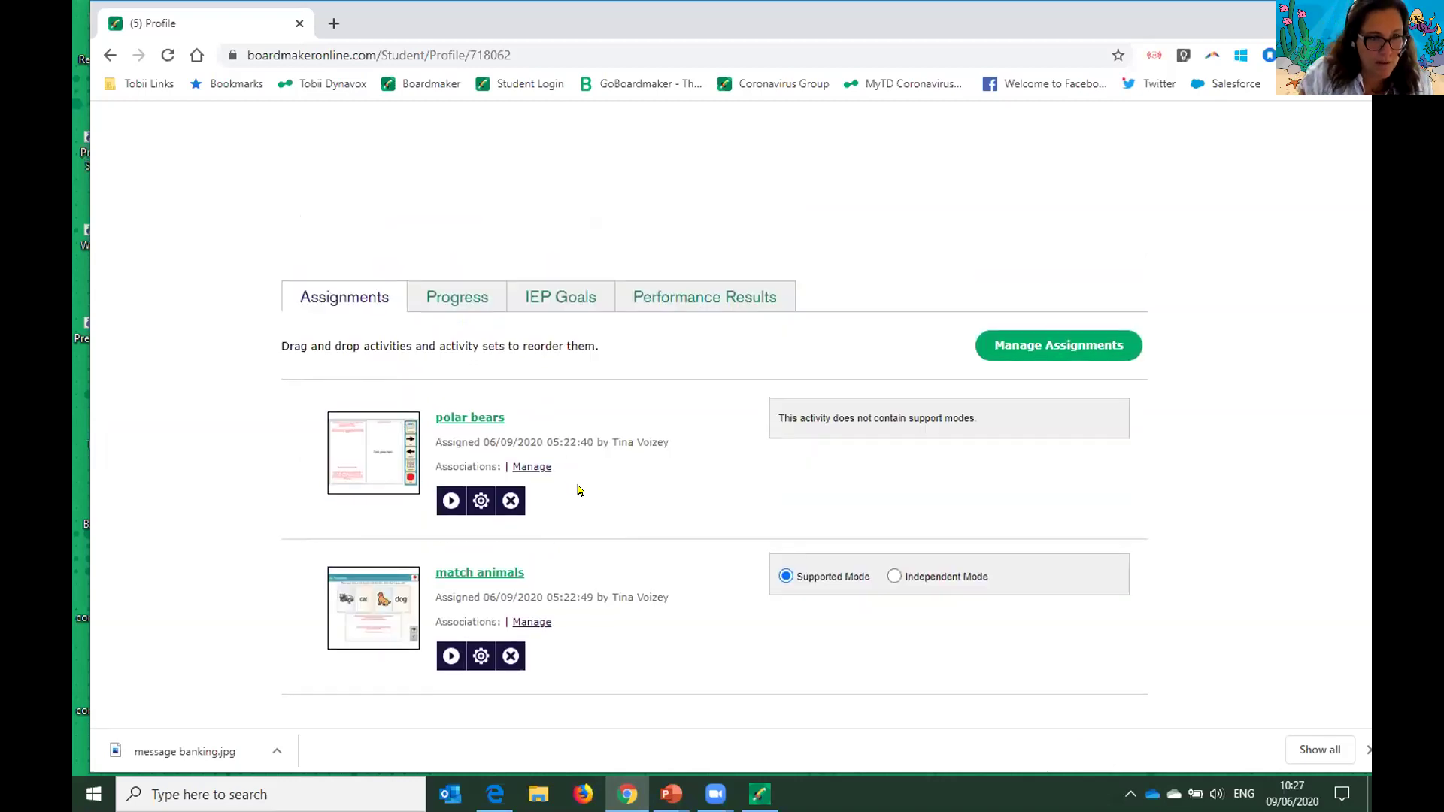
# - Go to My Boardmaker, view the My Playlist tab, then return to My Activities
pyautogui.scroll(1, 580, 490)
pyautogui.scroll(4, 580, 490)
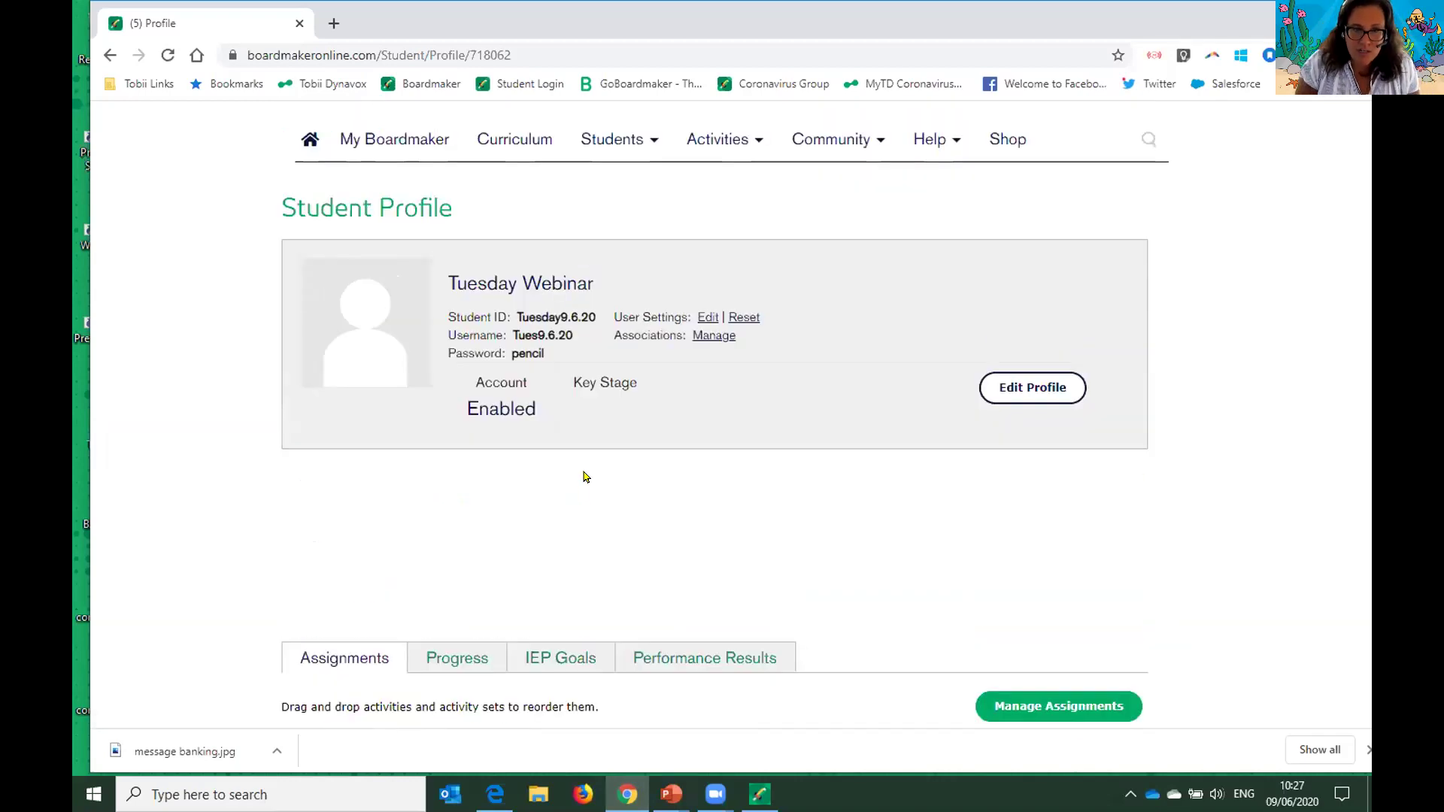
pyautogui.click(409, 143)
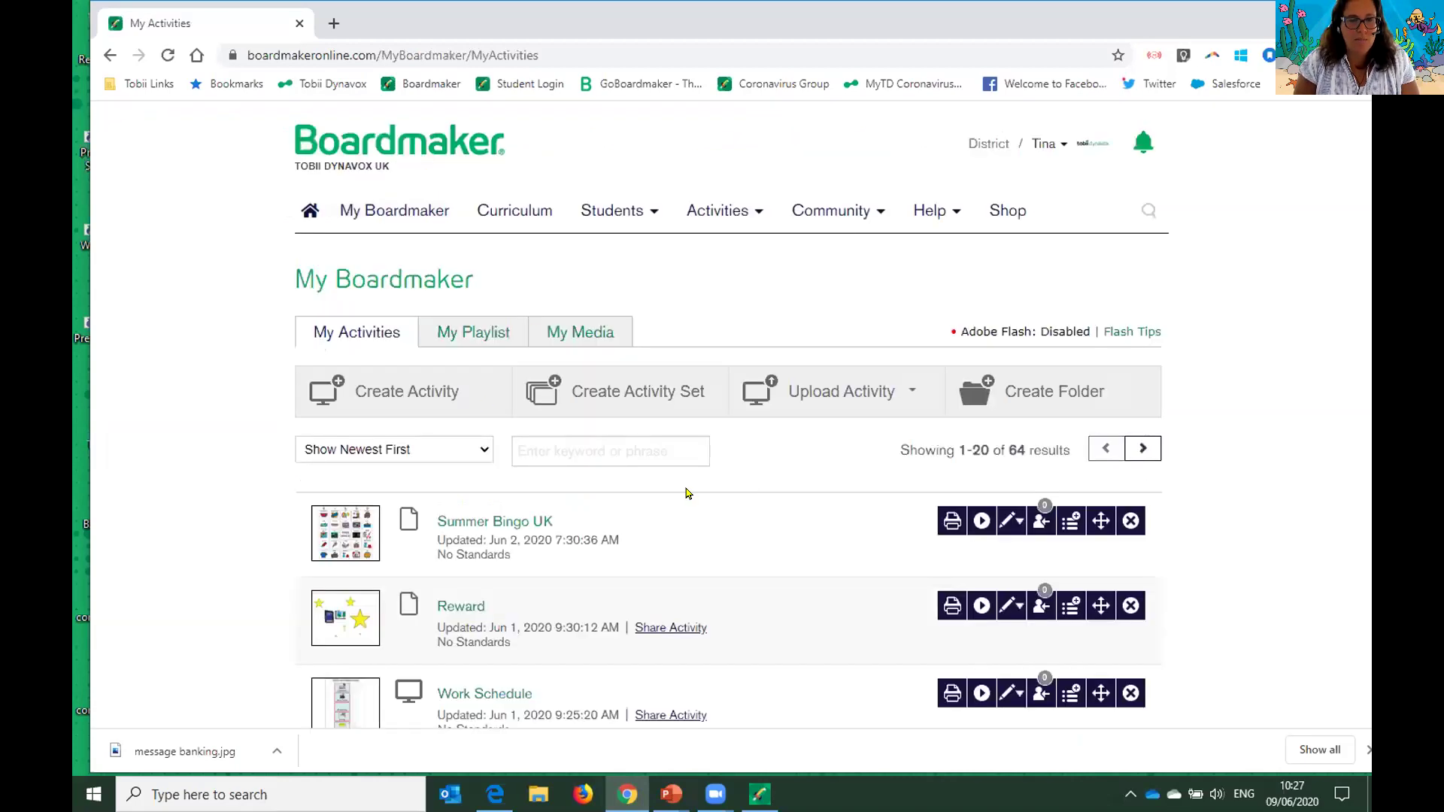
pyautogui.click(446, 338)
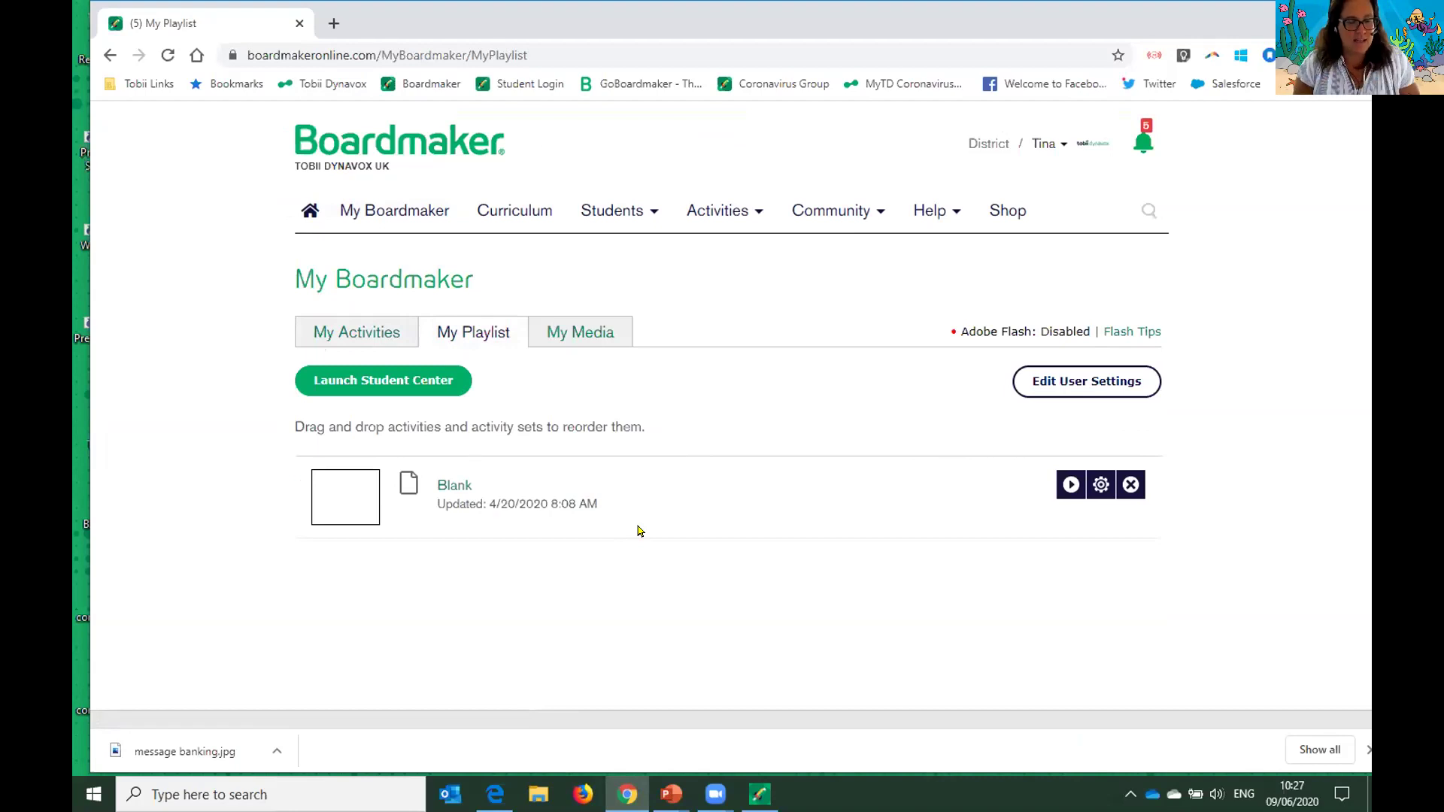
pyautogui.click(374, 339)
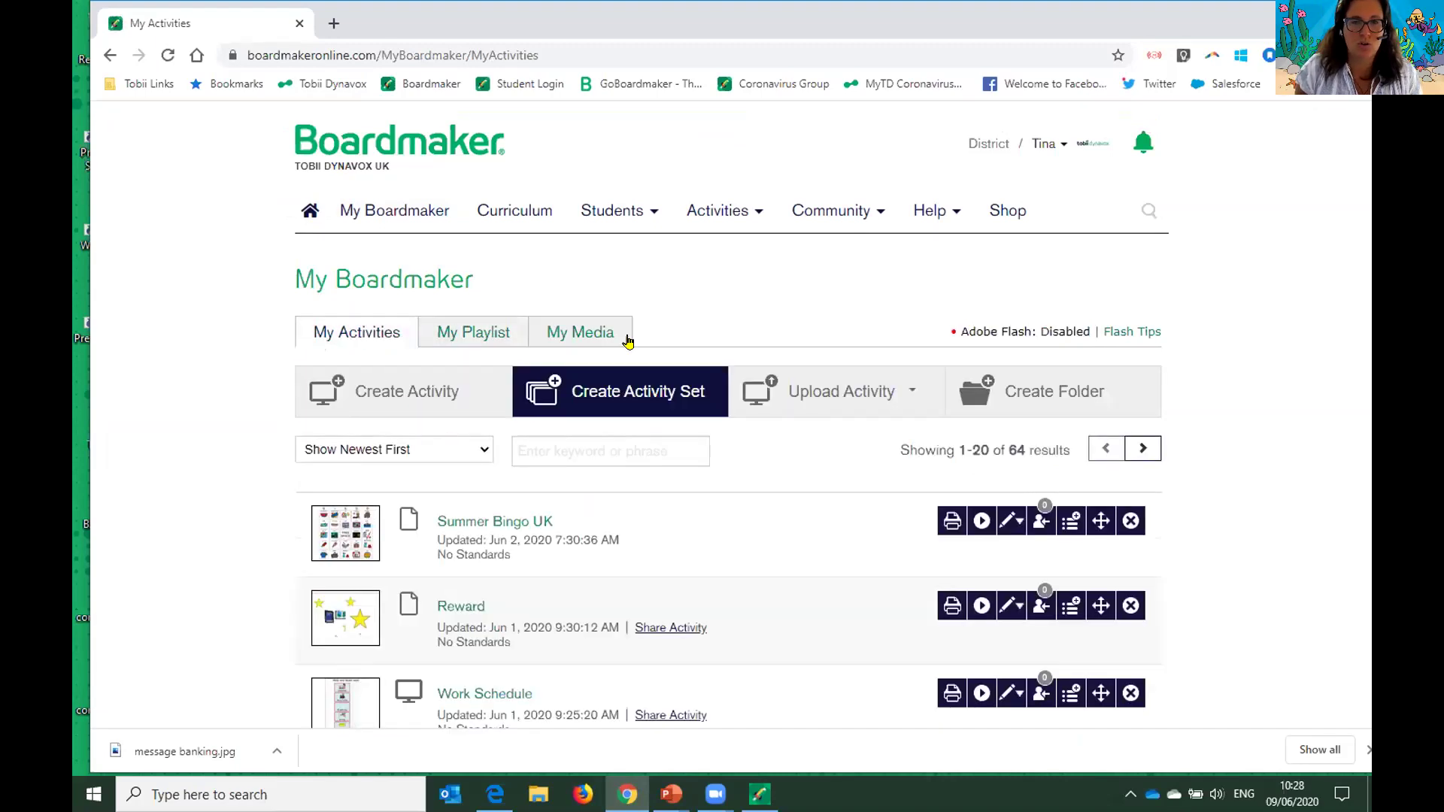
# - Open the Students menu and scroll through the My Activities list
pyautogui.click(643, 212)
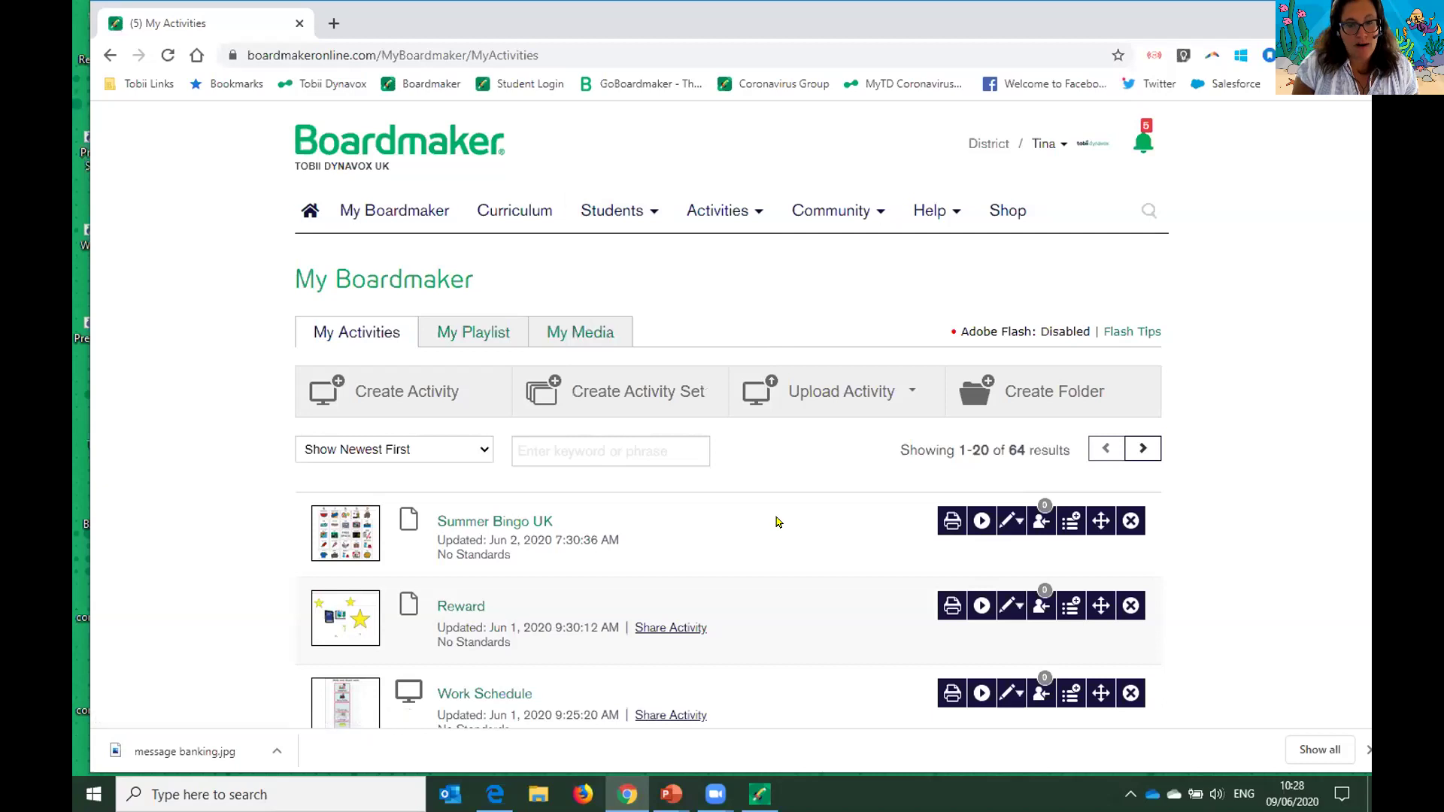
pyautogui.scroll(-5, 775, 519)
pyautogui.scroll(-1, 775, 523)
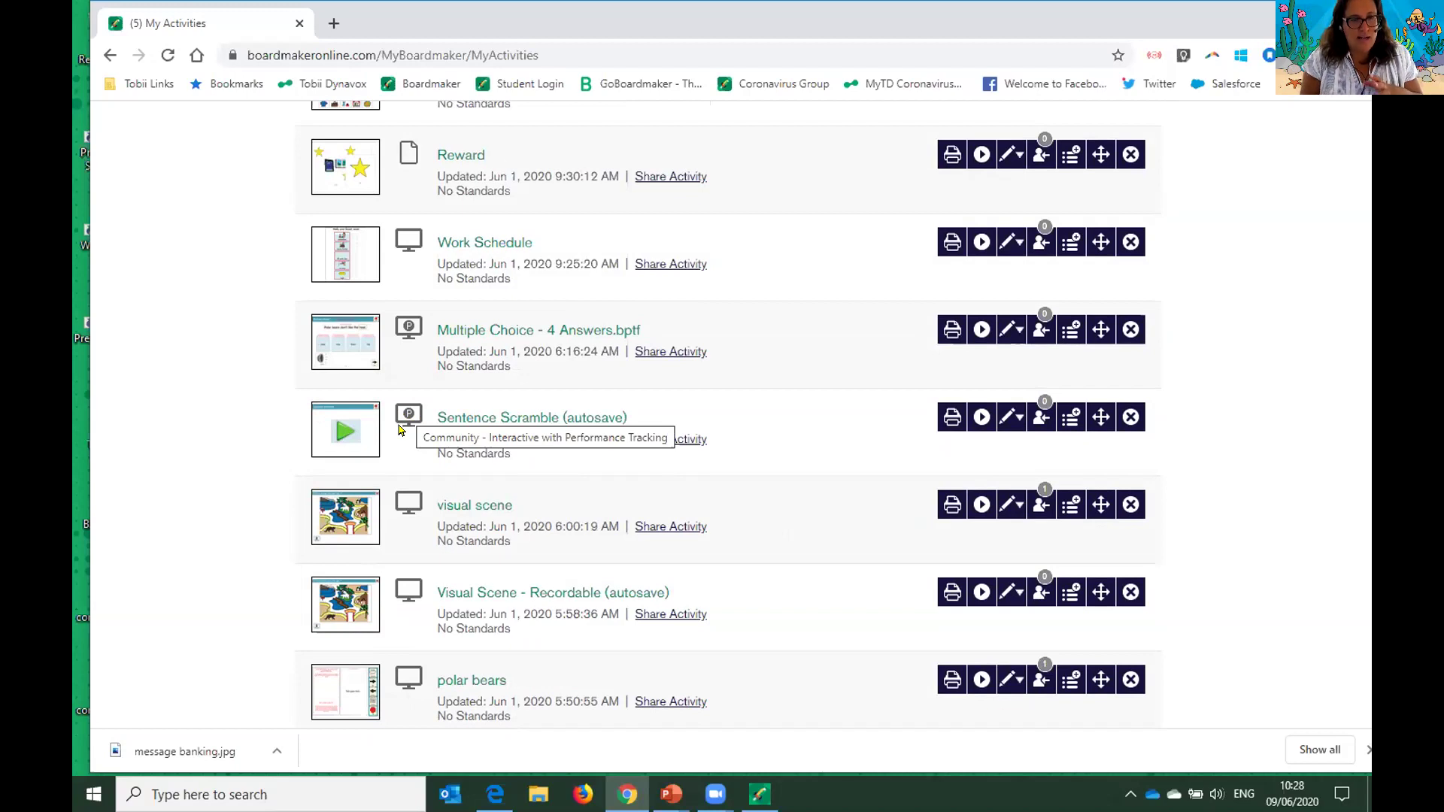
pyautogui.scroll(5, 399, 430)
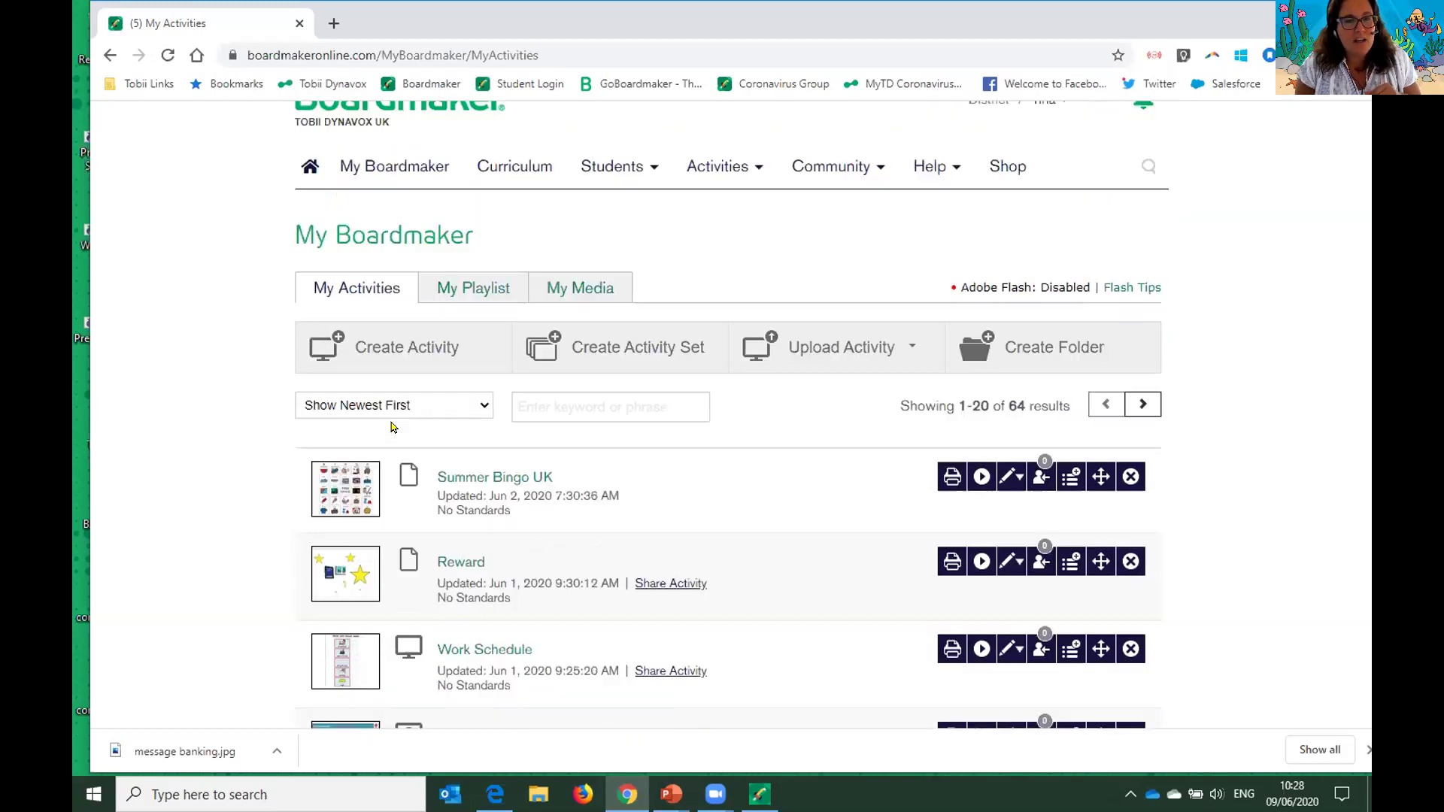
pyautogui.moveTo(655, 215)
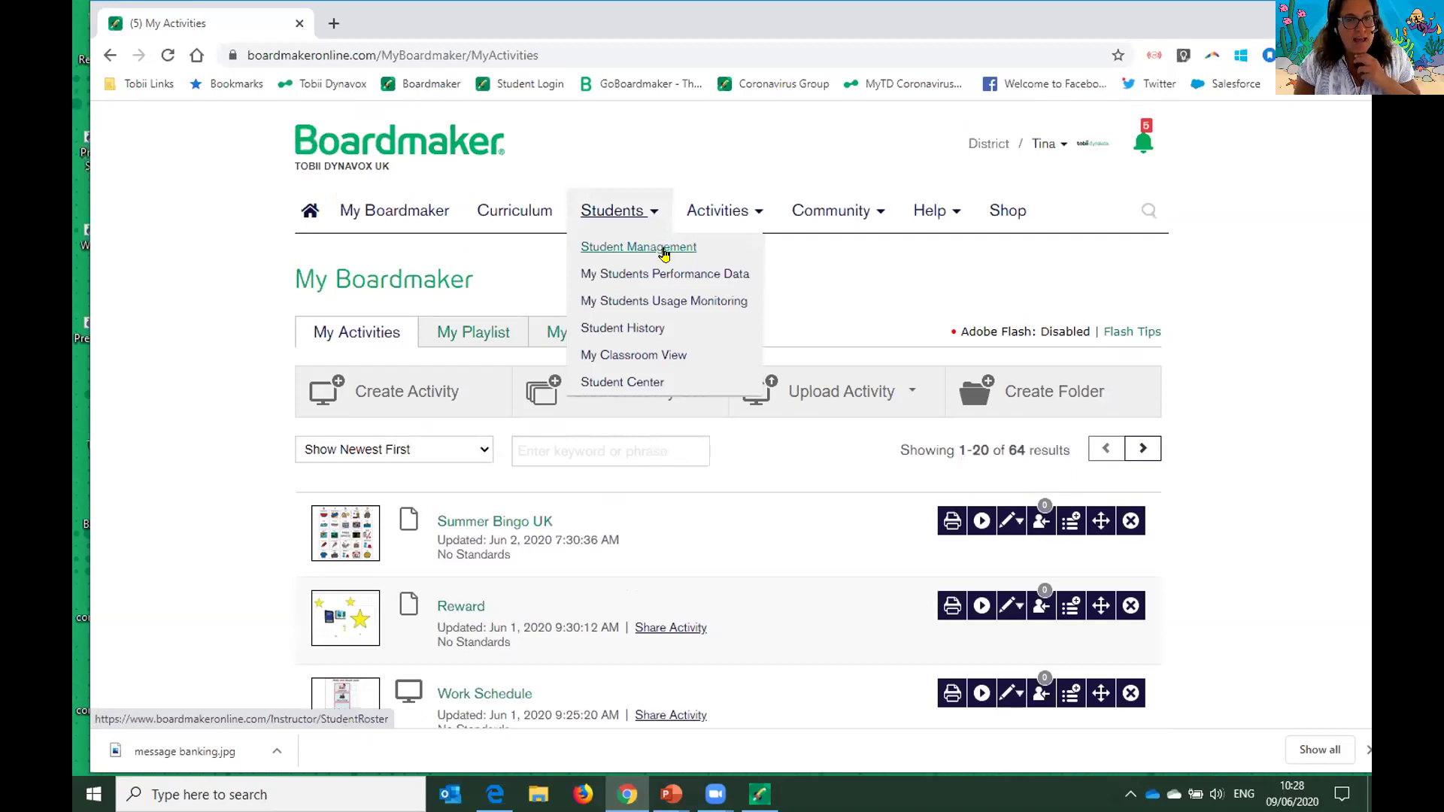
# - Open the second demo student's (Track Progress) profile from Student Management and show its Performance Results
pyautogui.click(662, 248)
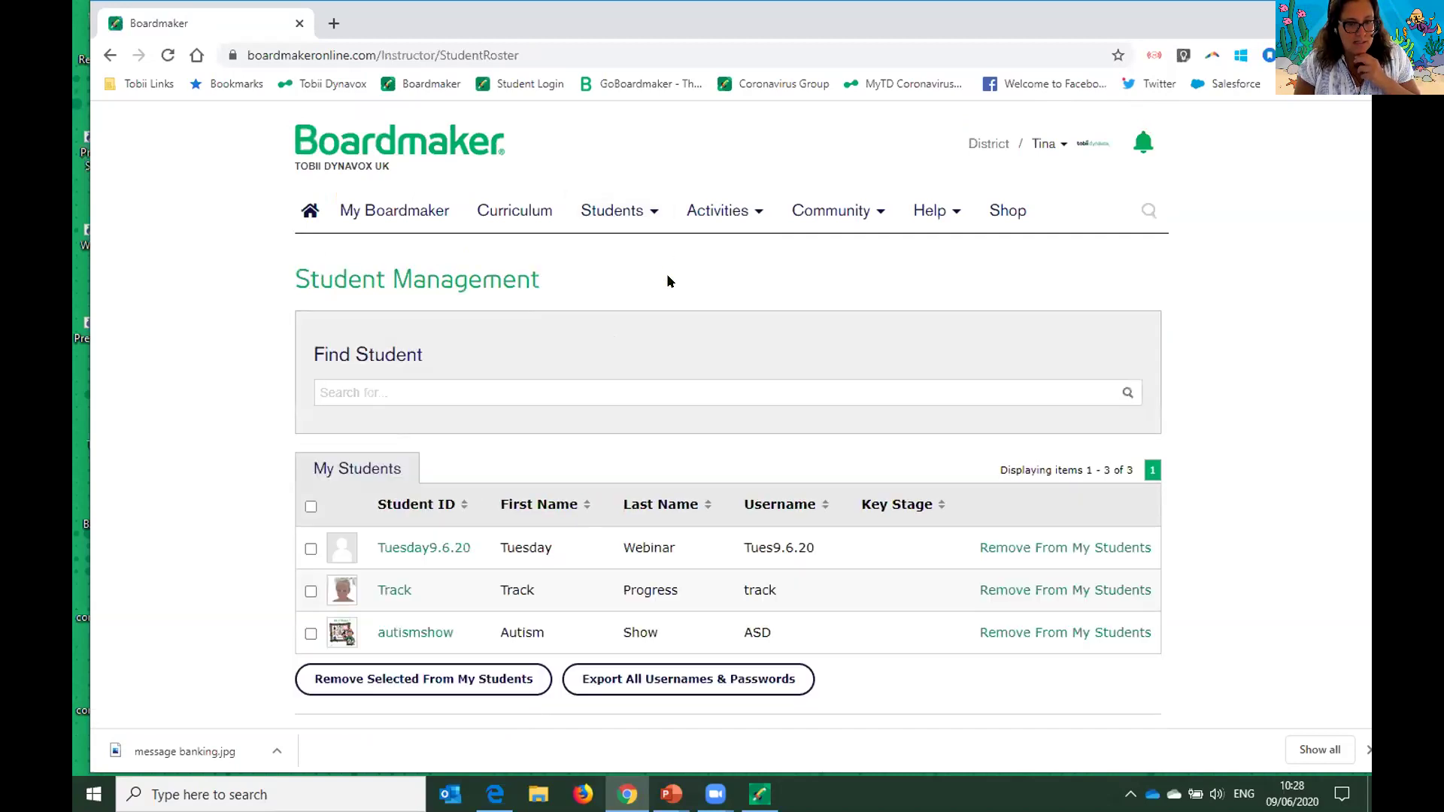
pyautogui.scroll(-2, 667, 281)
pyautogui.click(385, 413)
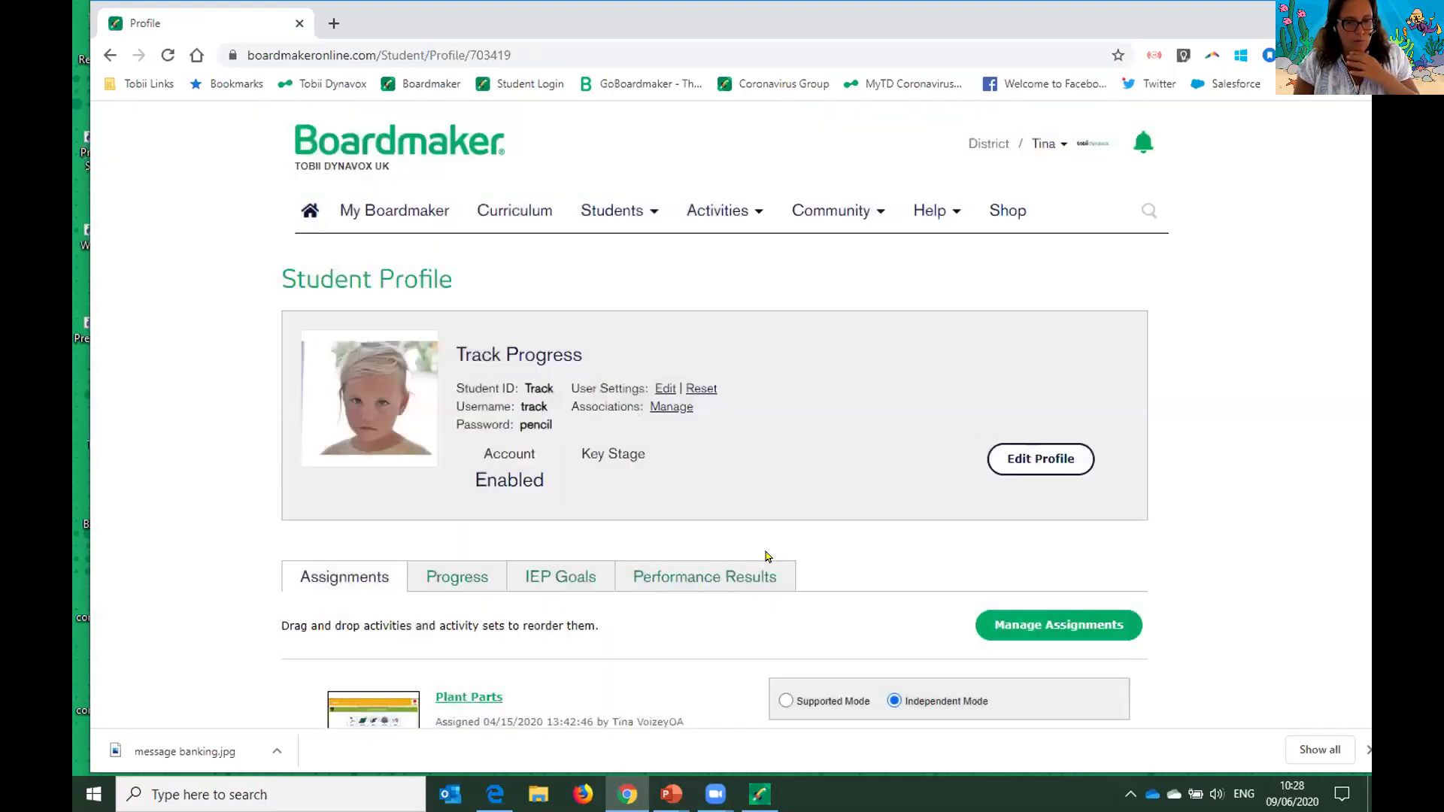
pyautogui.scroll(-4, 780, 555)
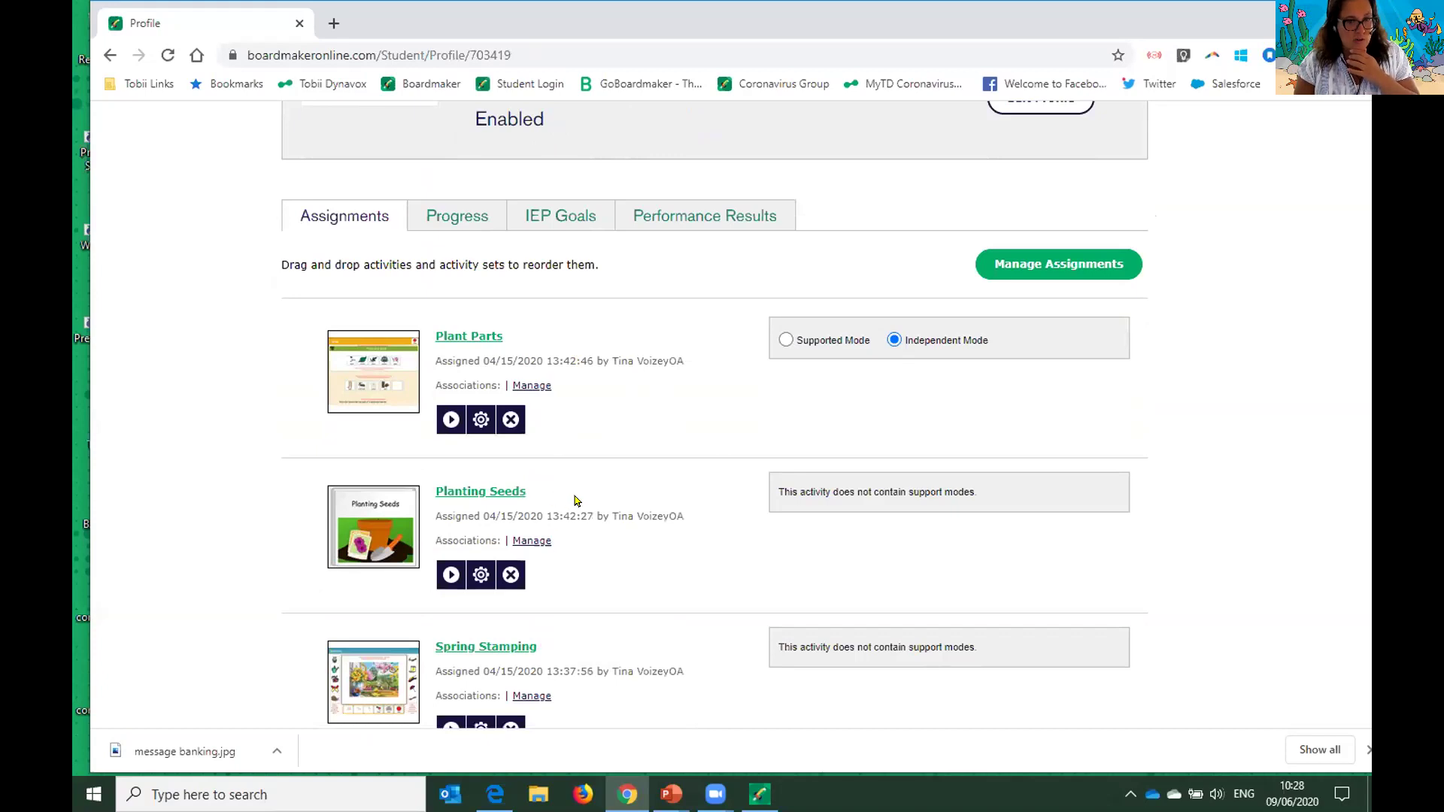
pyautogui.scroll(1, 578, 499)
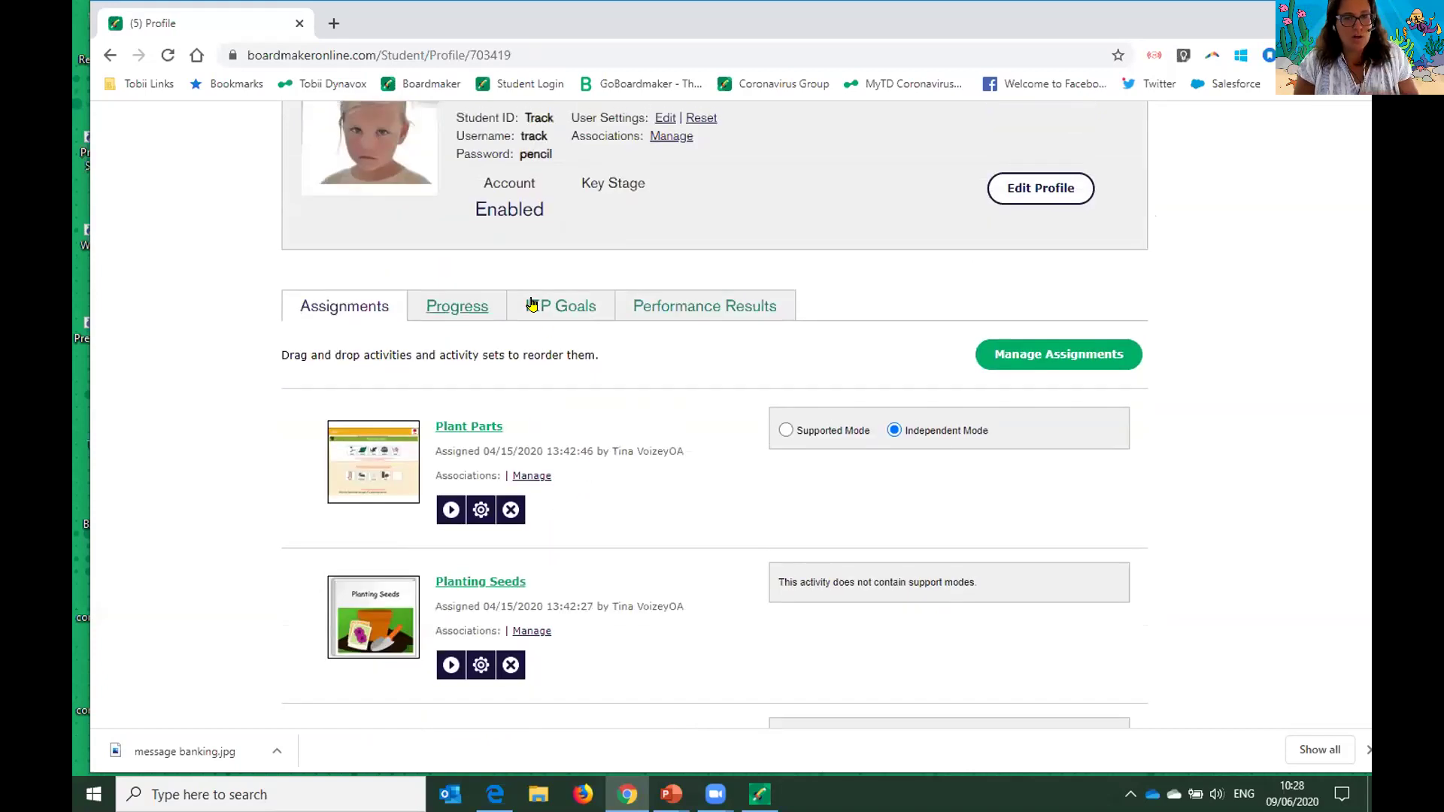
pyautogui.click(702, 304)
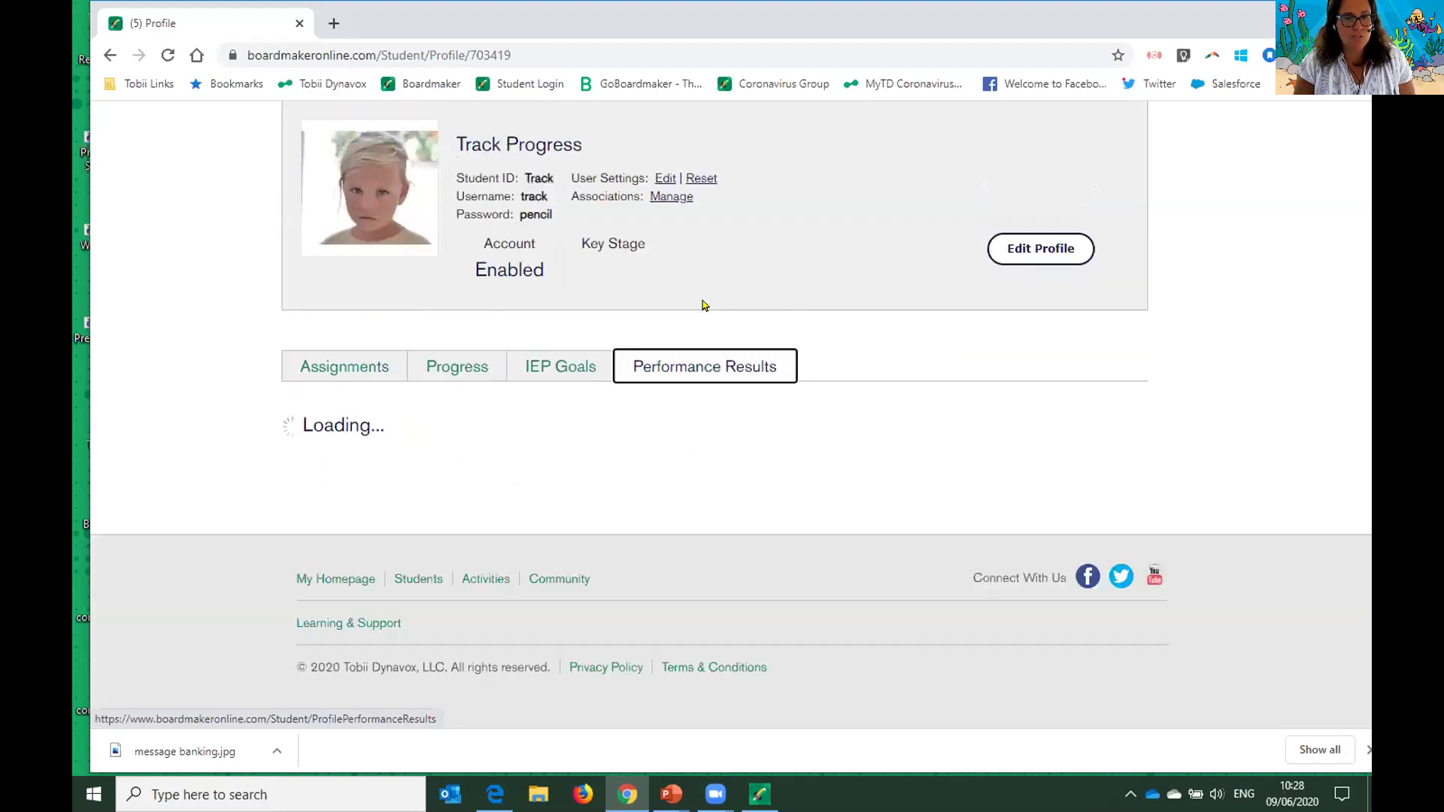
# - Expand the 6/9/2020 session and review the detailed Homophone Practice results
pyautogui.scroll(-3, 721, 410)
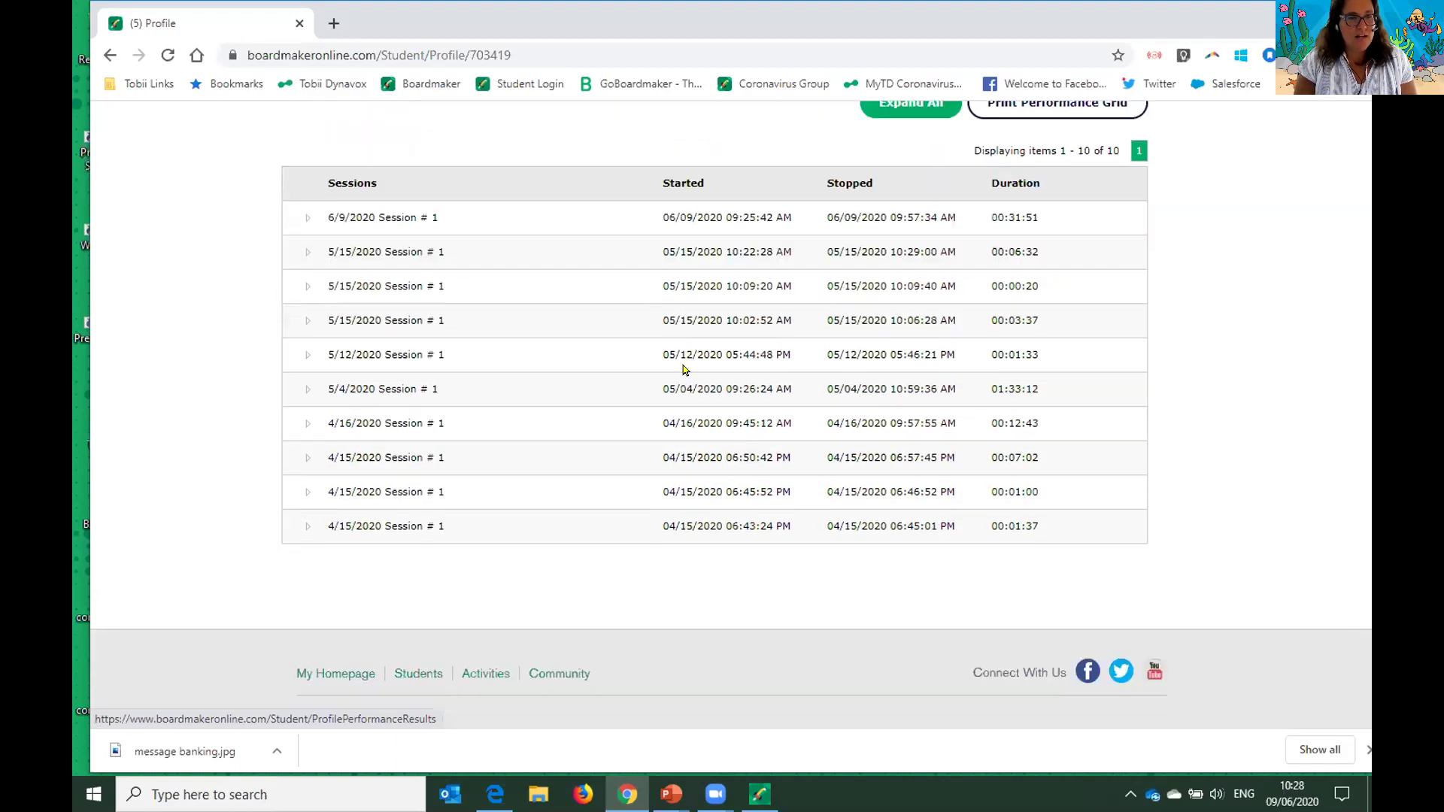
pyautogui.click(304, 218)
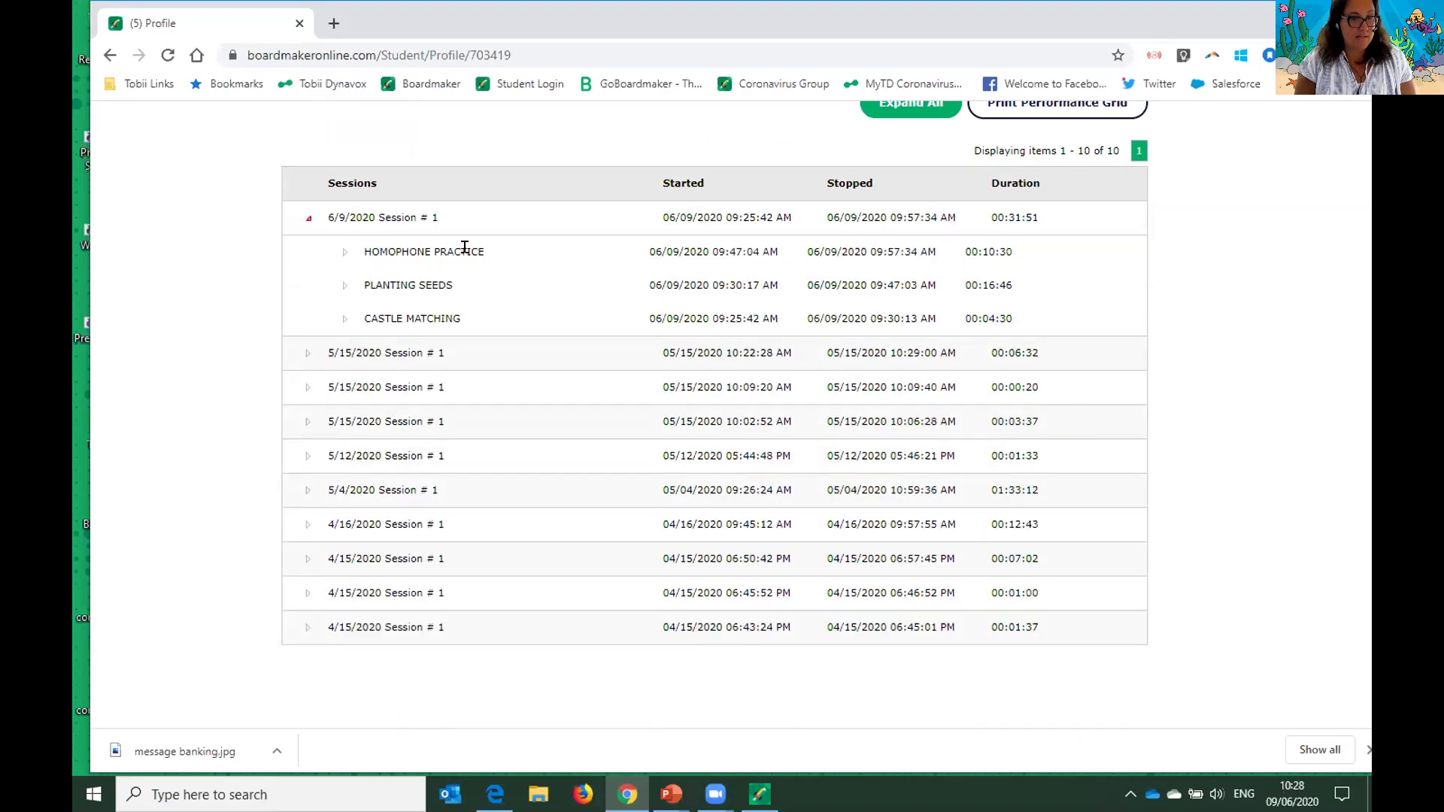
pyautogui.click(345, 253)
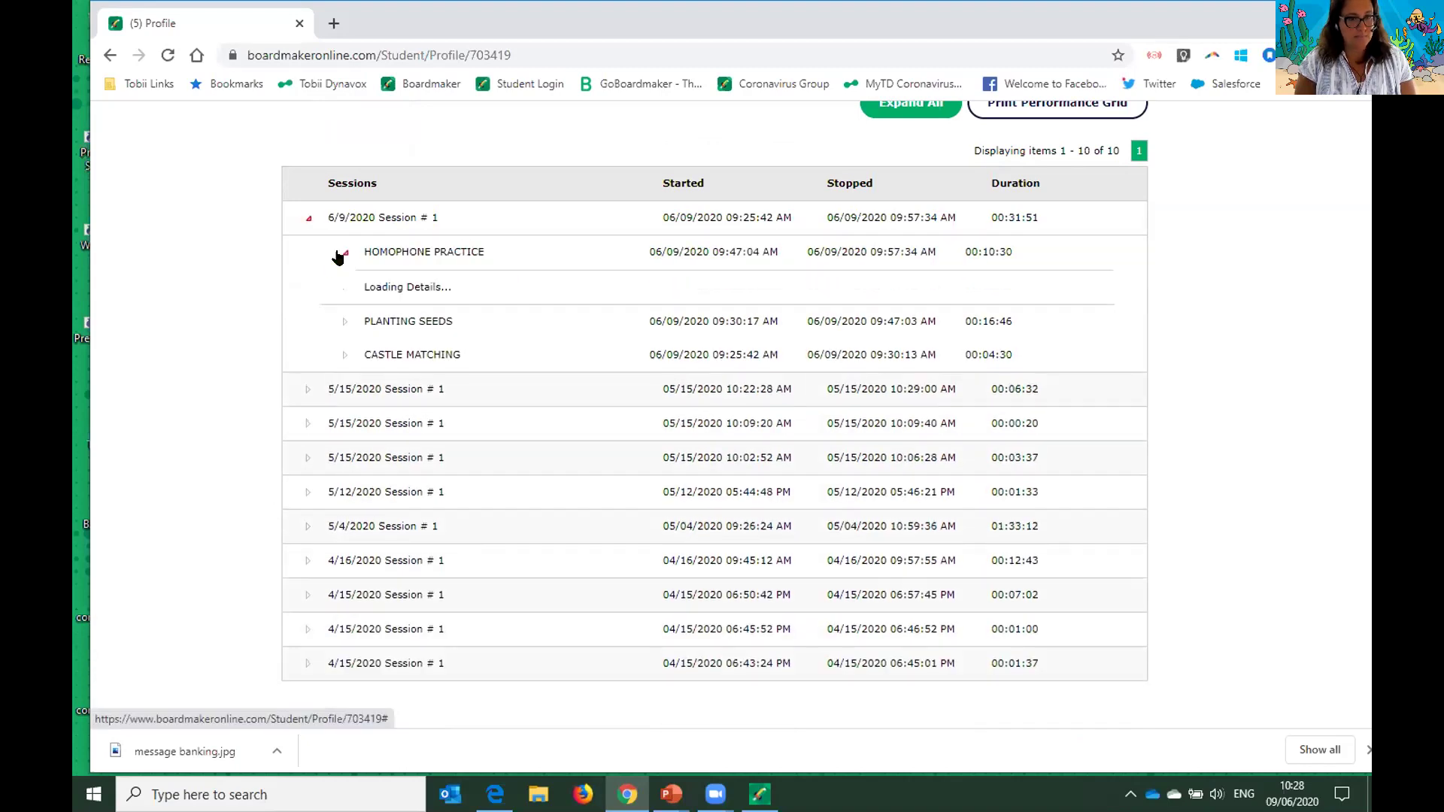
pyautogui.scroll(-3, 1010, 508)
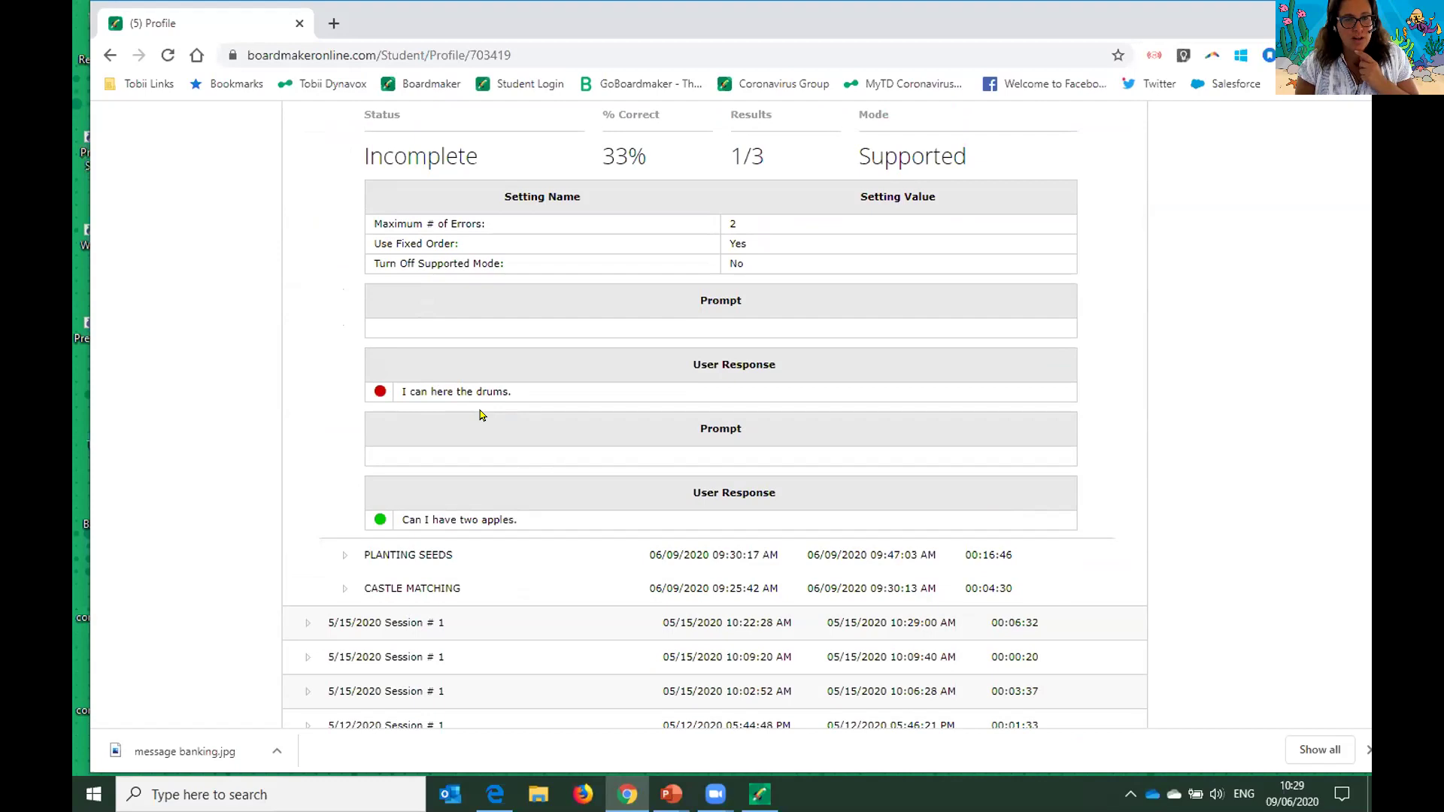
pyautogui.scroll(-1, 526, 466)
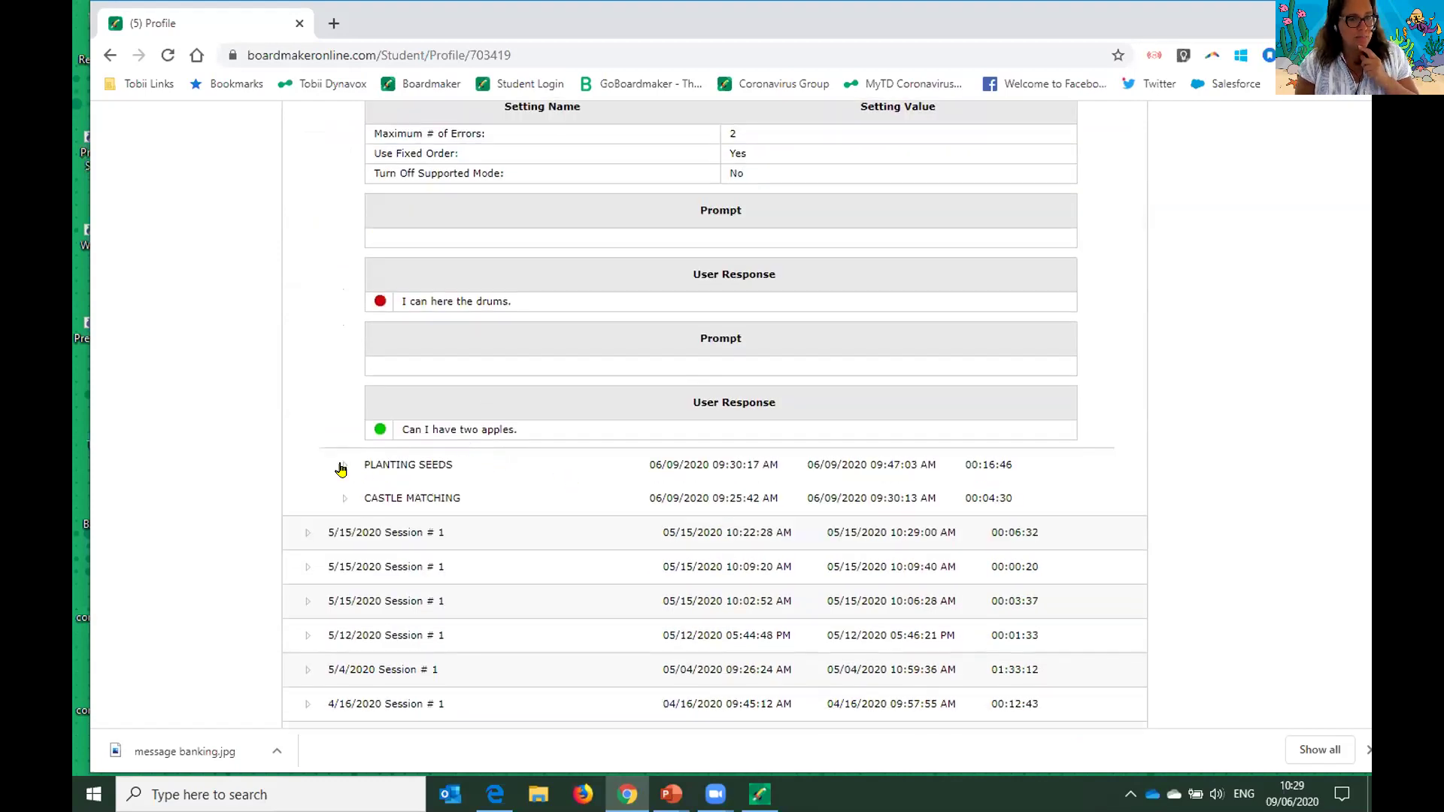
# - Review the detailed Planting Seeds and Castle Matching activity results
pyautogui.click(344, 466)
pyautogui.scroll(-2, 342, 468)
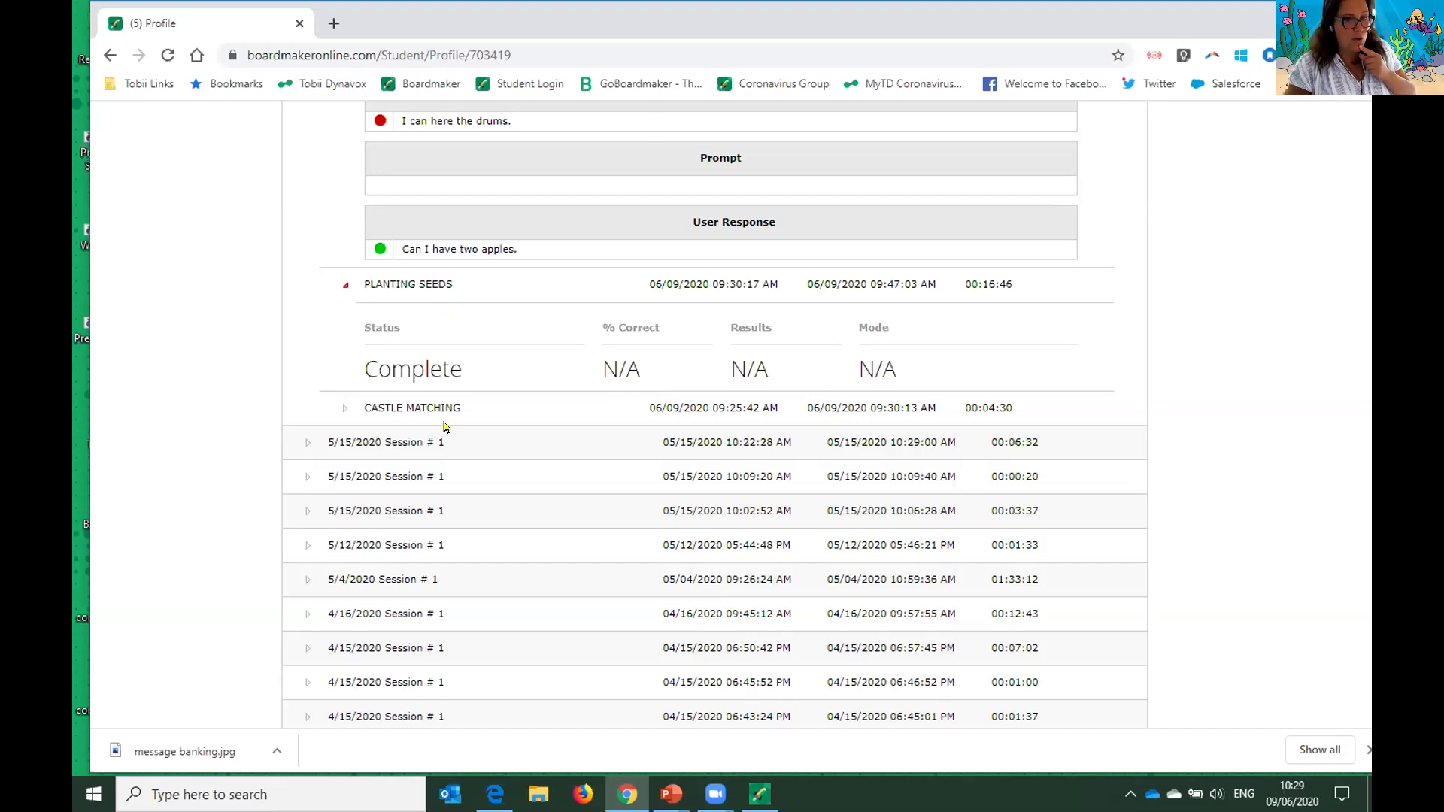
pyautogui.click(345, 408)
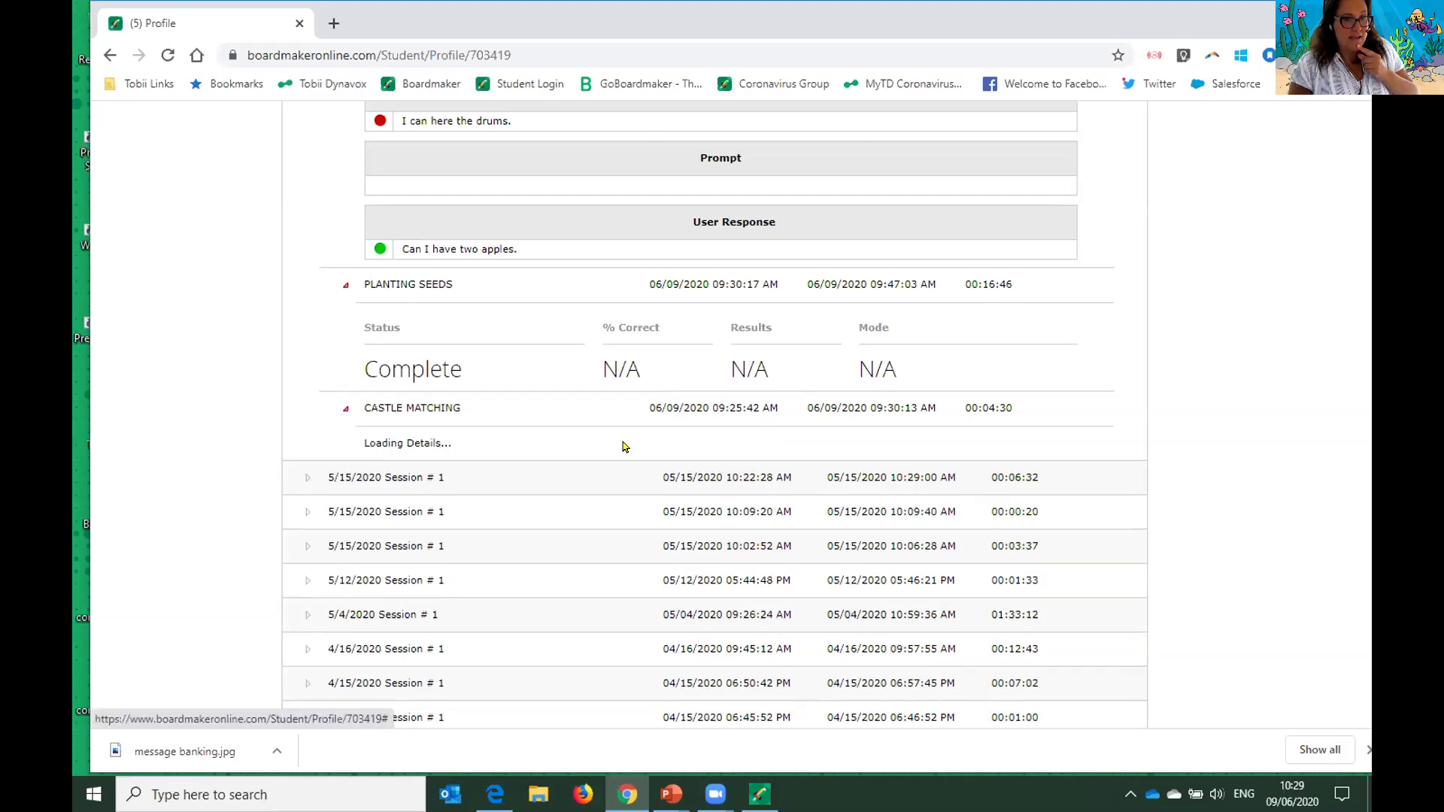
pyautogui.scroll(-5, 769, 446)
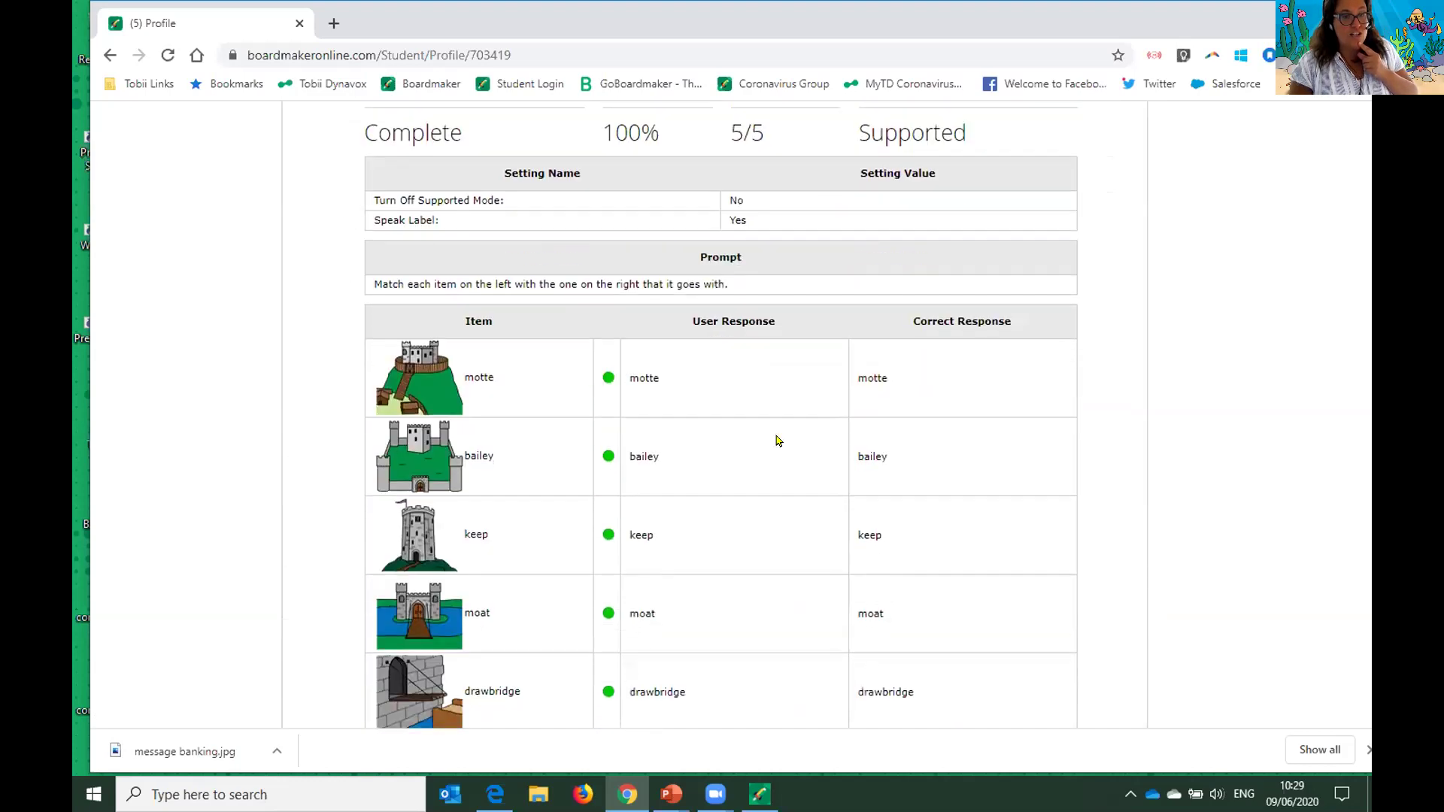
pyautogui.scroll(-1, 758, 433)
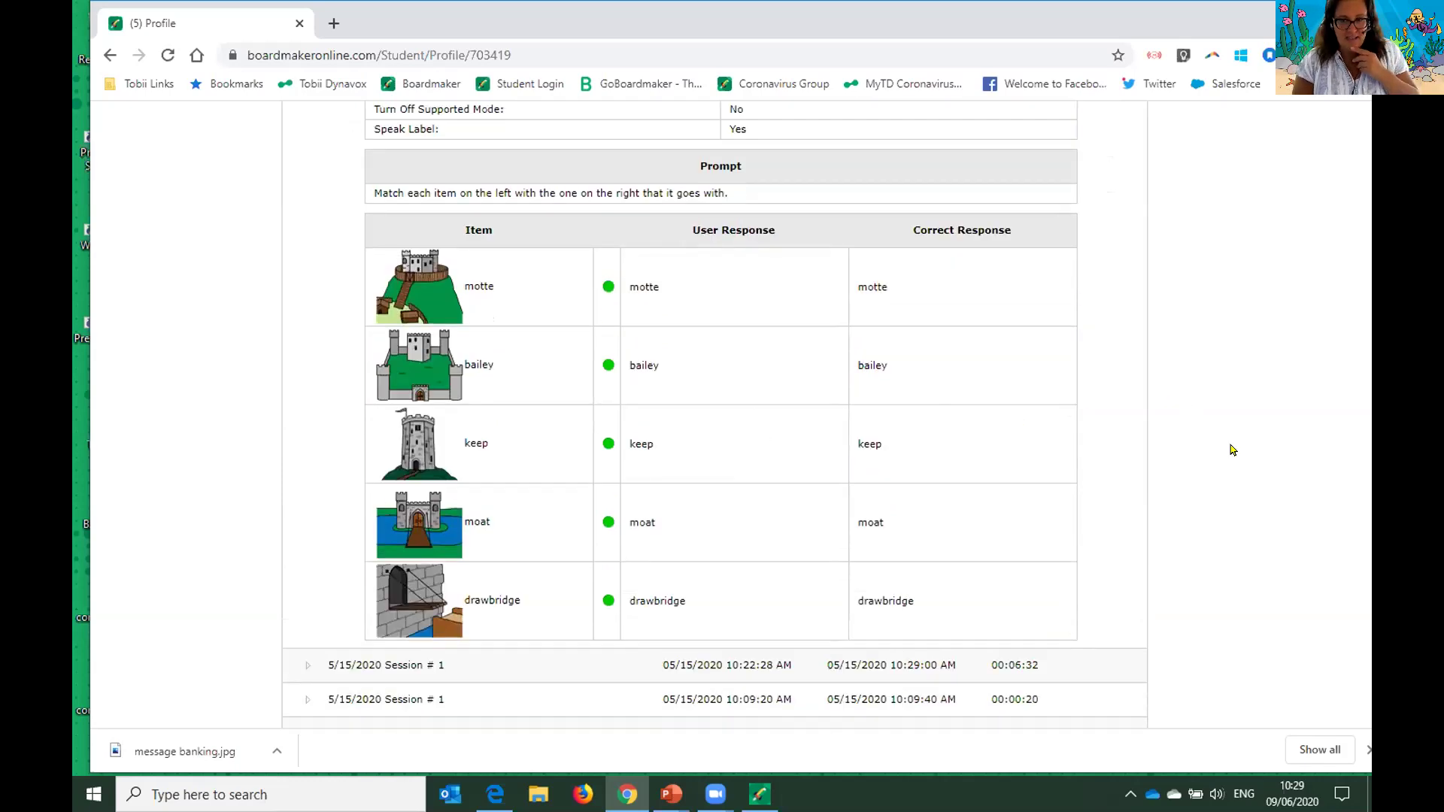
pyautogui.scroll(2, 1233, 453)
pyautogui.scroll(15, 1233, 454)
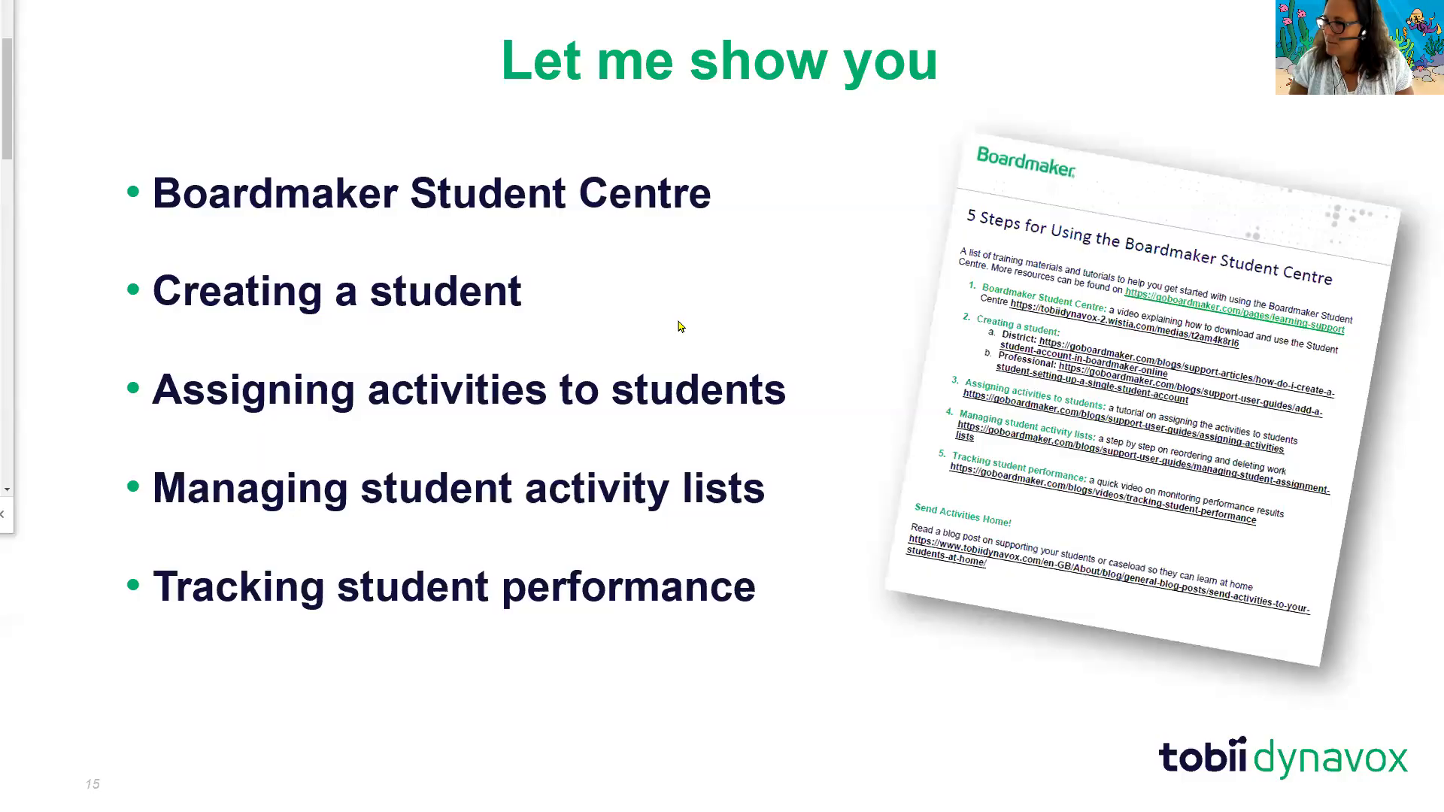
# - Advance the presentation to the Future Webinars slide listing upcoming sessions
pyautogui.click(679, 326)
pyautogui.scroll(6, 679, 326)
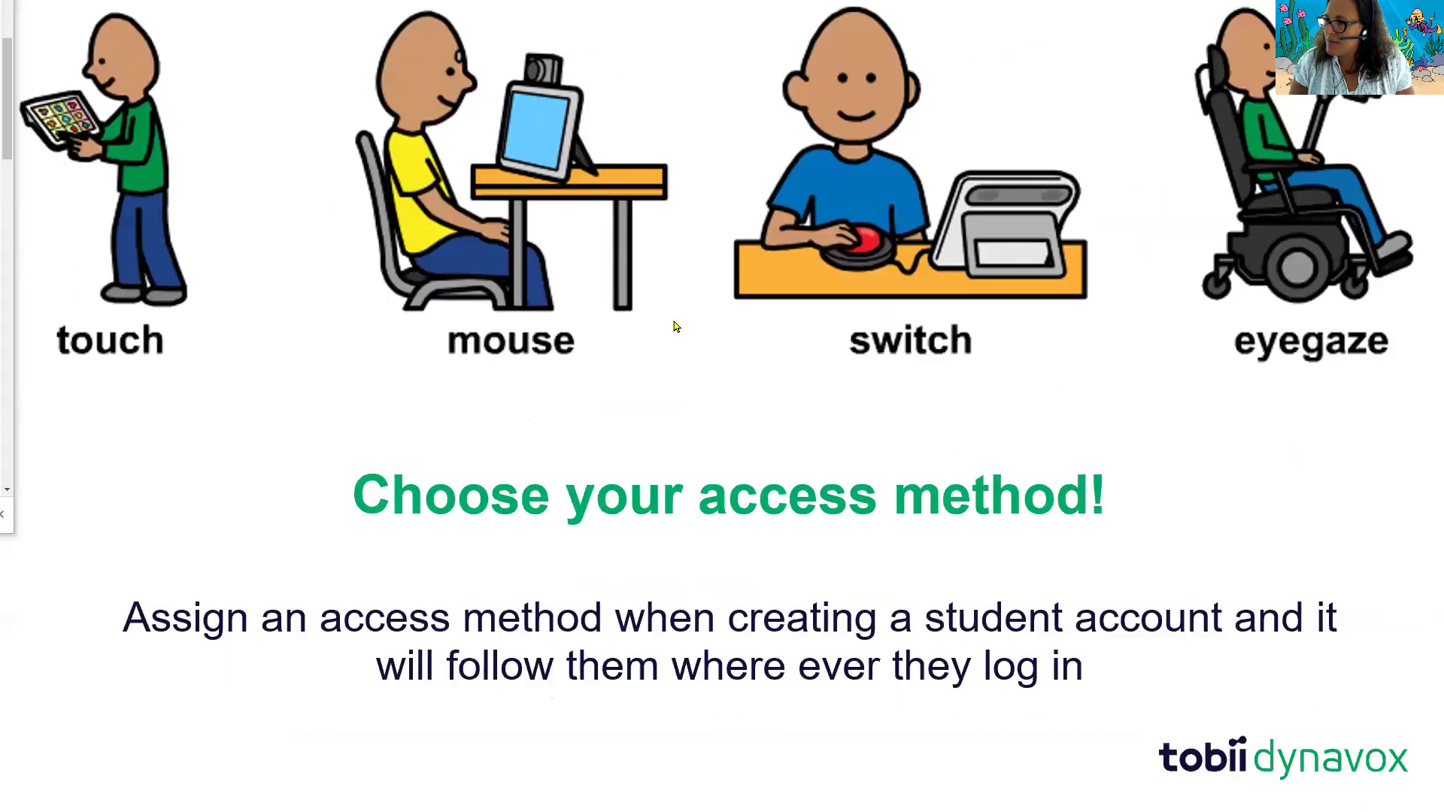
pyautogui.scroll(1, 643, 322)
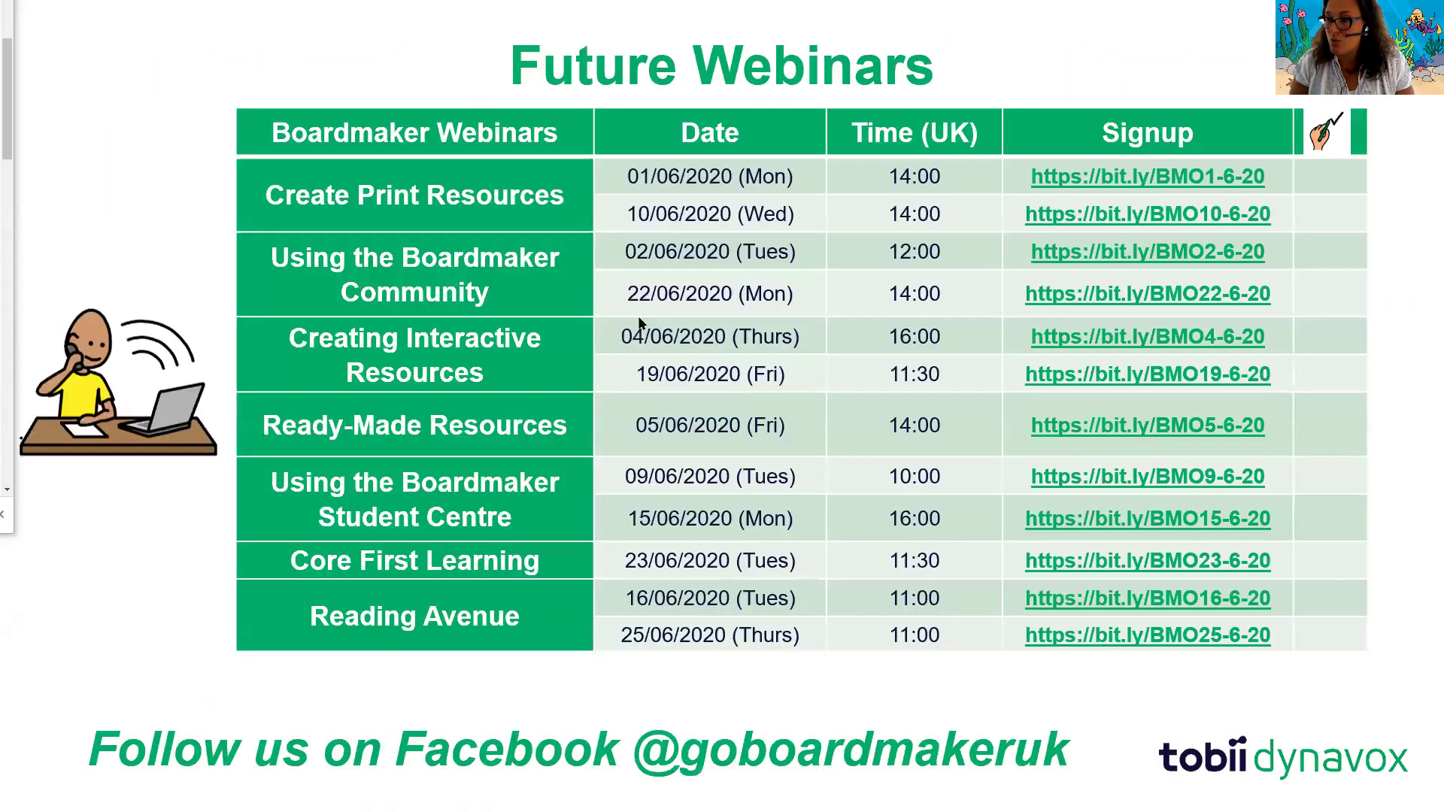